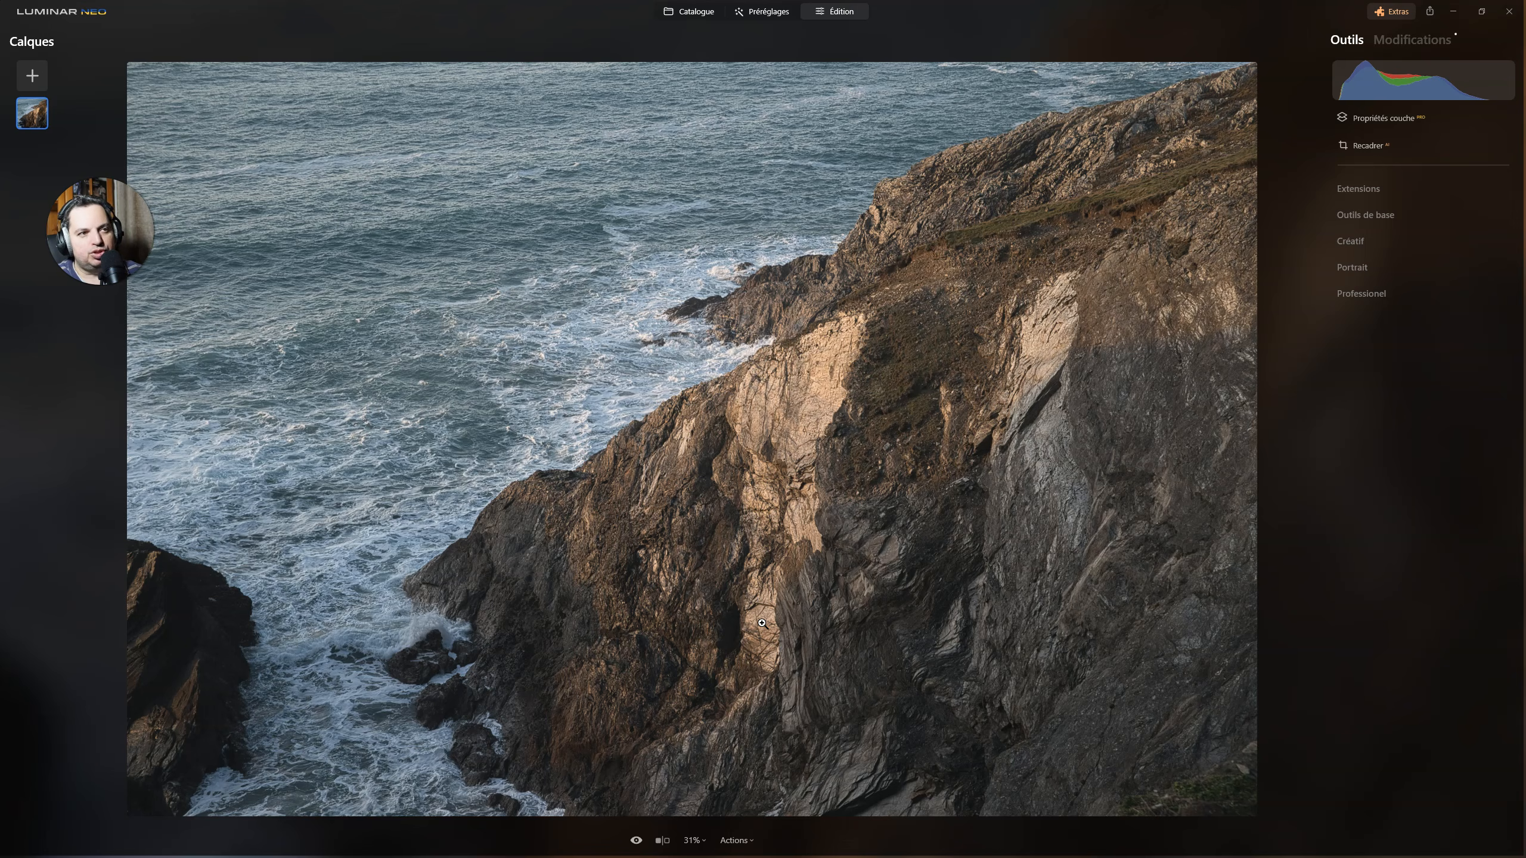
Browse the Marketplace presets among the extras, then close the extras window.
click(751, 618)
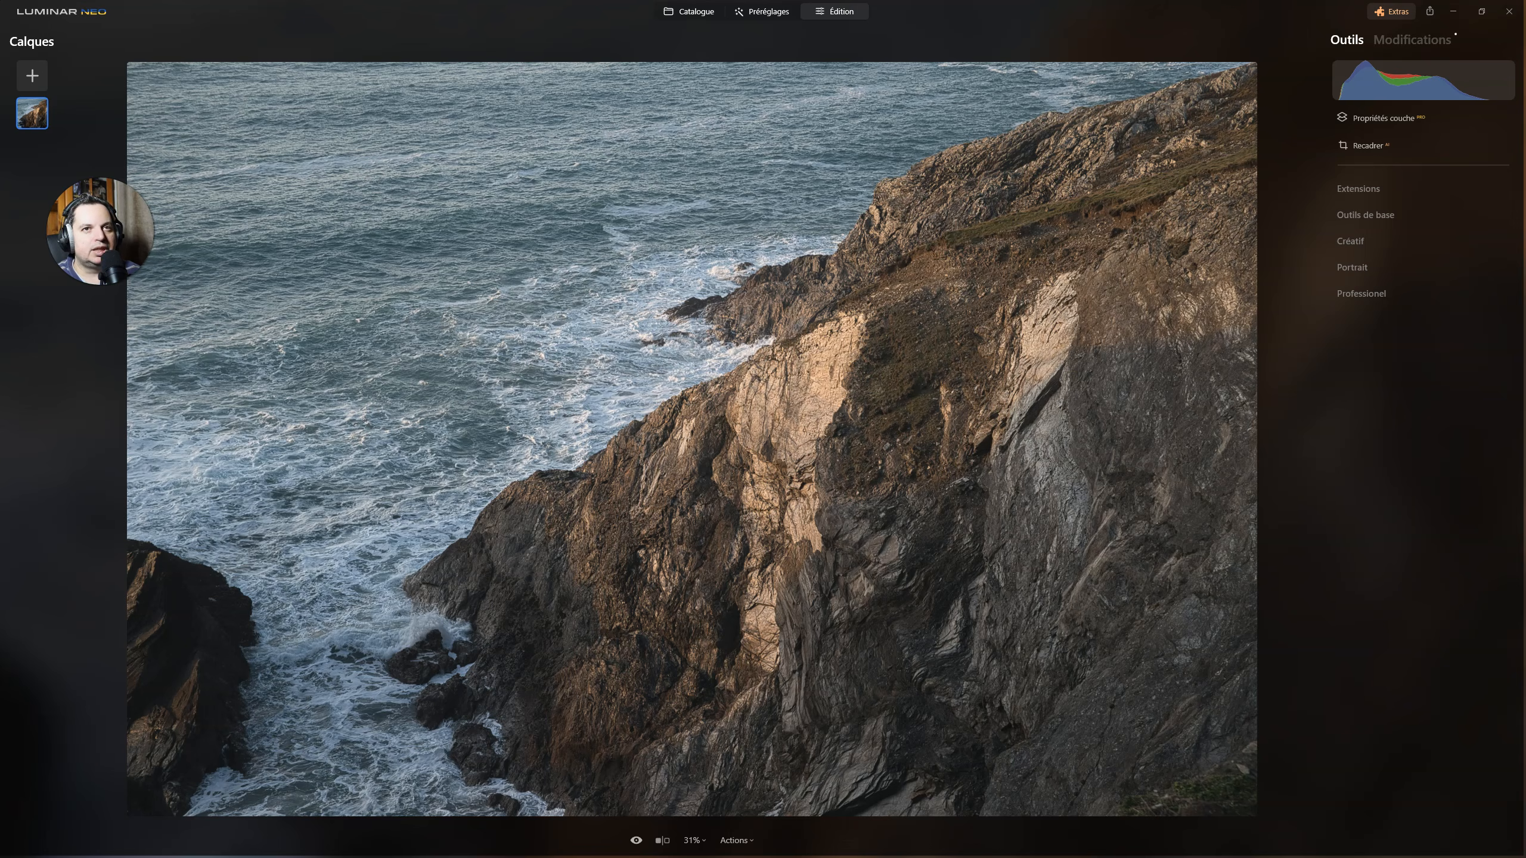
click(1403, 14)
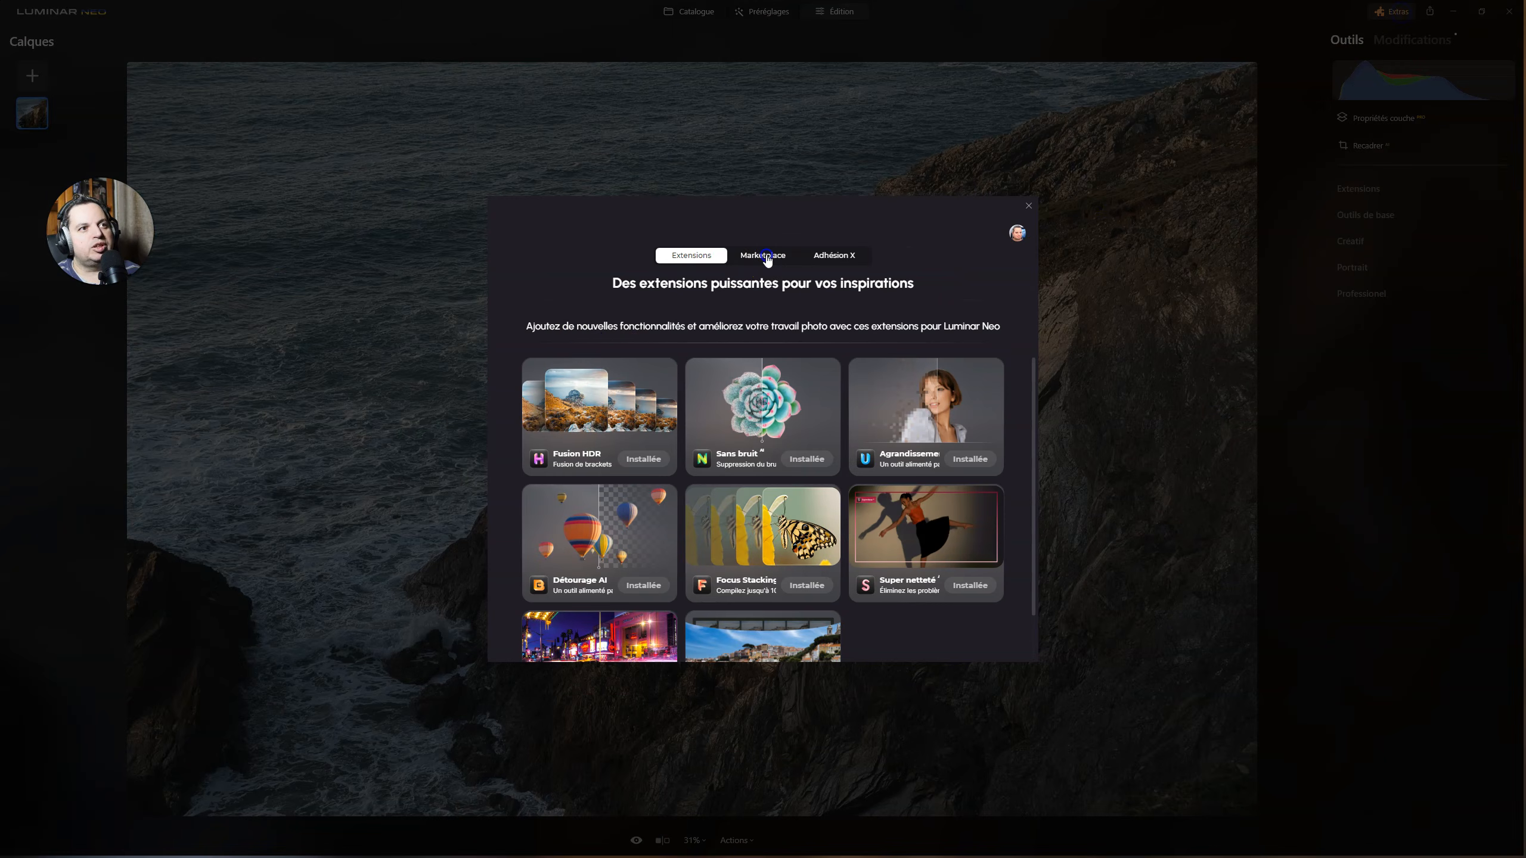
click(771, 256)
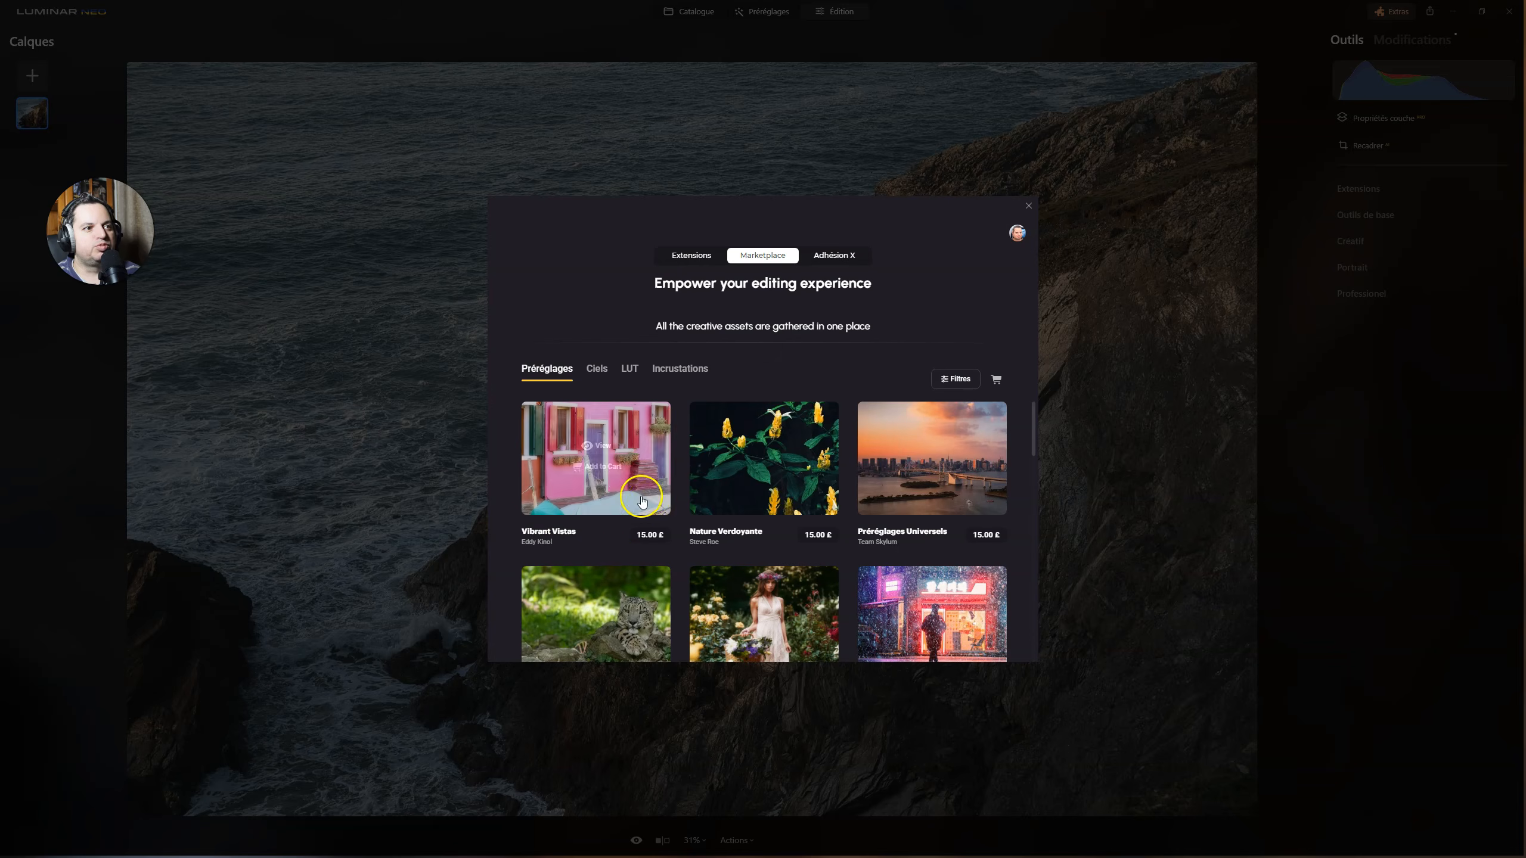
click(1029, 206)
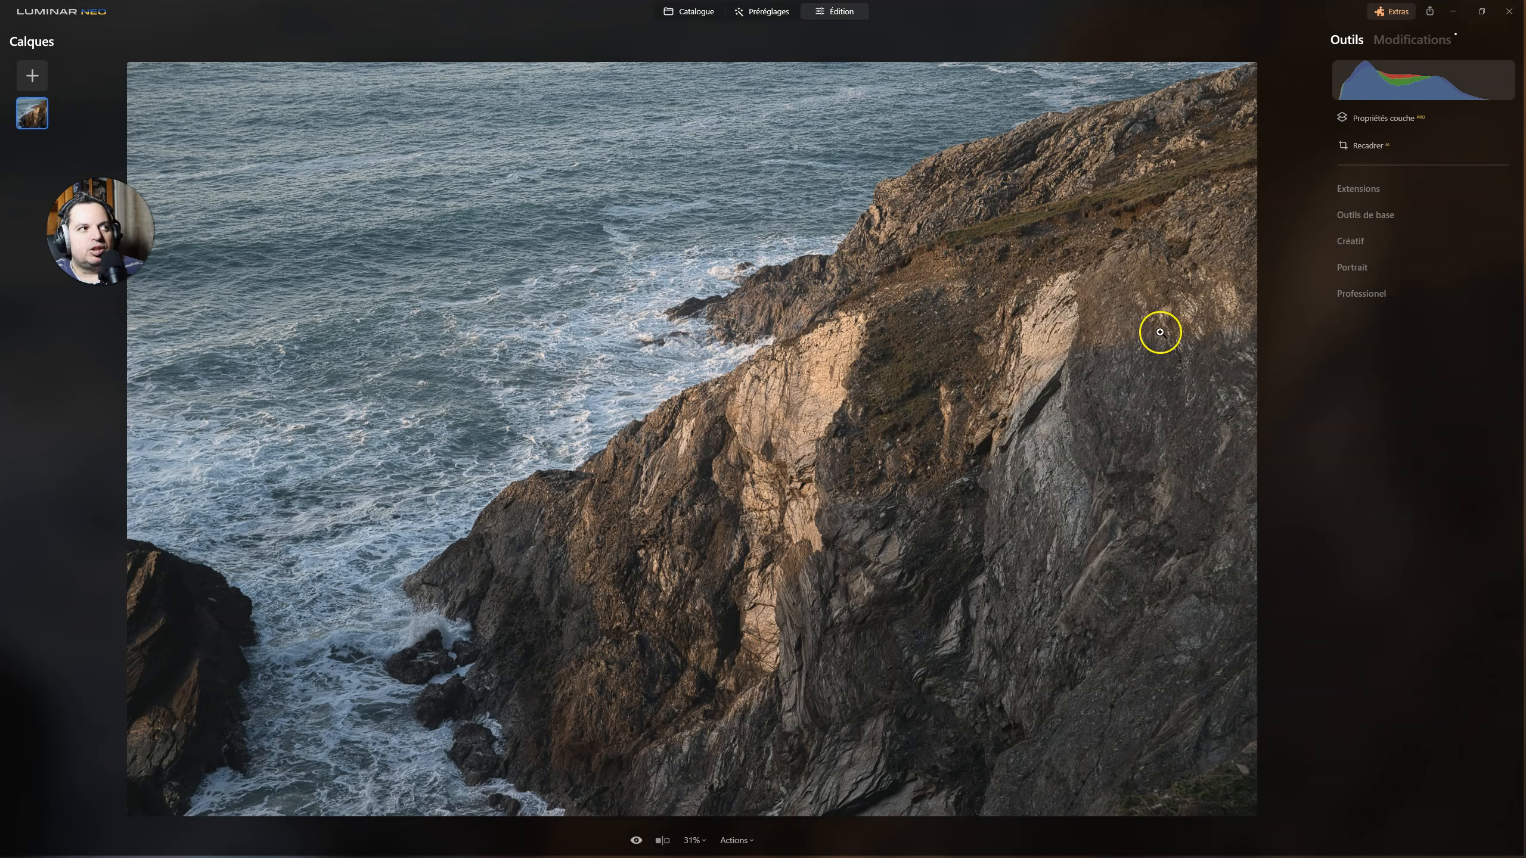
In the Développement tool's optics settings, enable automatic distortion correction, chromatic aberration correction and automatic defringing.
click(1367, 215)
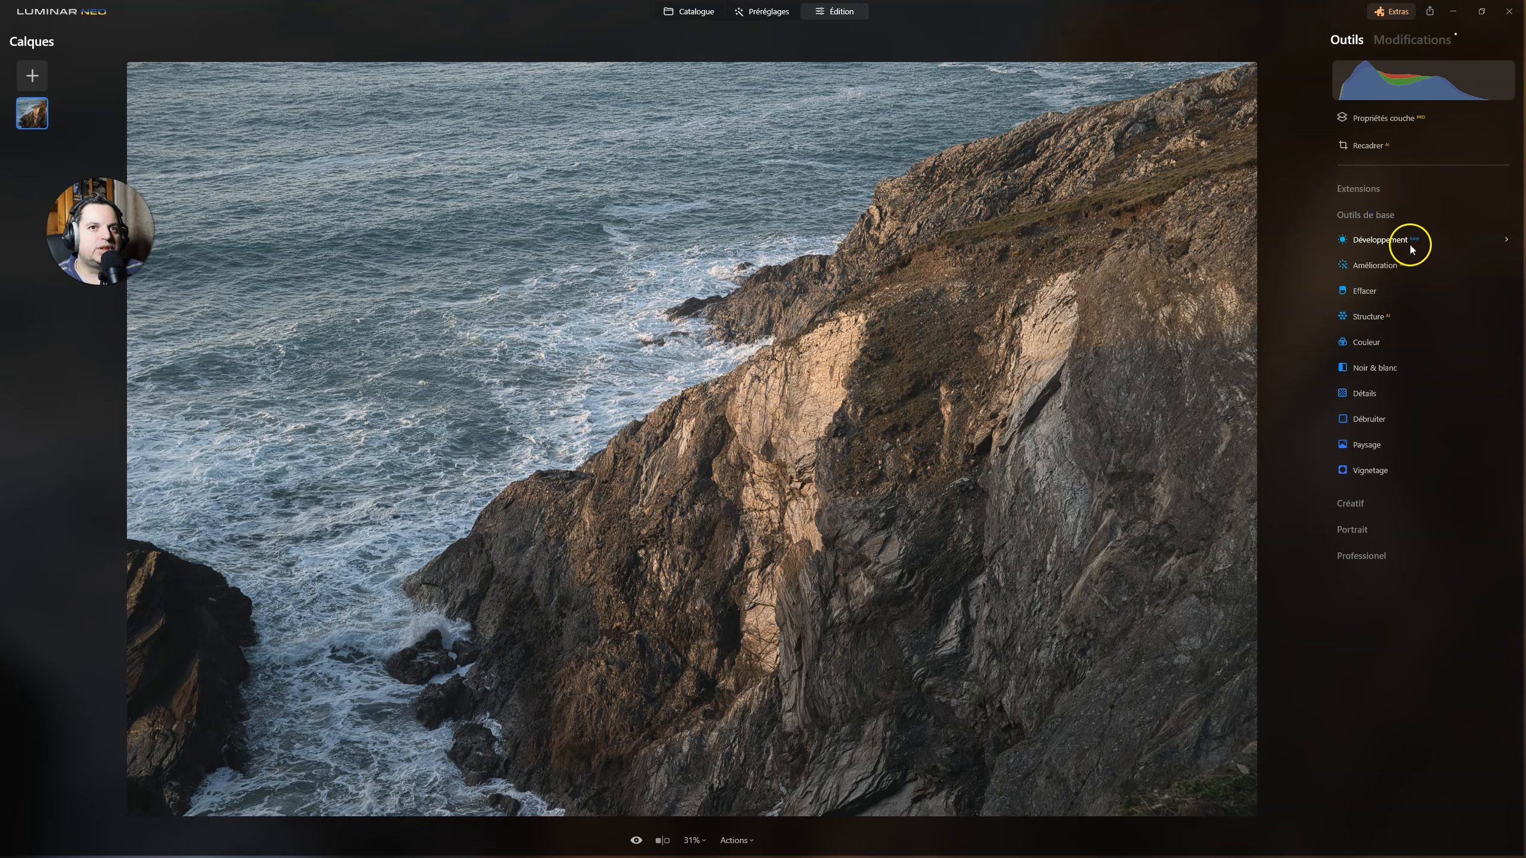
click(1406, 240)
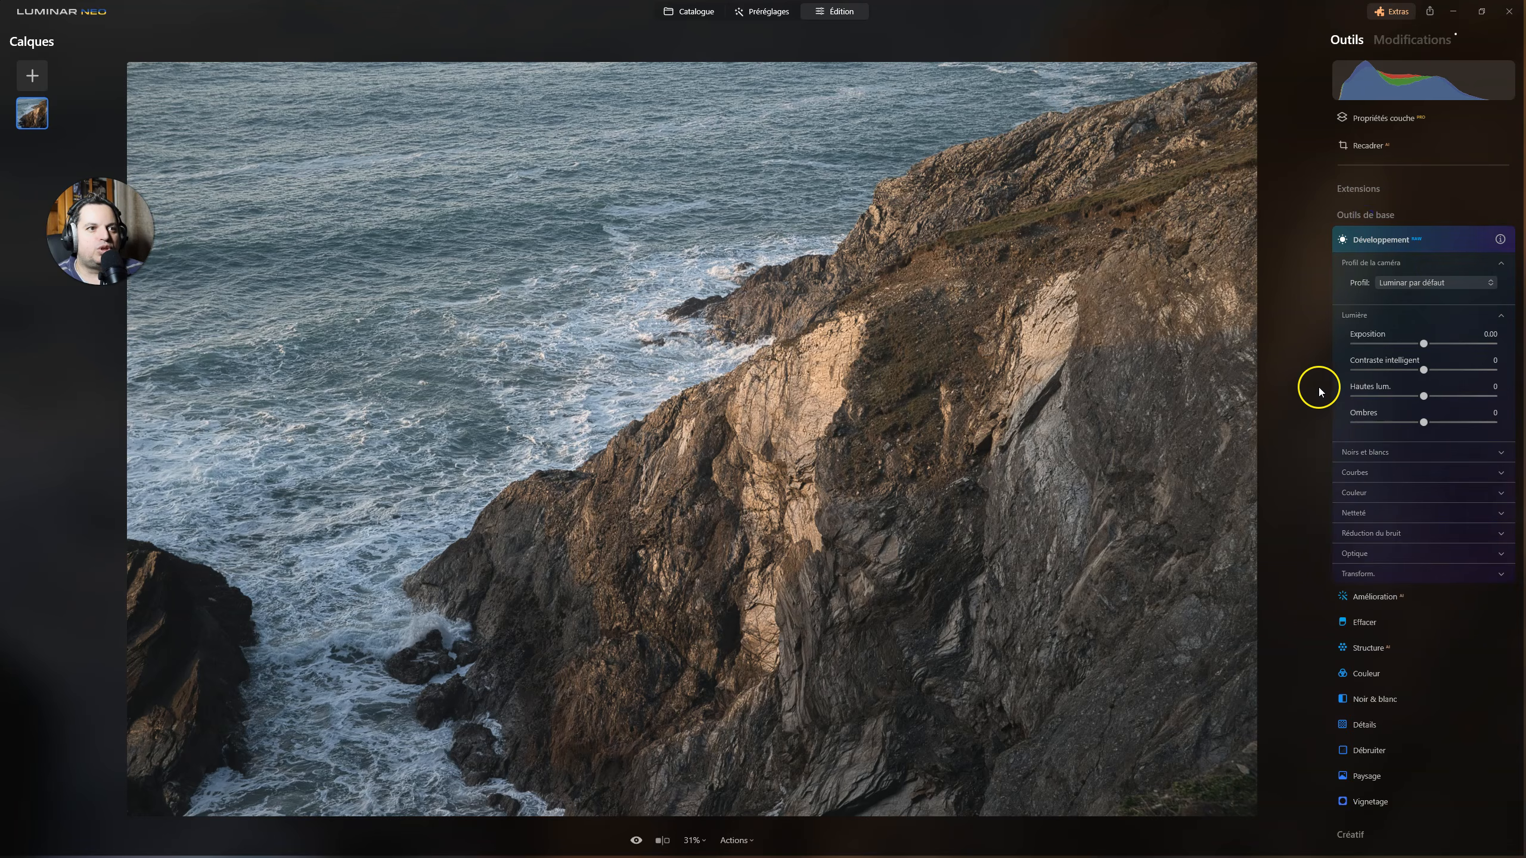
click(1369, 554)
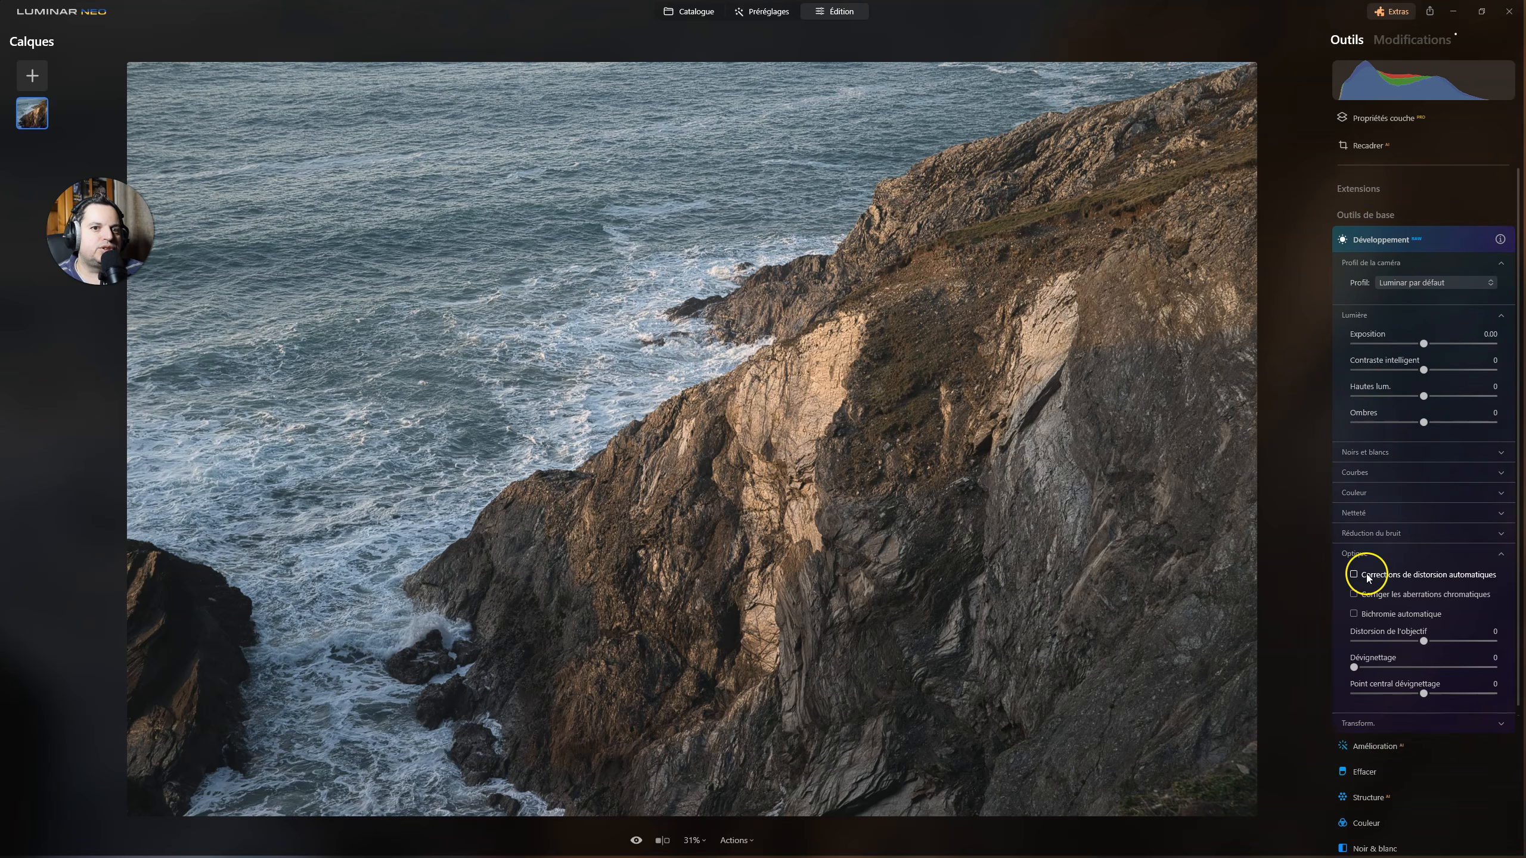
click(1361, 618)
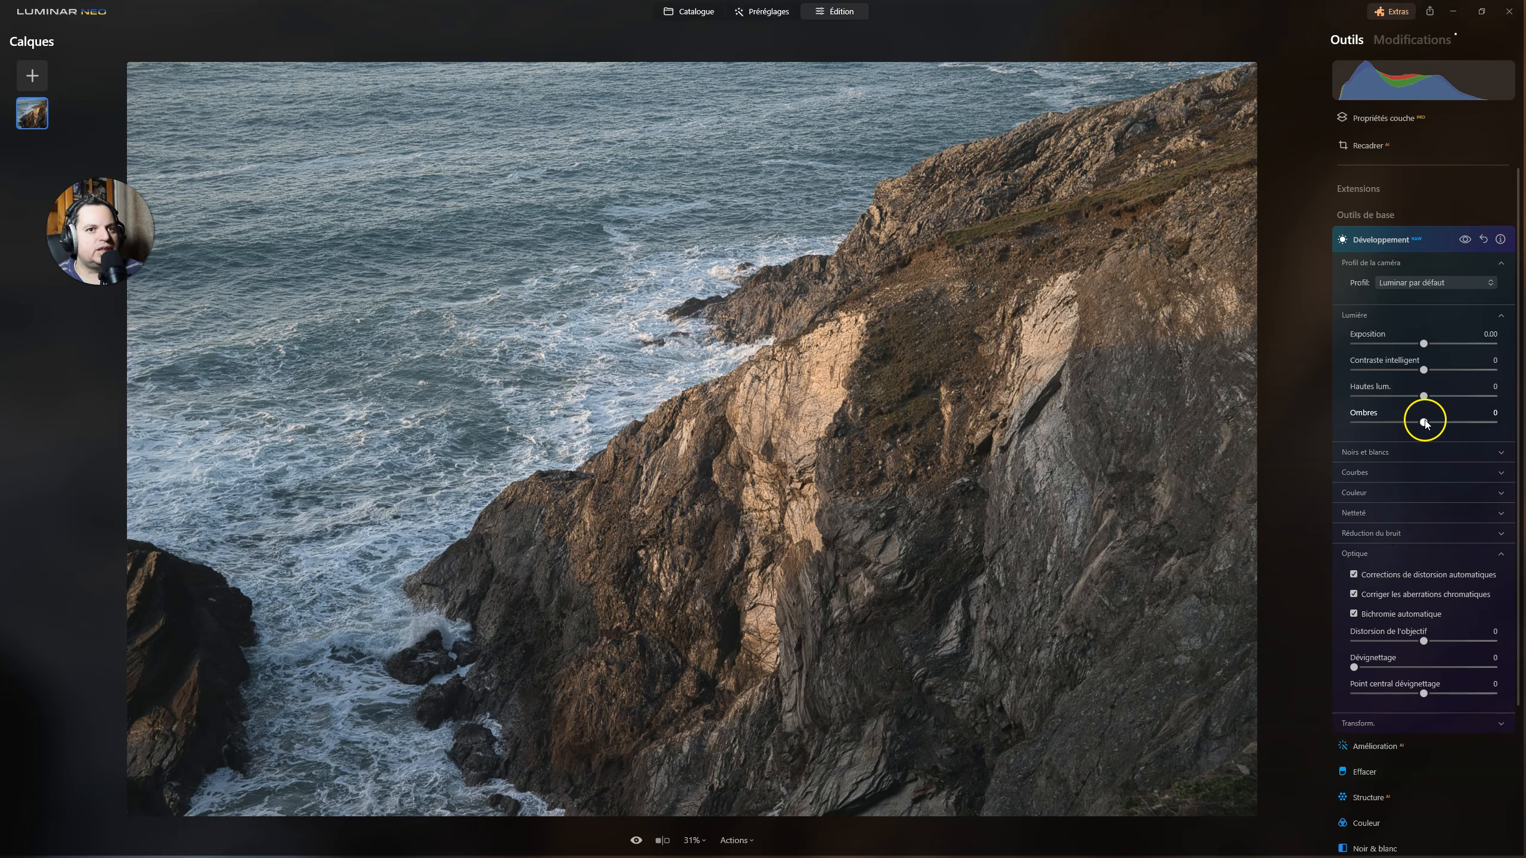
Sharpen the photo with Plus net at 32, checking the cliff detail at 100%.
click(1353, 513)
click(824, 414)
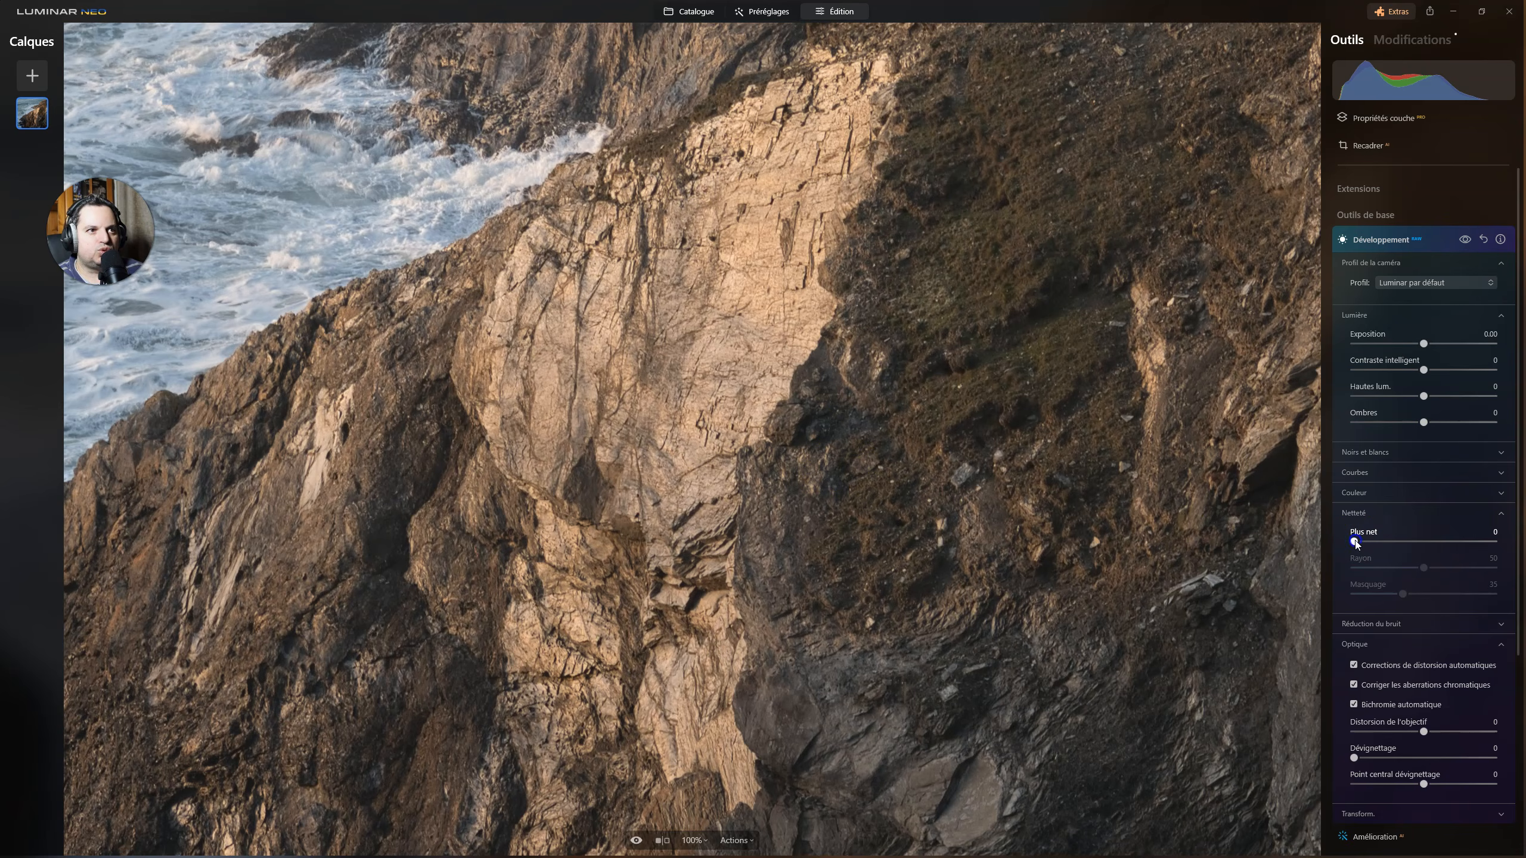
drag(1363, 541, 1369, 537)
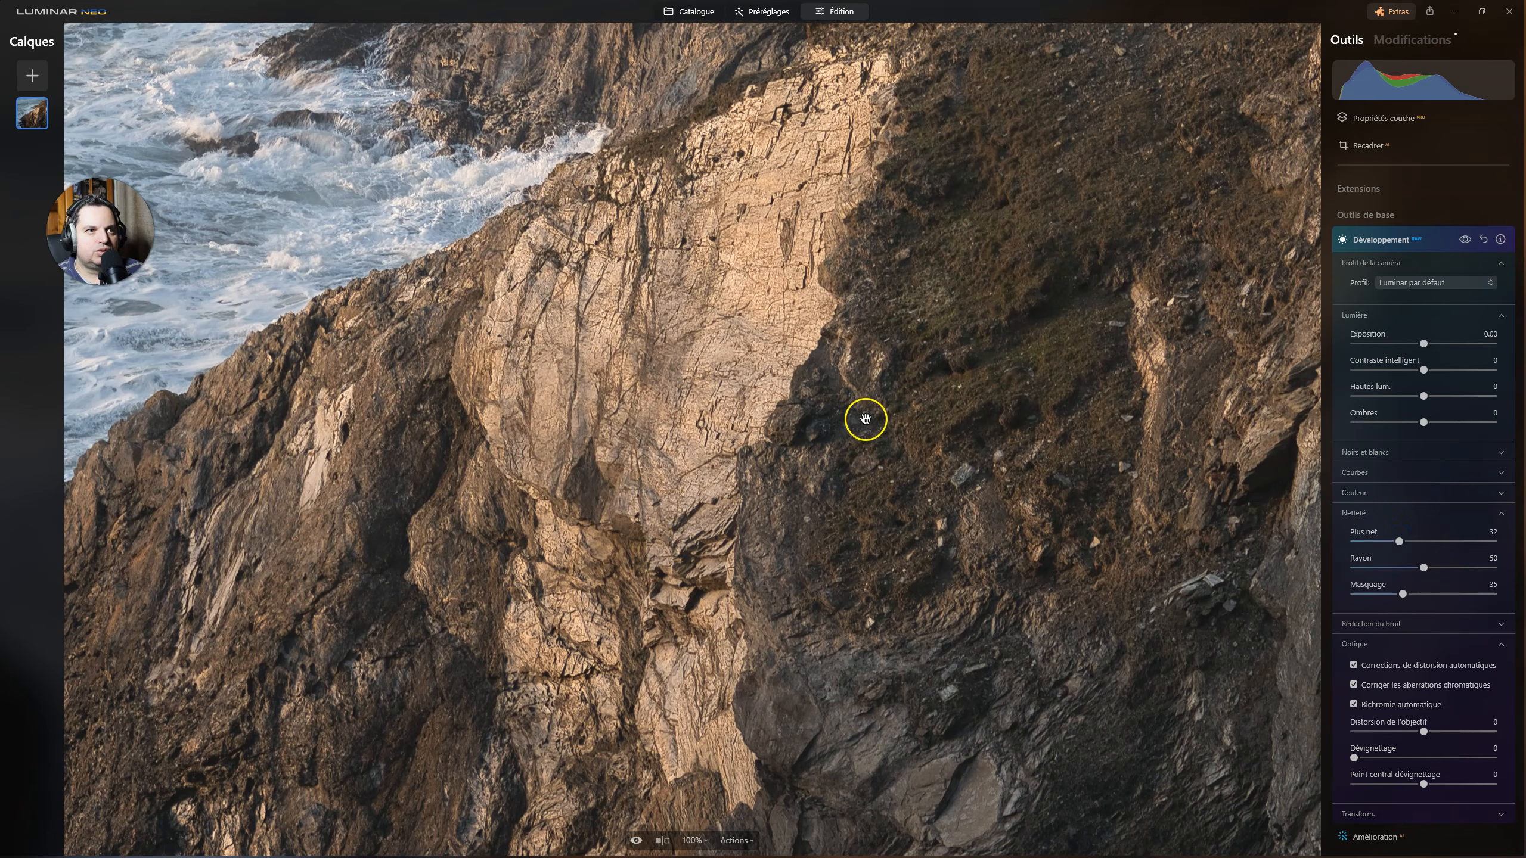
click(869, 422)
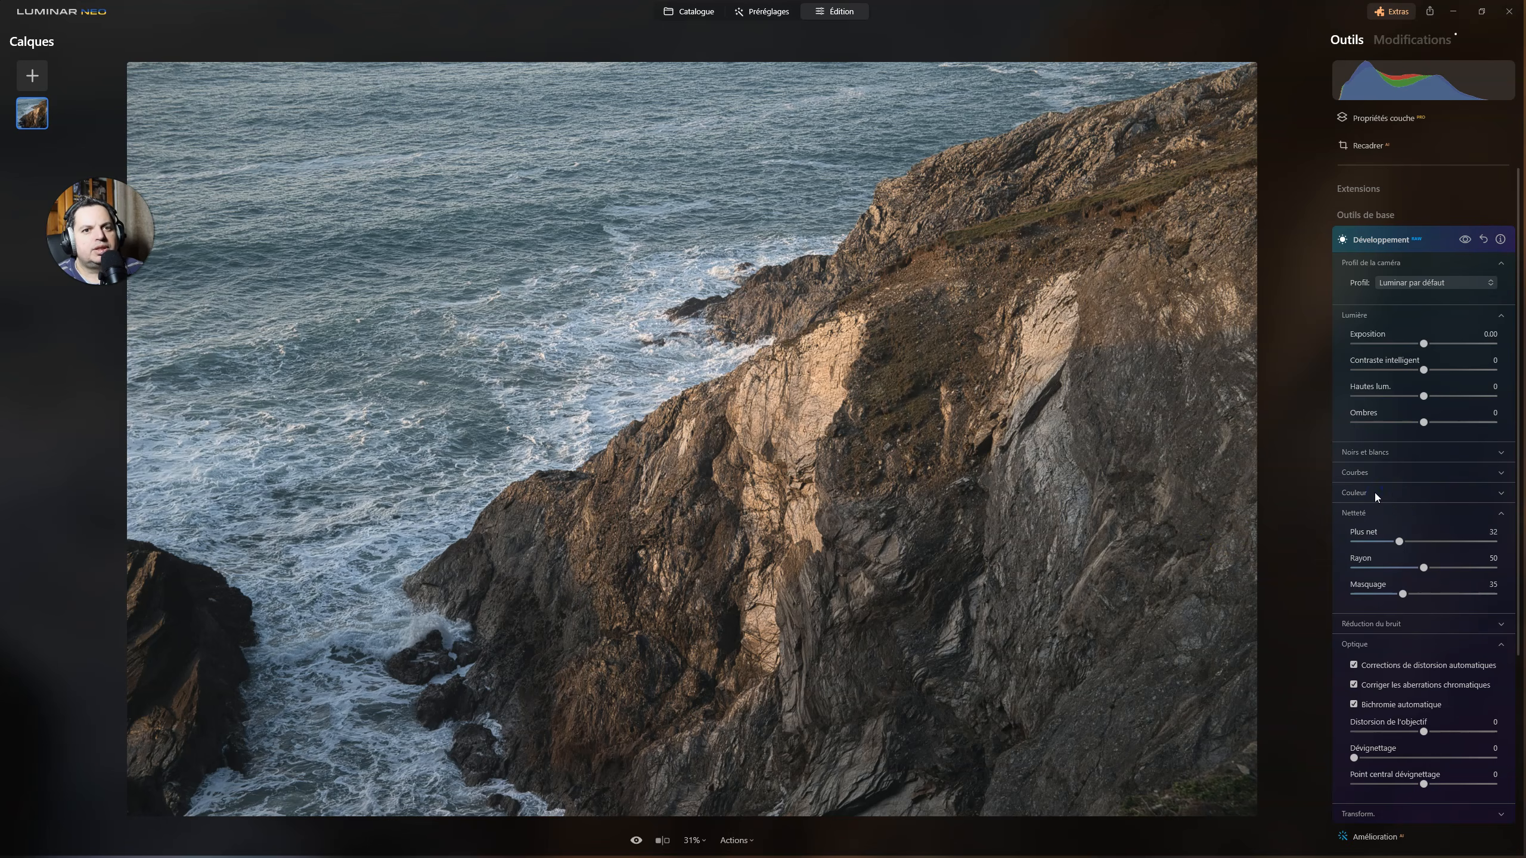
Set a custom white balance by sampling a neutral colour in the sea foam near the photo's left edge.
click(1500, 468)
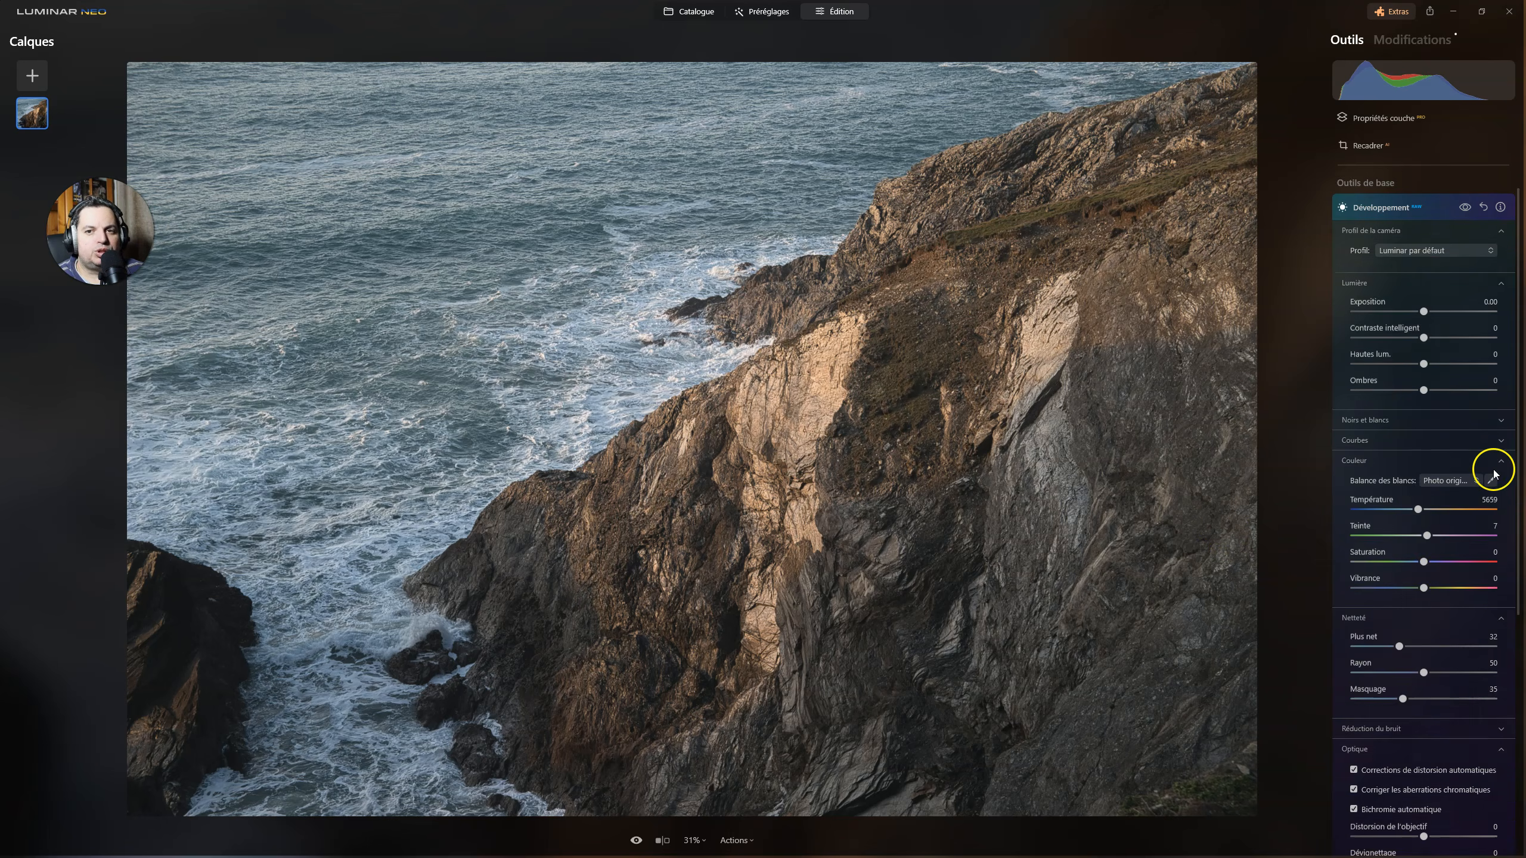
click(1490, 480)
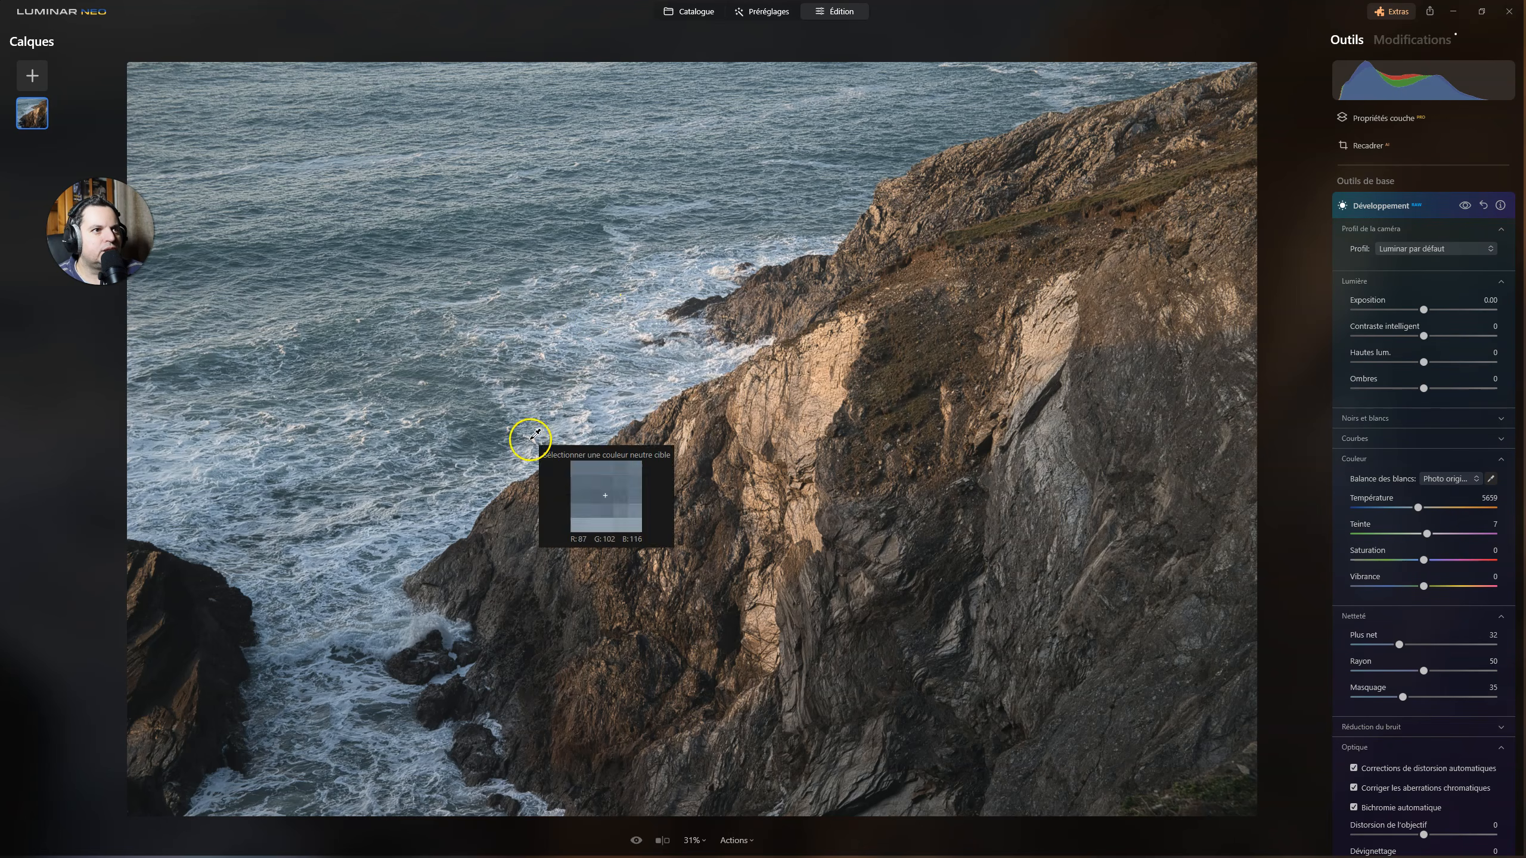
click(188, 456)
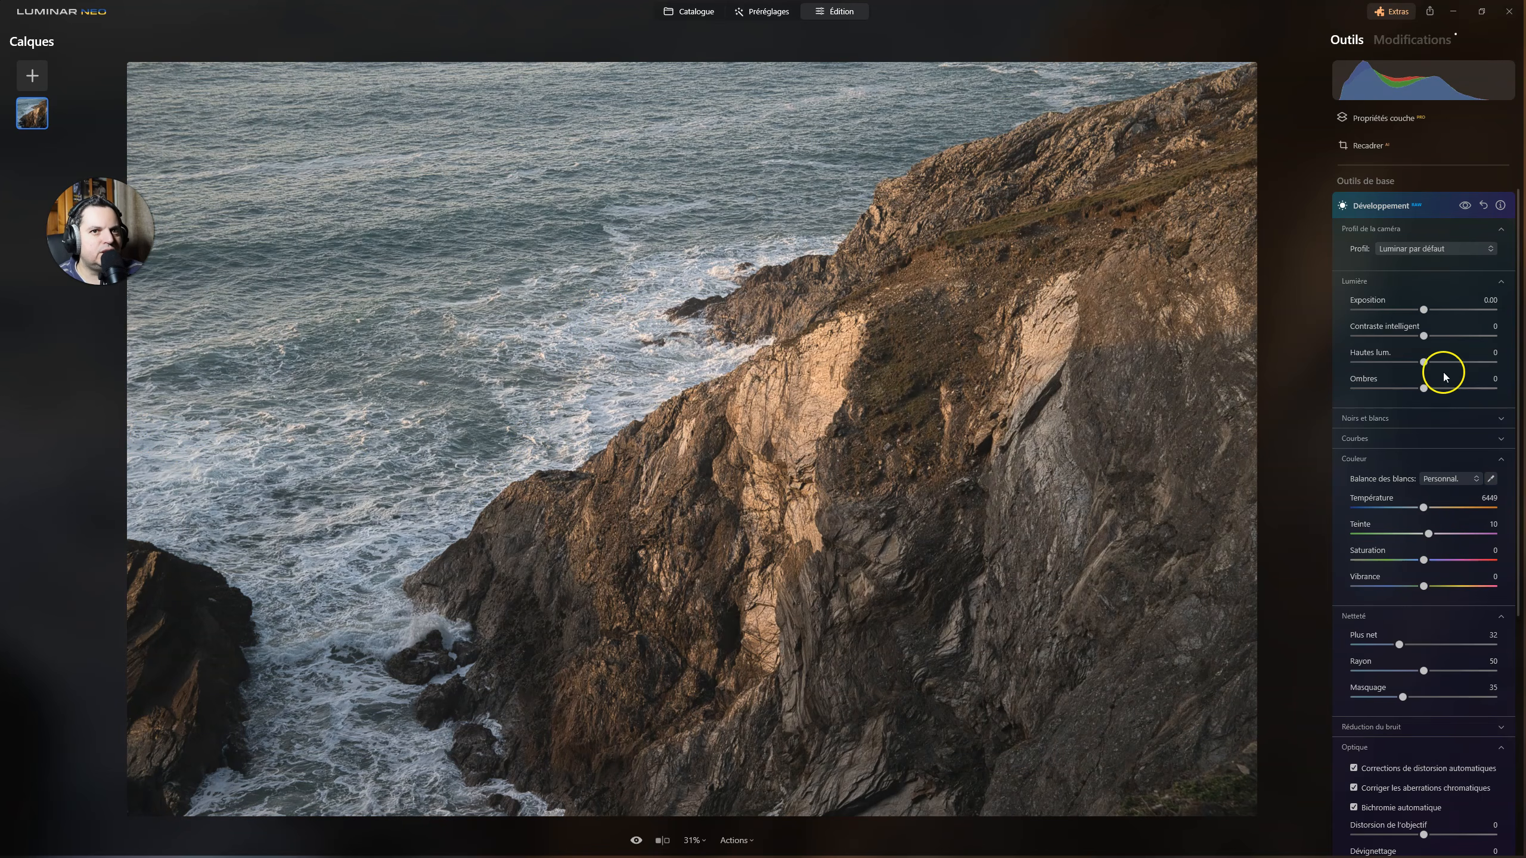
Balance the tones with Hautes lum. at -25, Ombres at 27, Blancs at 29 and Noirs at -38.
mouse_move(1477, 90)
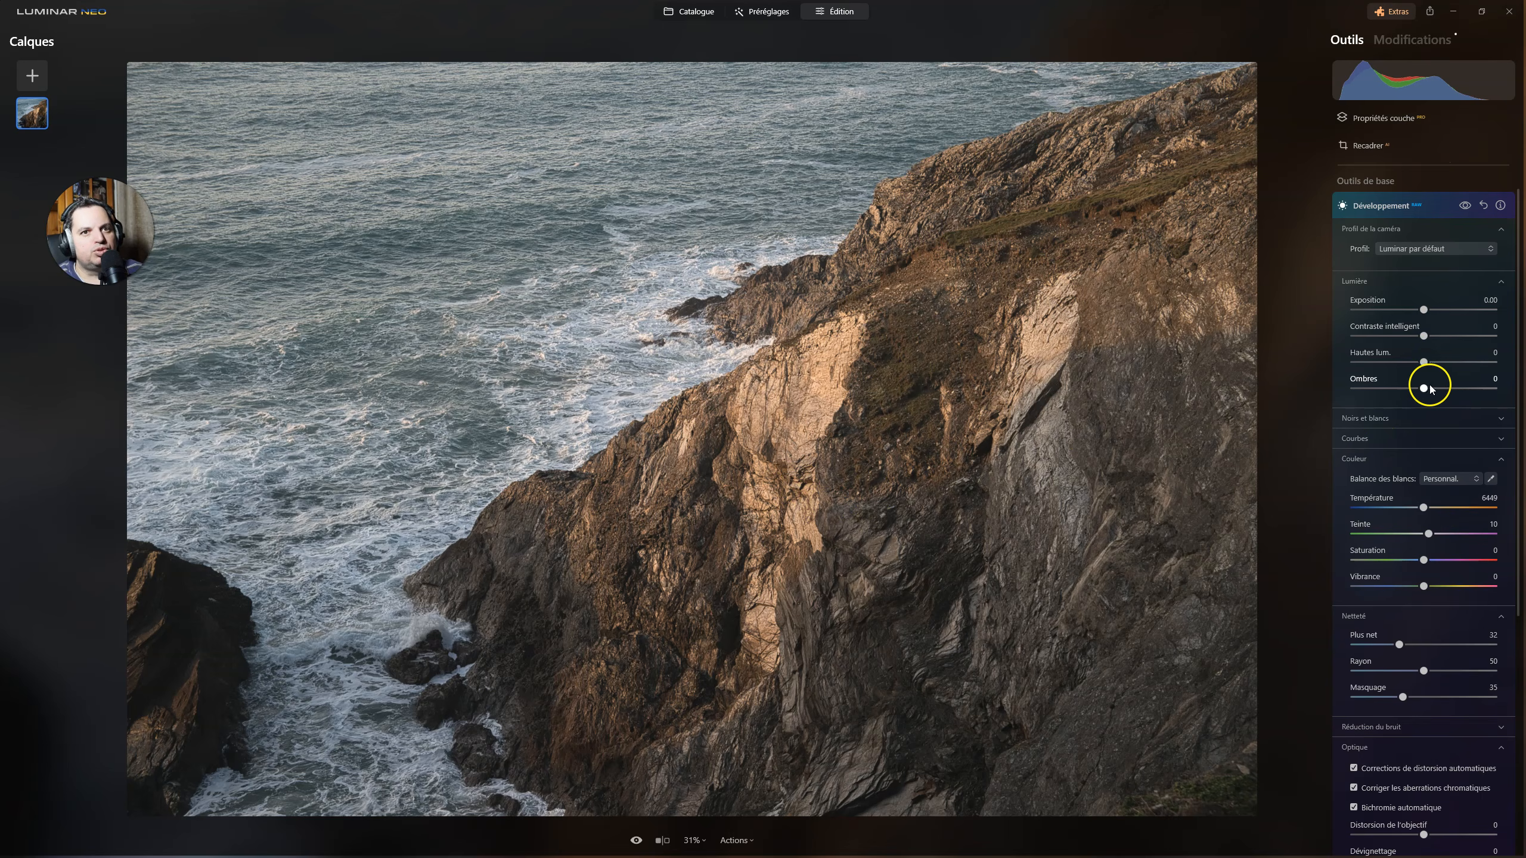
drag(1424, 386, 1406, 362)
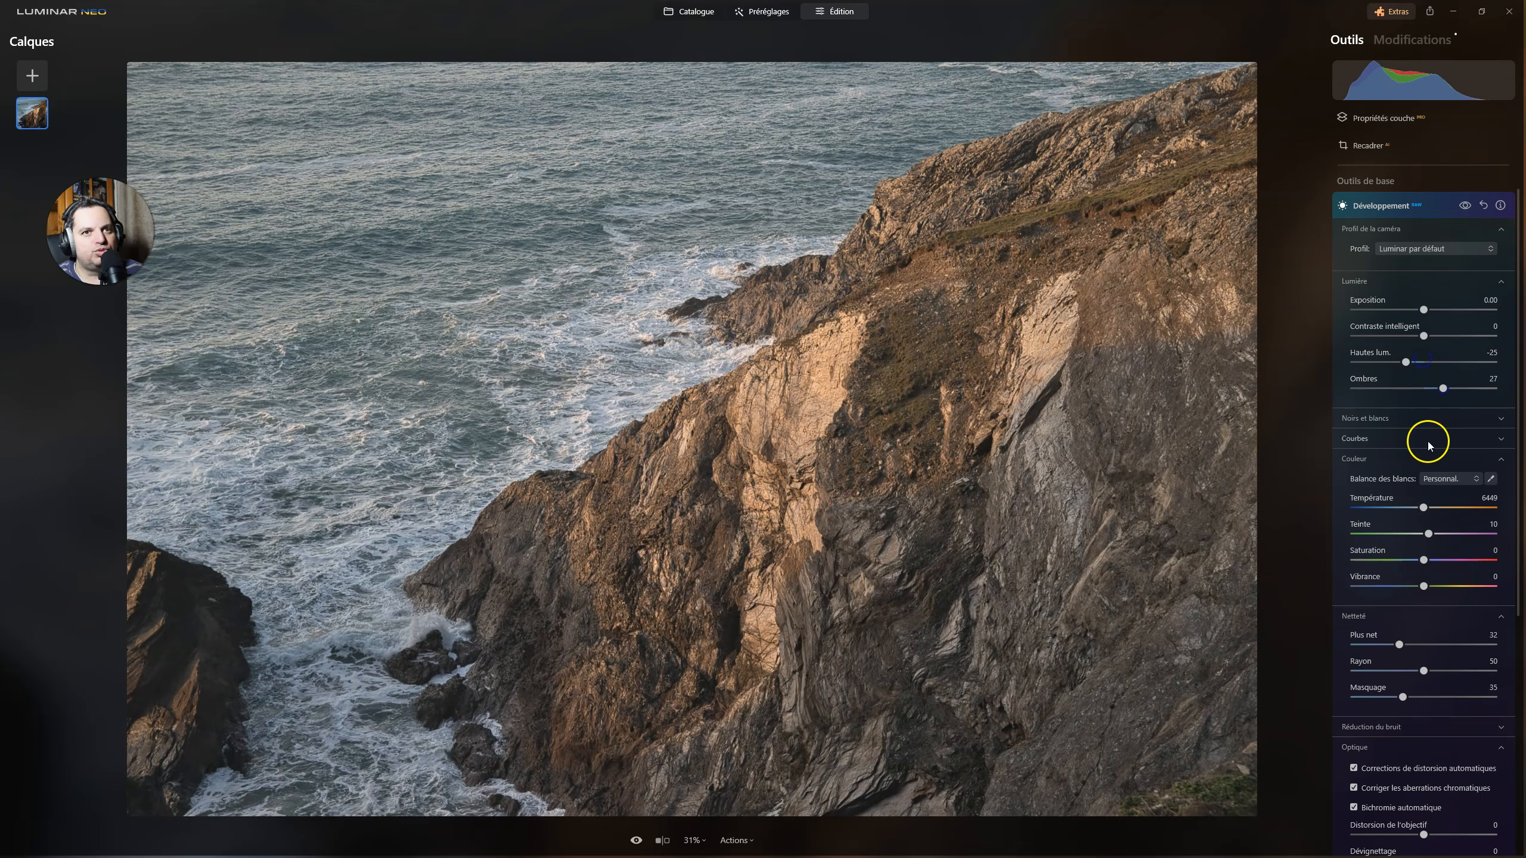
click(1359, 421)
drag(1424, 447, 1396, 473)
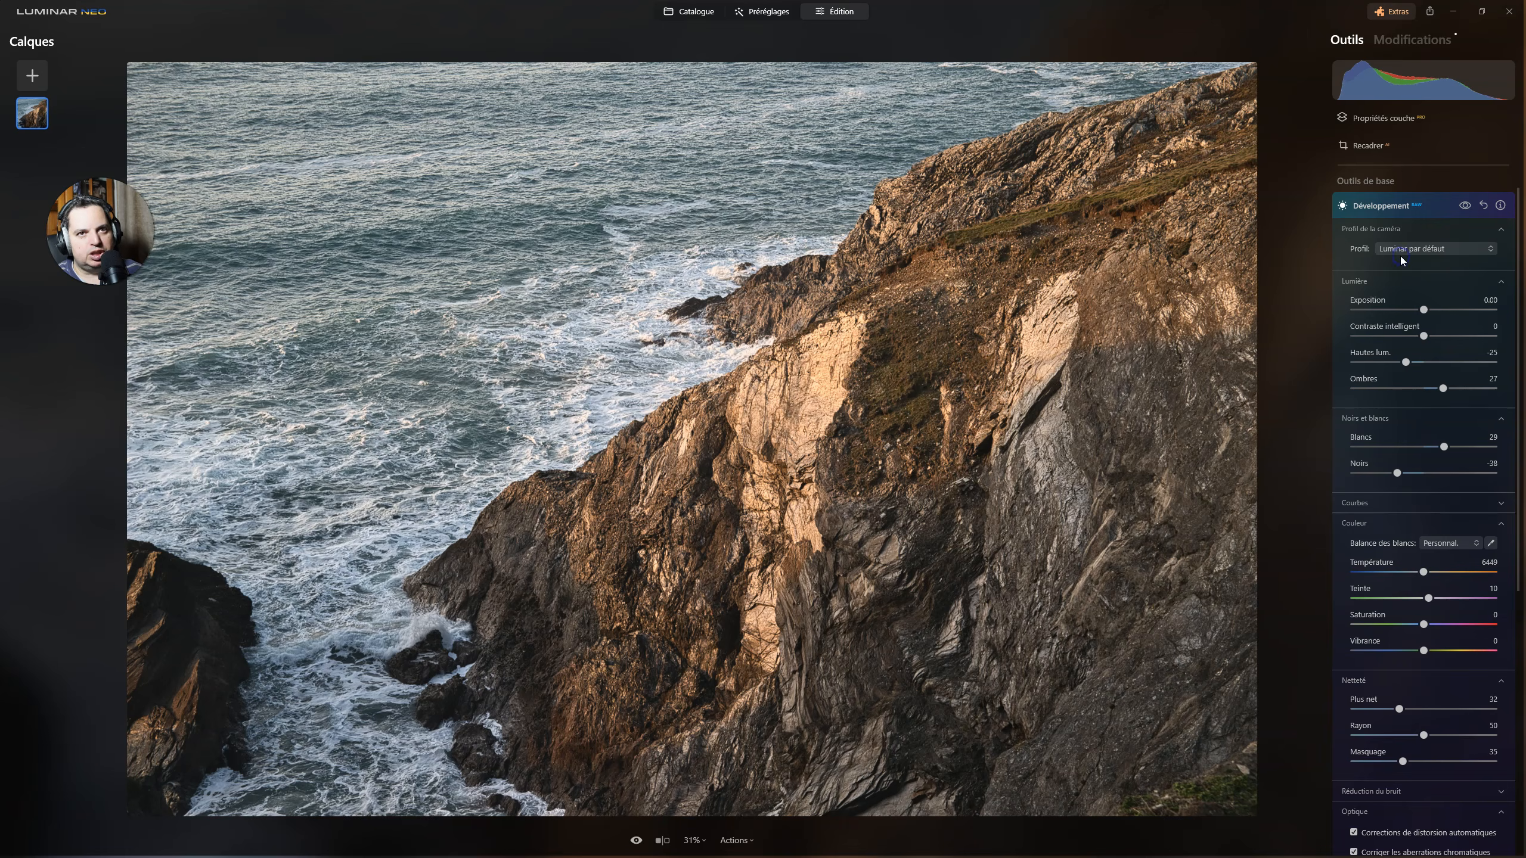
Apply the Camera Flat profile, readjust Noirs to -71, Blancs to 22 and Ombres to 60, and compare with the undeveloped image.
click(1407, 248)
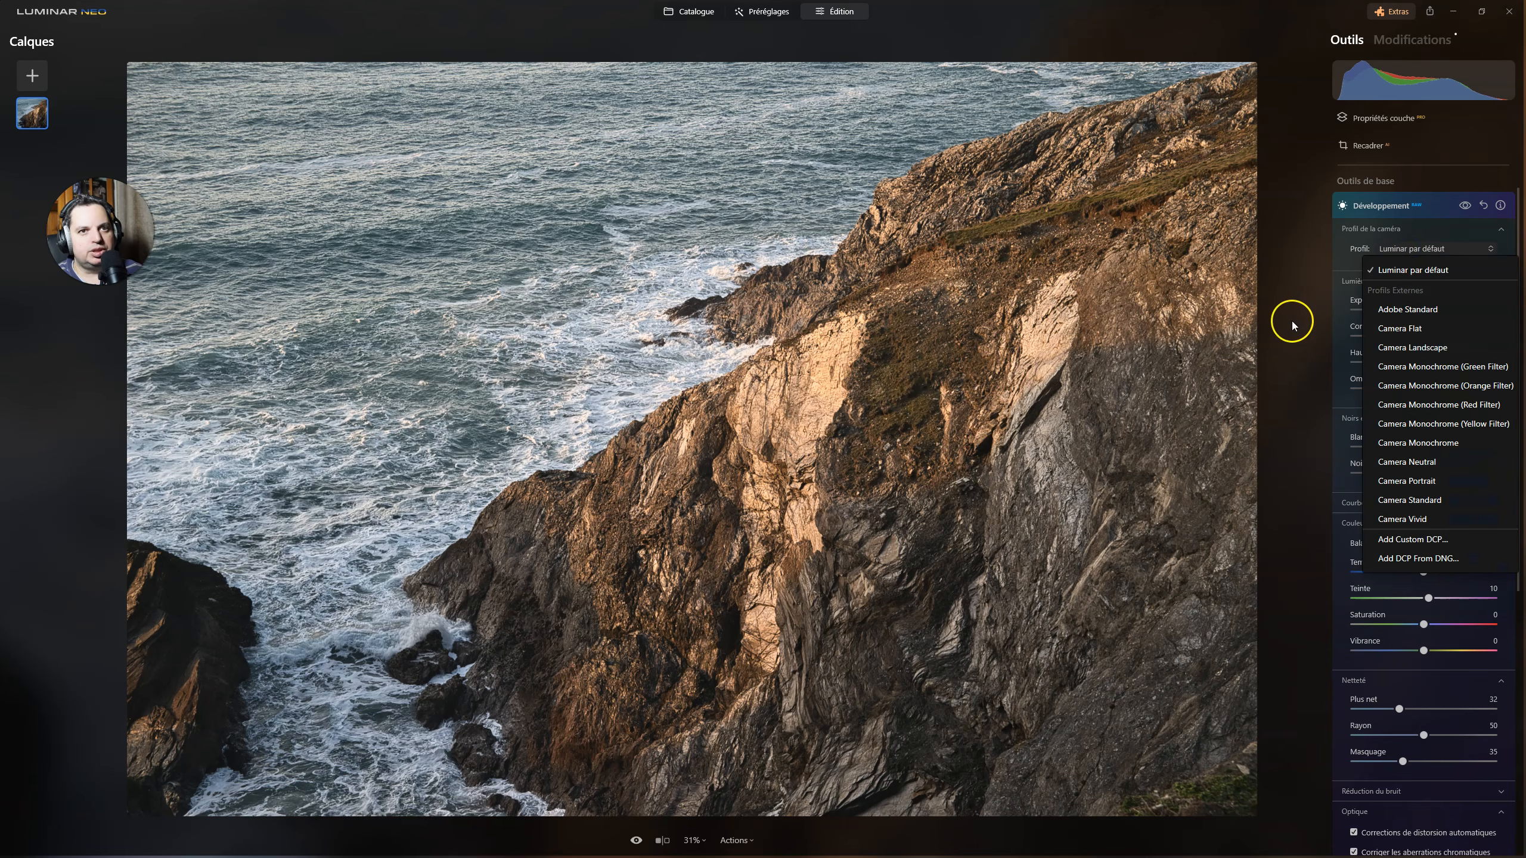
click(1408, 328)
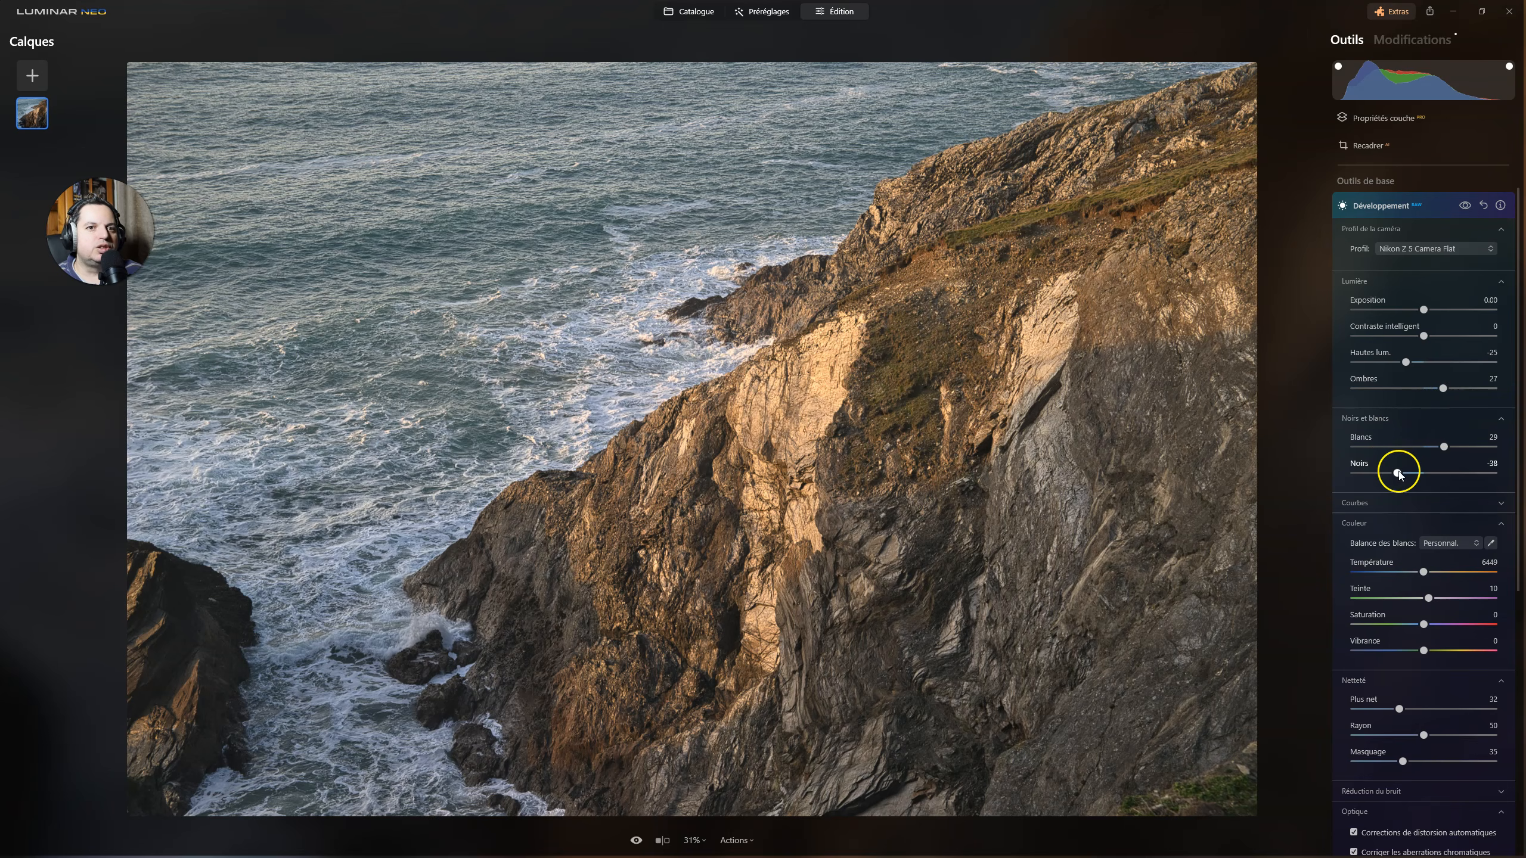
drag(1398, 473, 1374, 473)
click(1444, 447)
drag(1450, 446, 1455, 447)
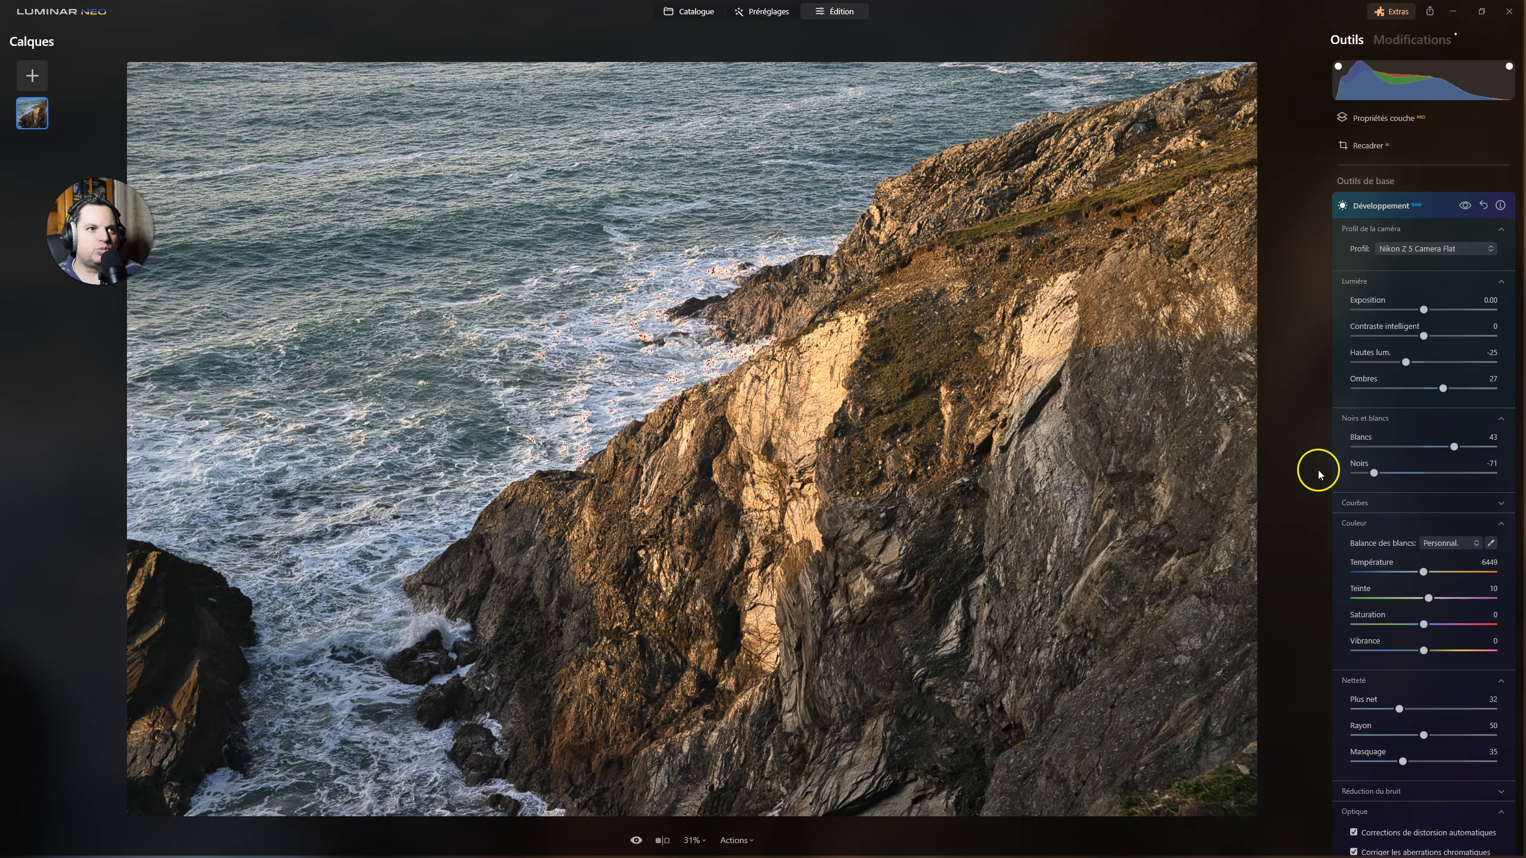
drag(1453, 446, 1442, 447)
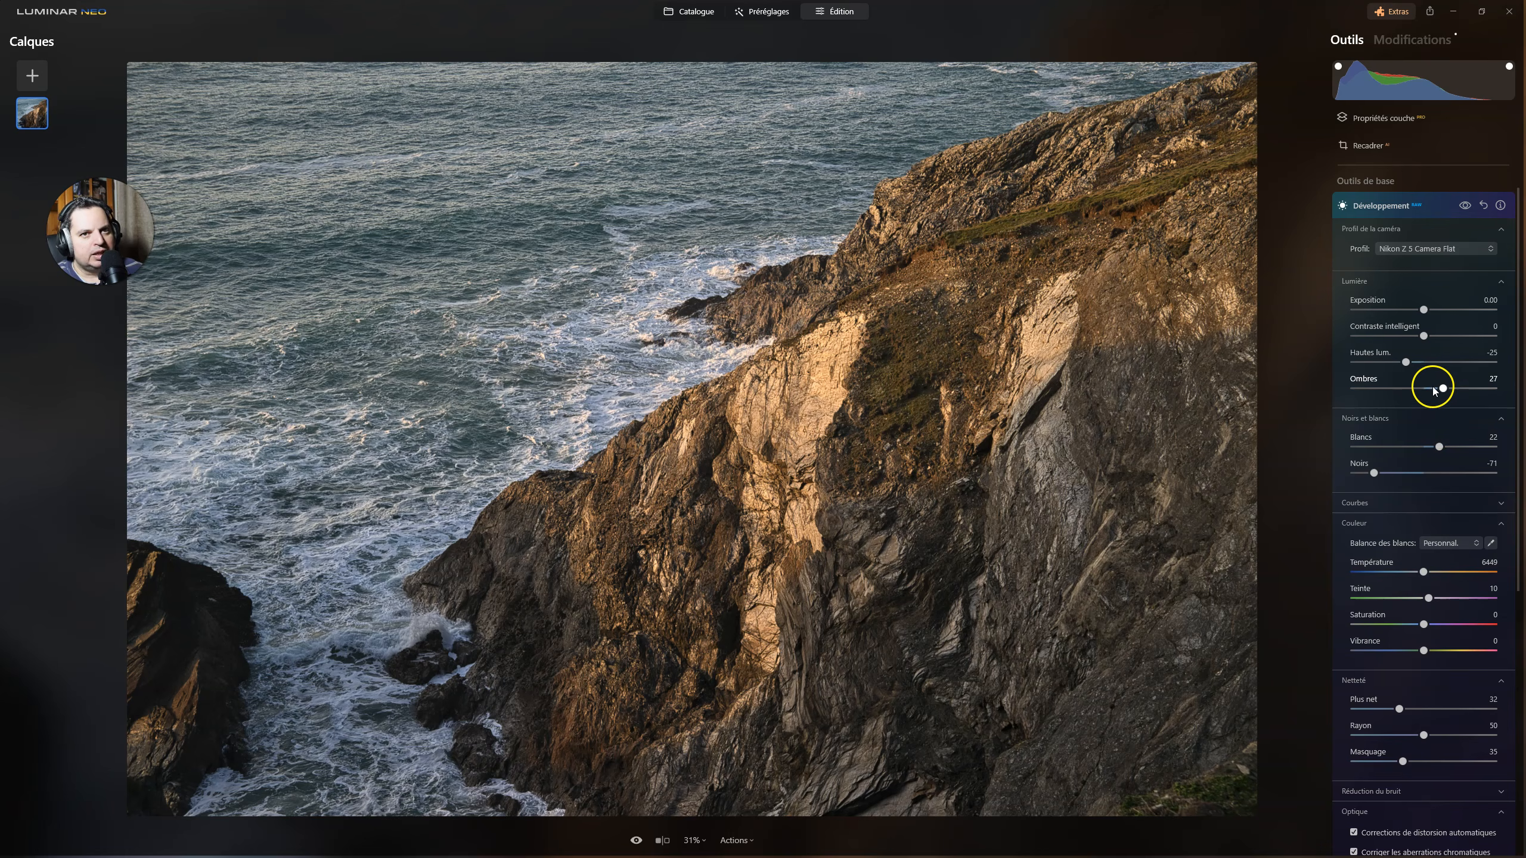
drag(1444, 390, 1467, 388)
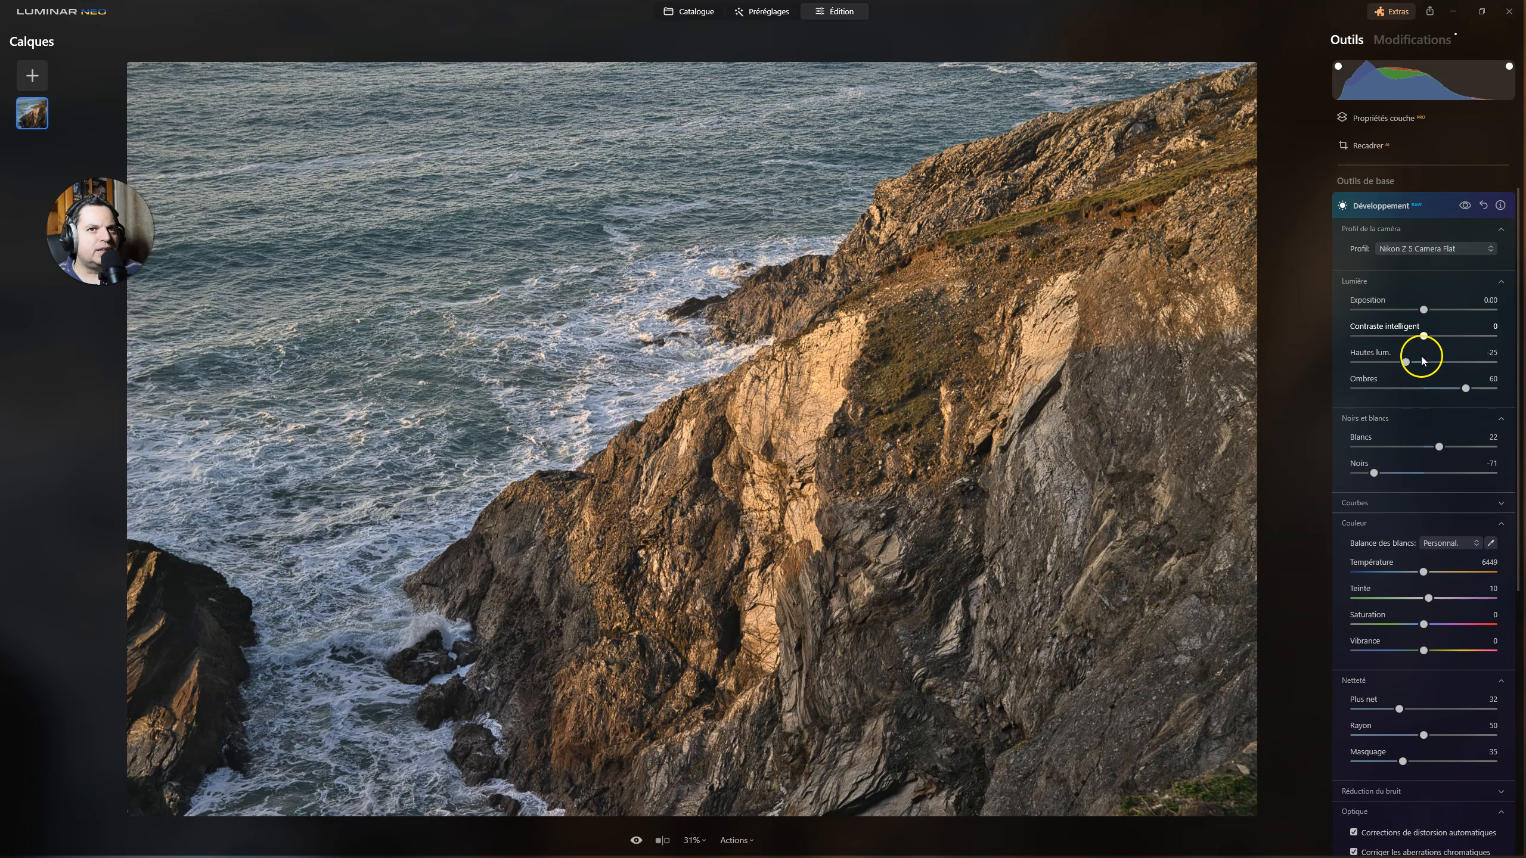
click(1466, 207)
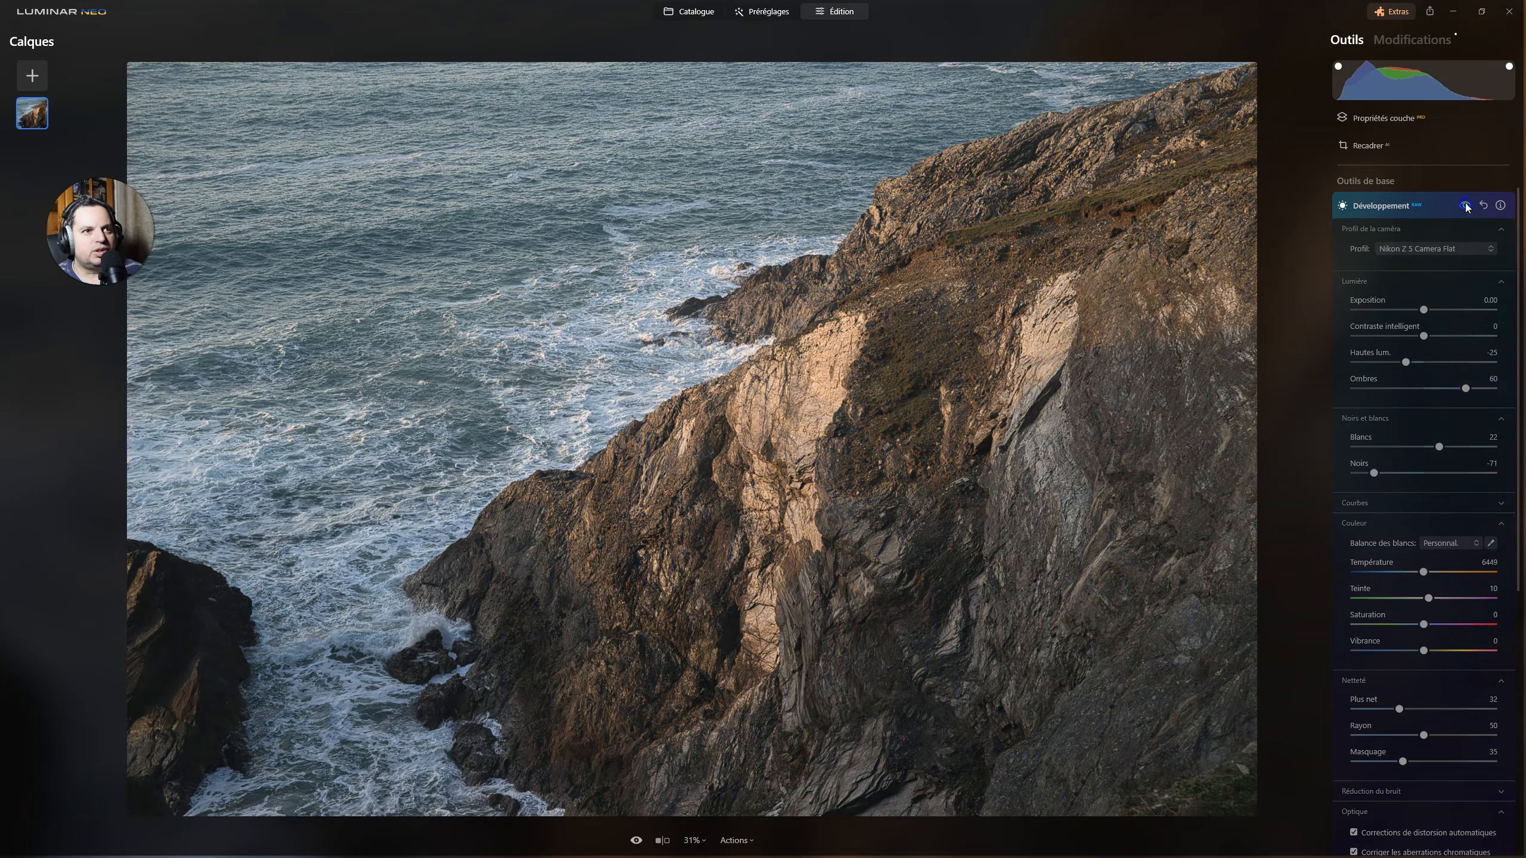
click(1465, 206)
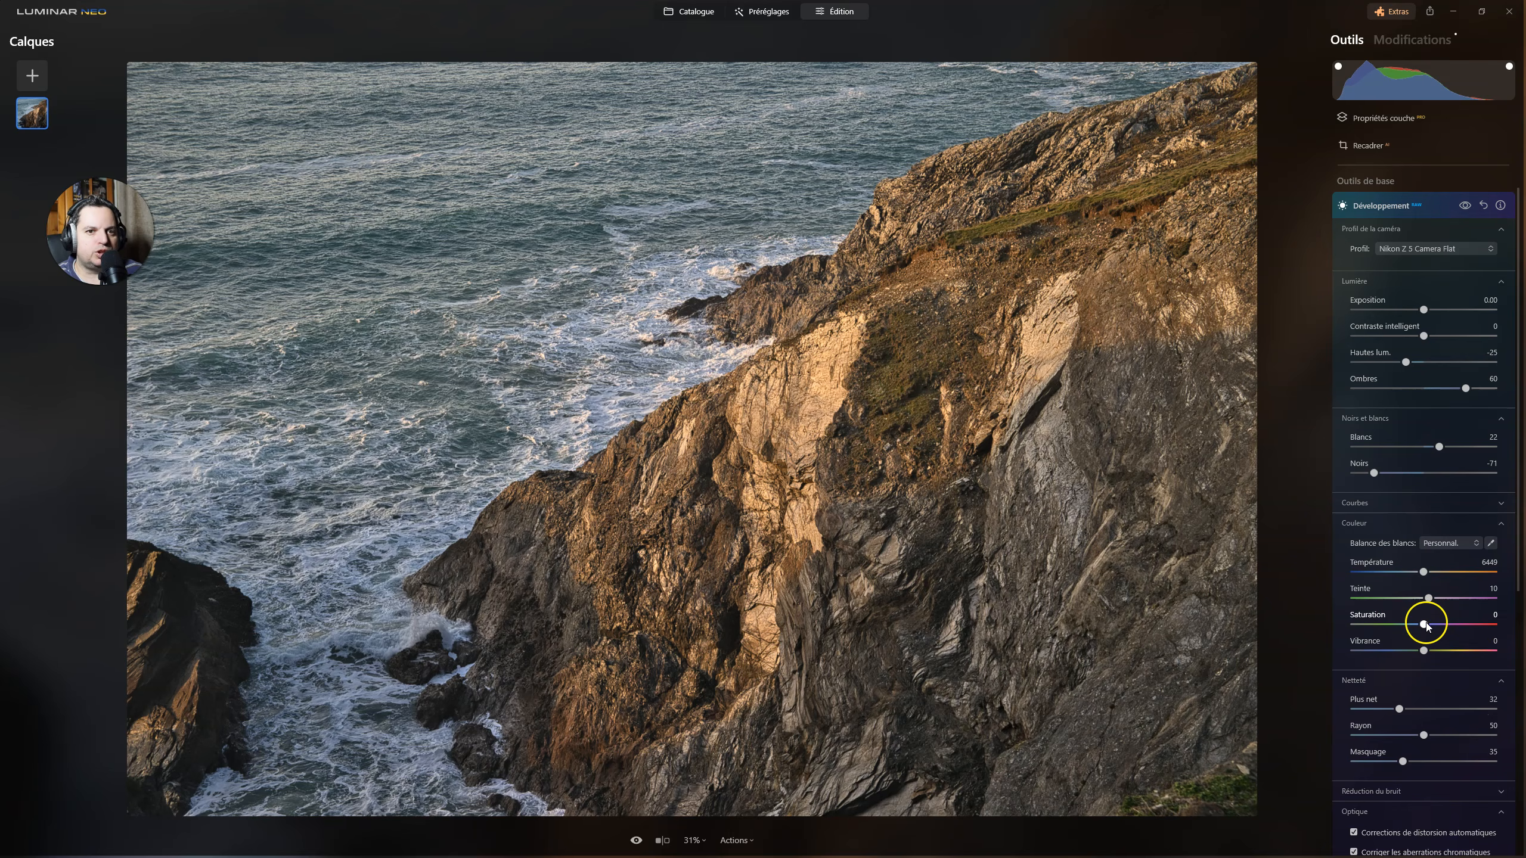
Boost the colours with Saturation at 10 and Vibrance at 13, previewing the image without the development adjustments.
drag(1426, 625, 1442, 625)
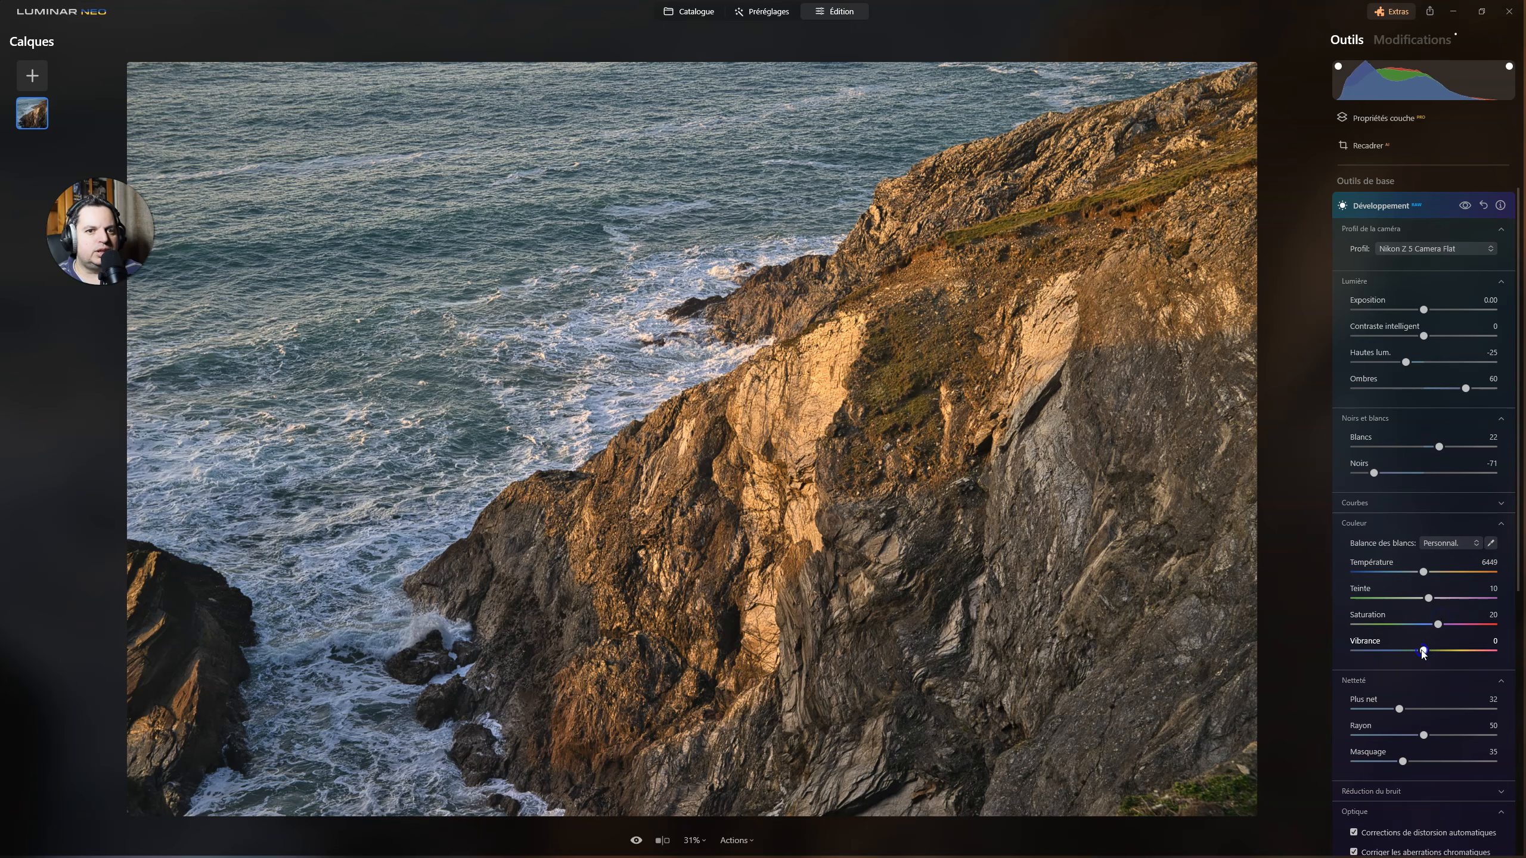
drag(1426, 651, 1432, 651)
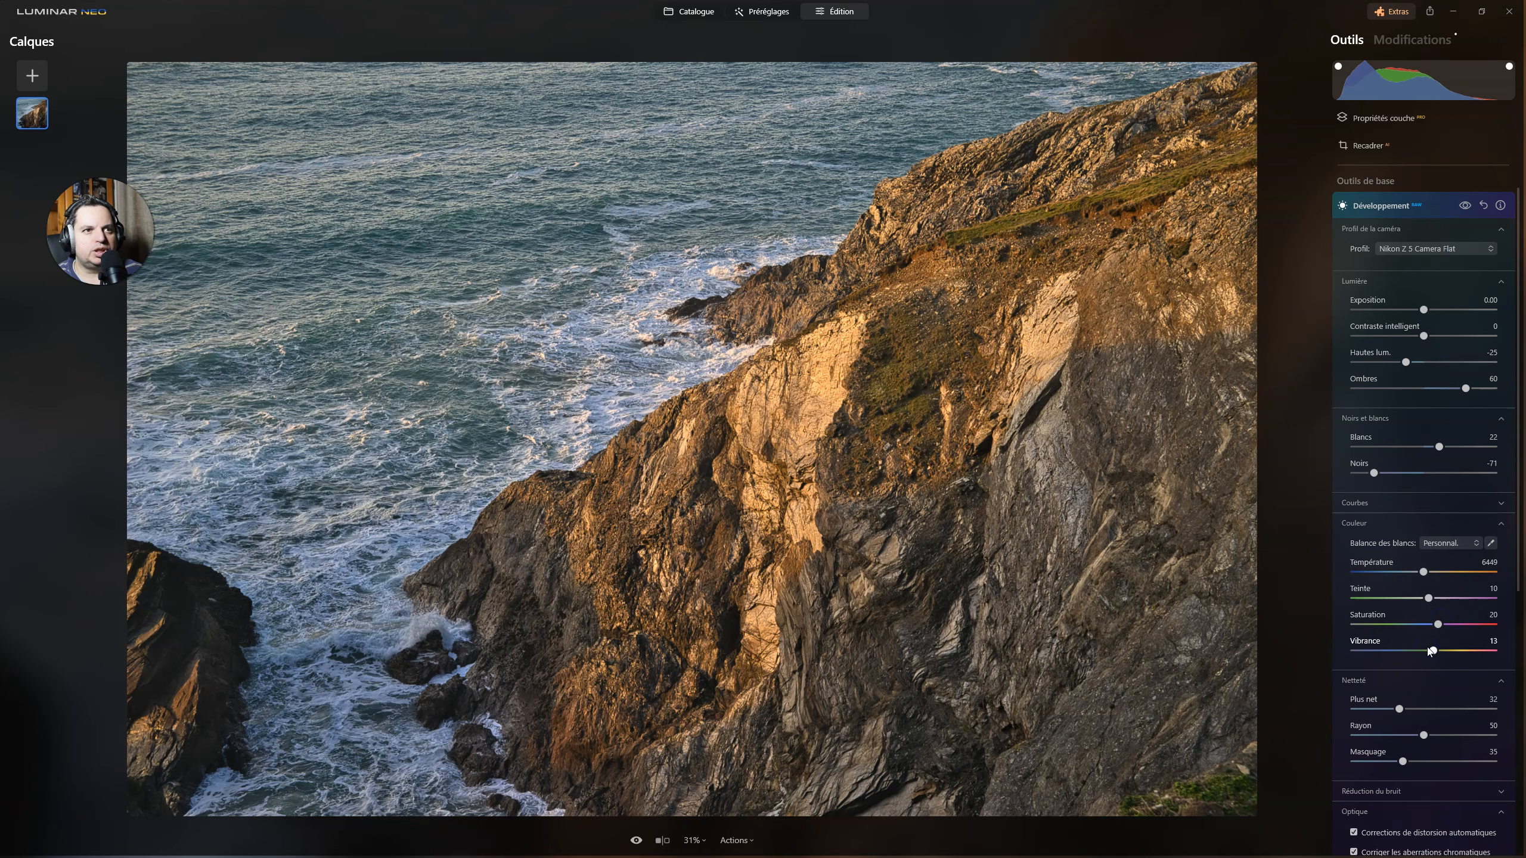
click(1466, 206)
click(1466, 208)
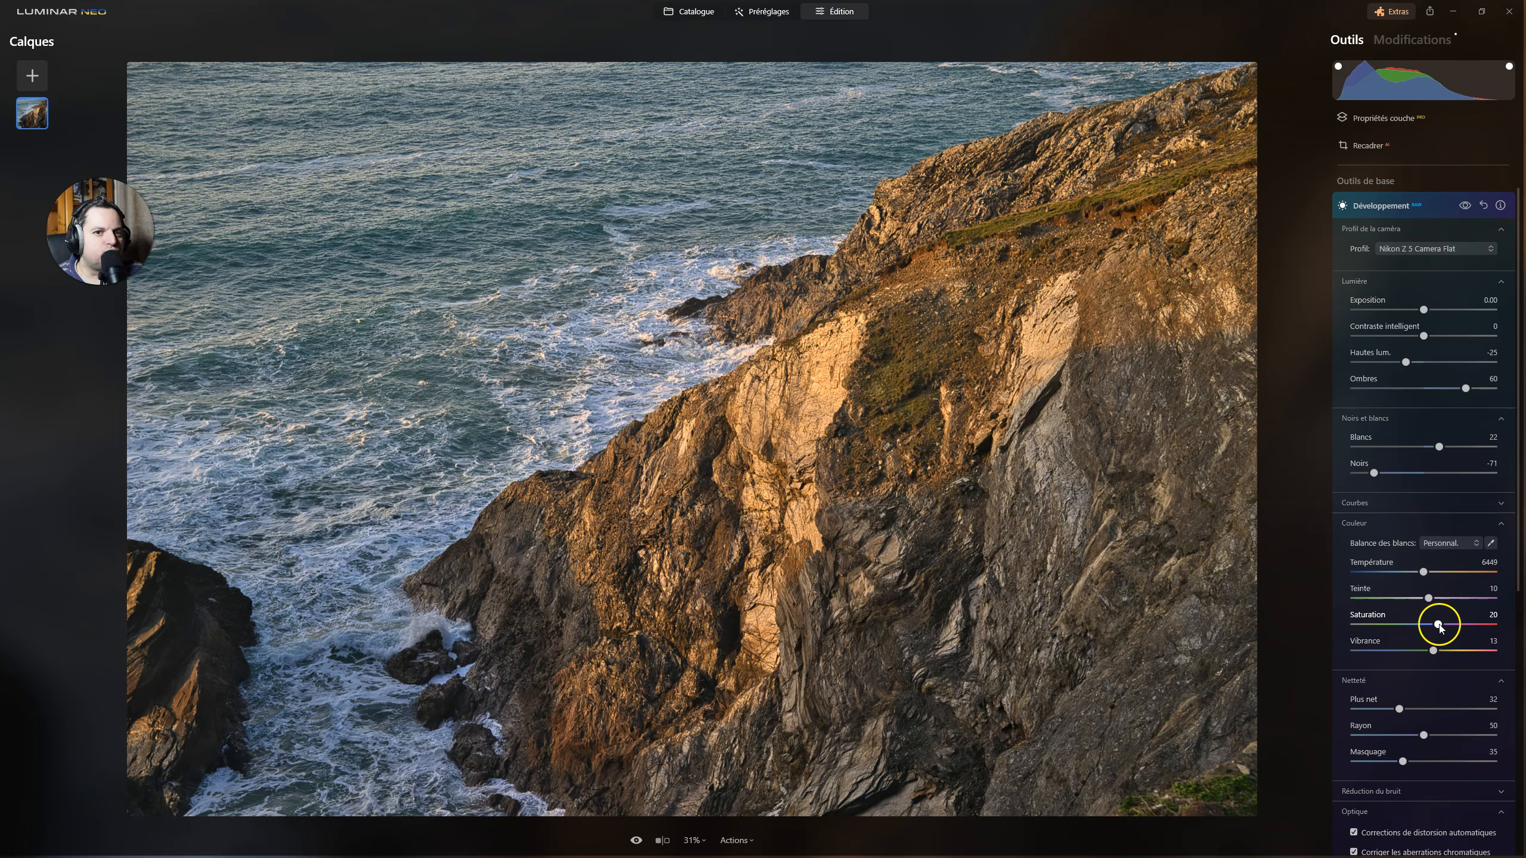
drag(1436, 624, 1431, 624)
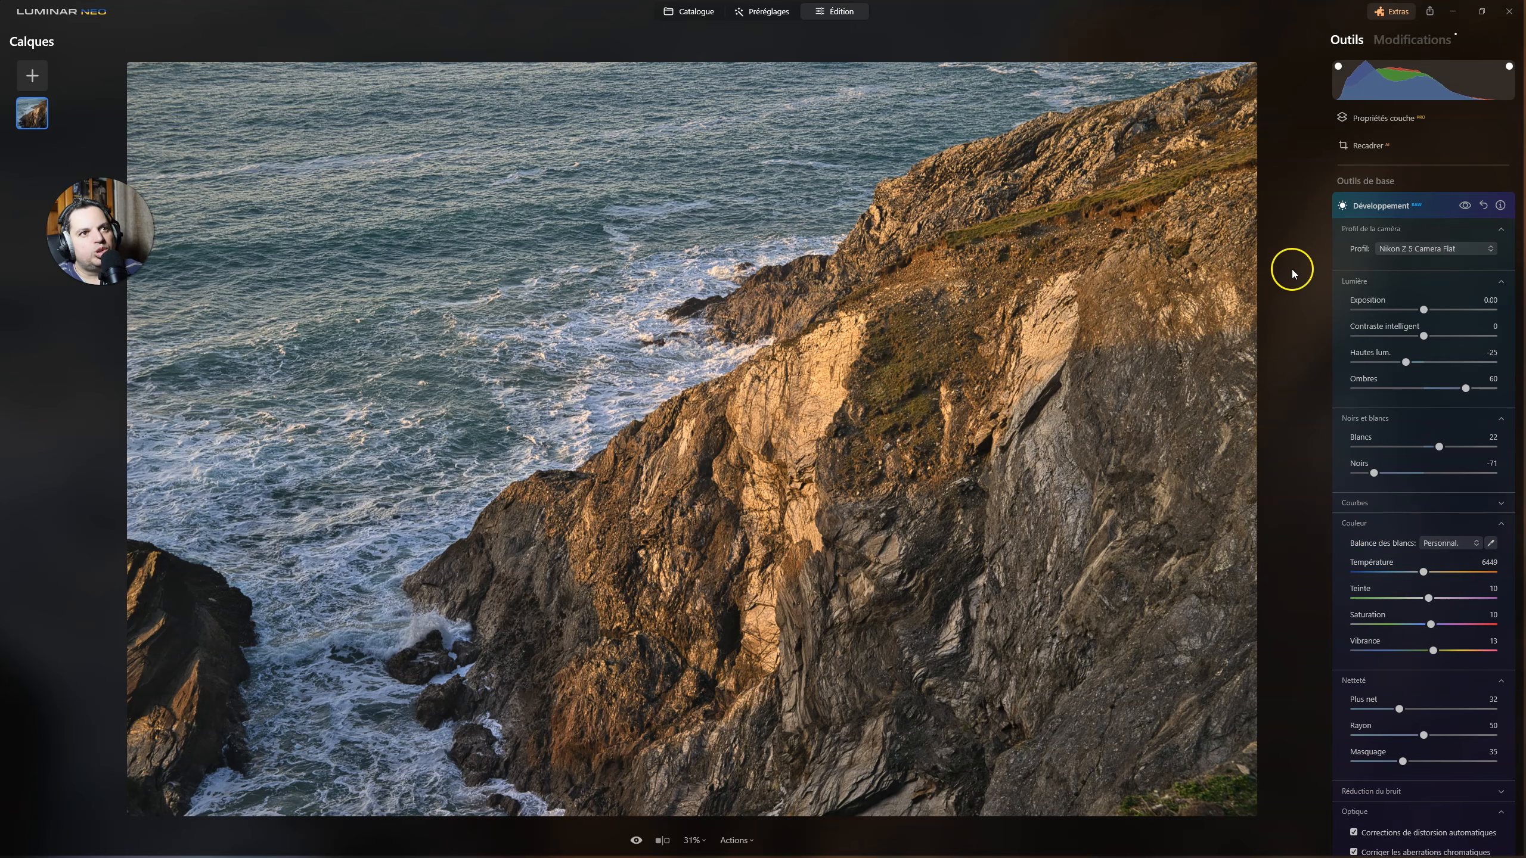
Collapse the Développement tool and compare the whole photo before and after editing several times.
click(1362, 208)
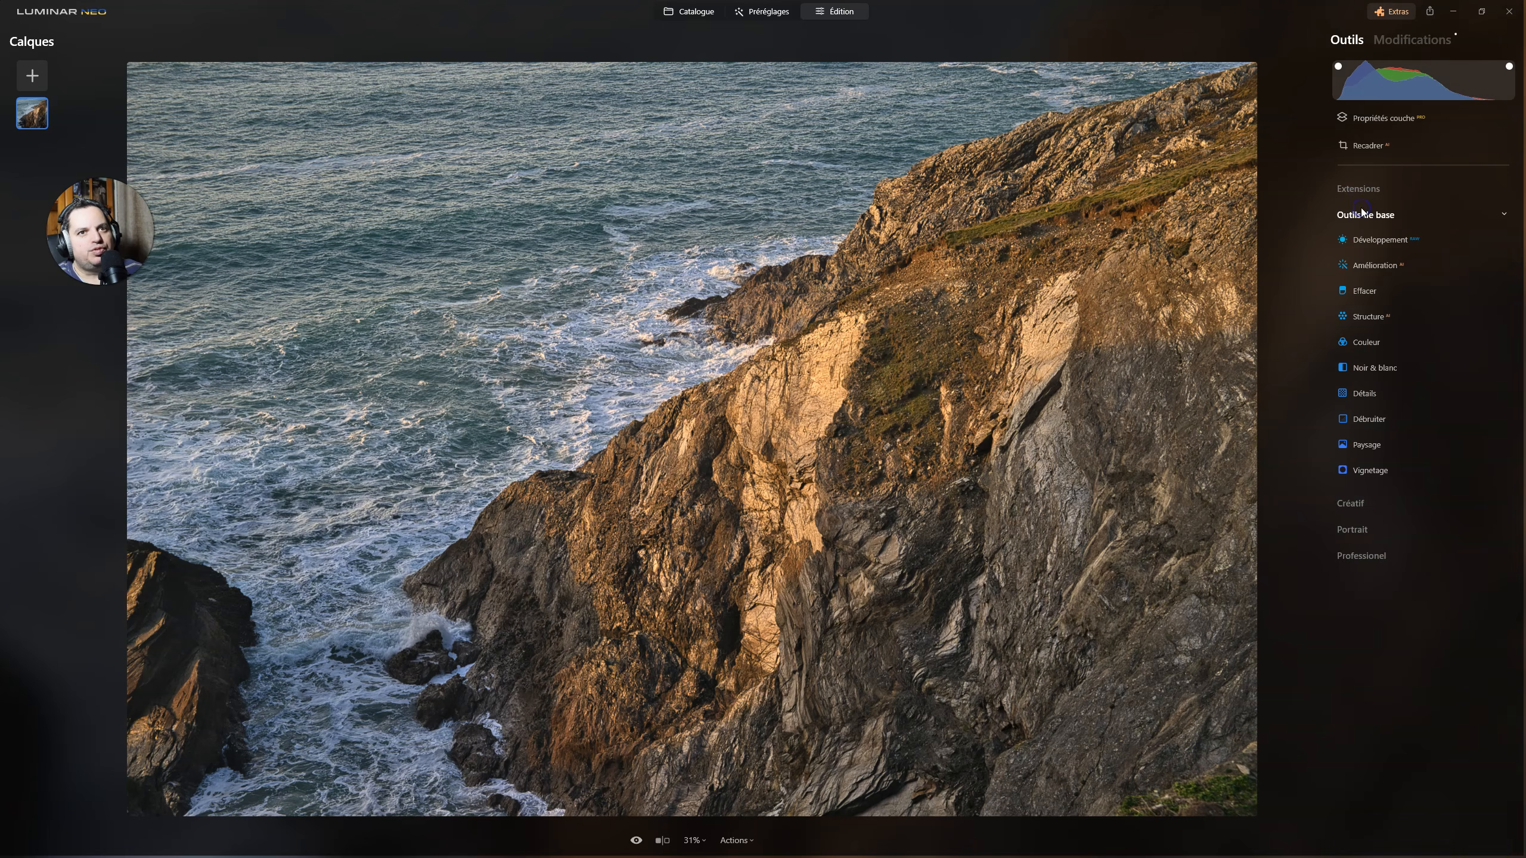
click(636, 840)
click(636, 840)
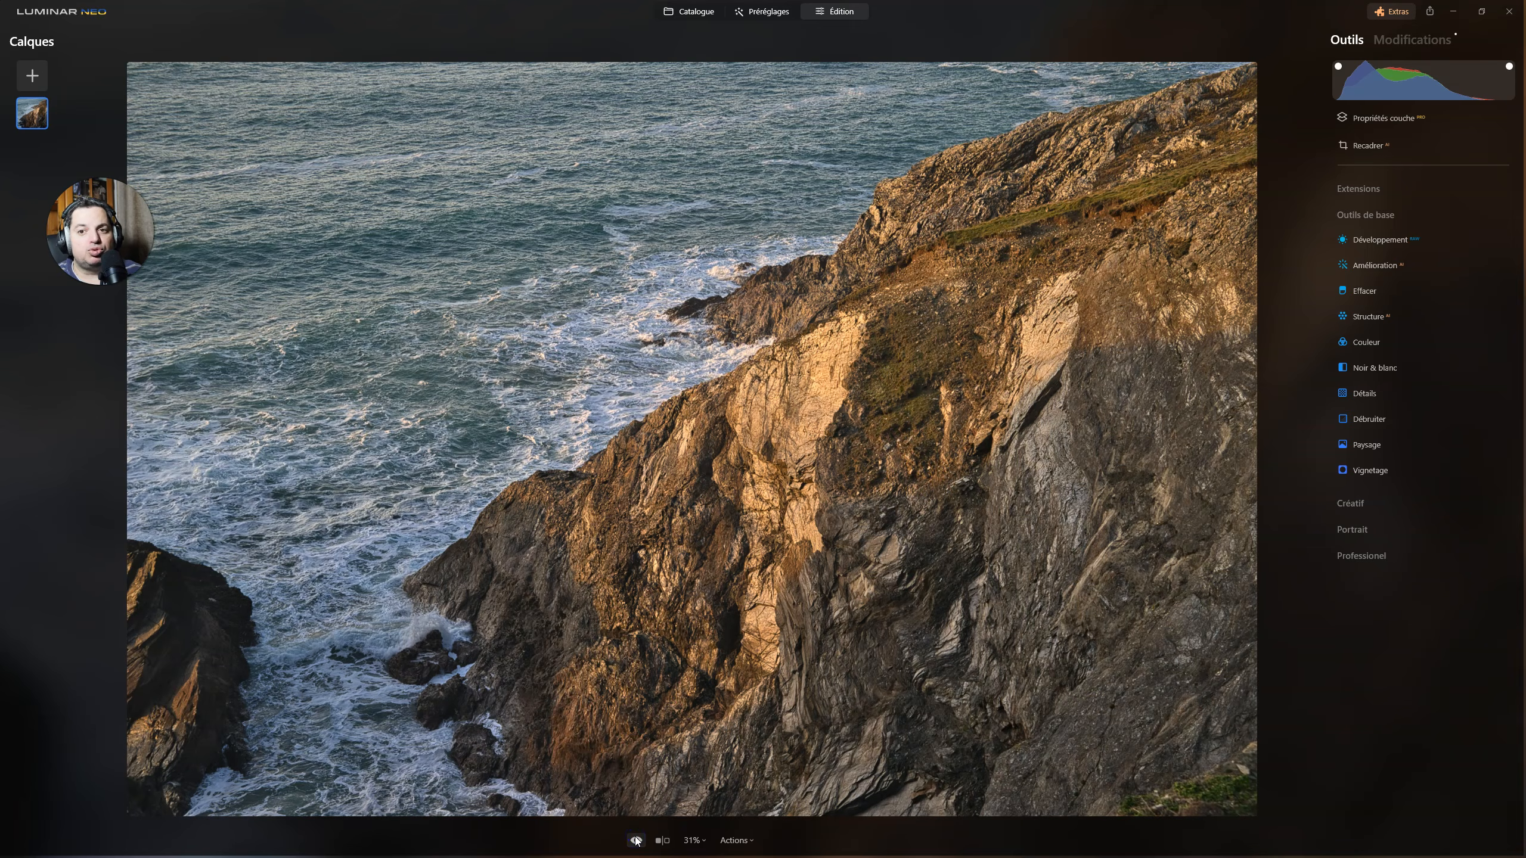
click(636, 840)
click(636, 840)
click(636, 839)
click(636, 840)
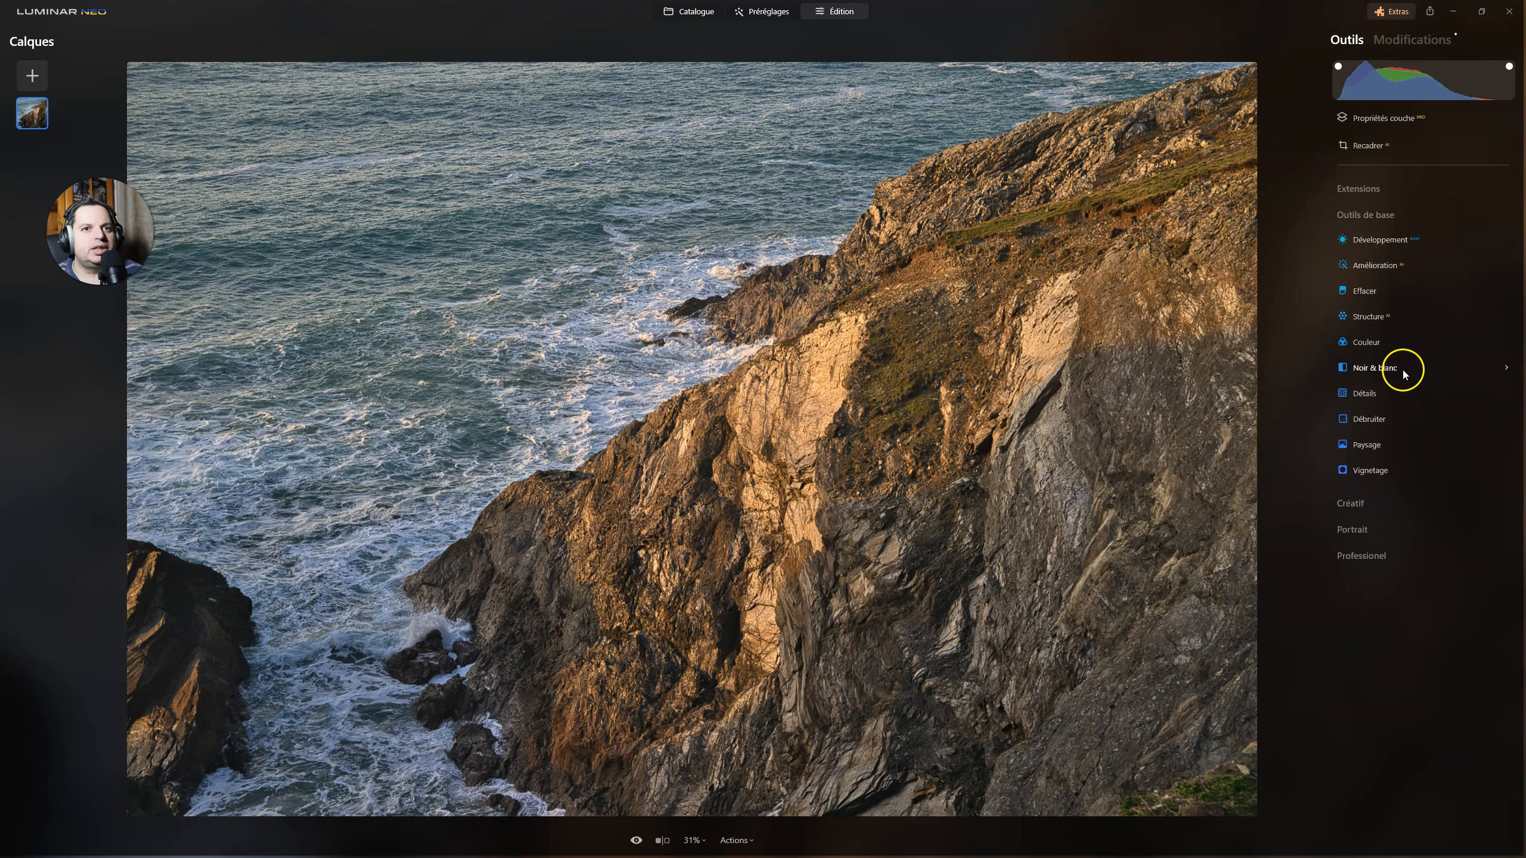
Enhance the photo's texture with the Structure tool, setting Quantité to 80 and Renforcer to 92.
click(1353, 318)
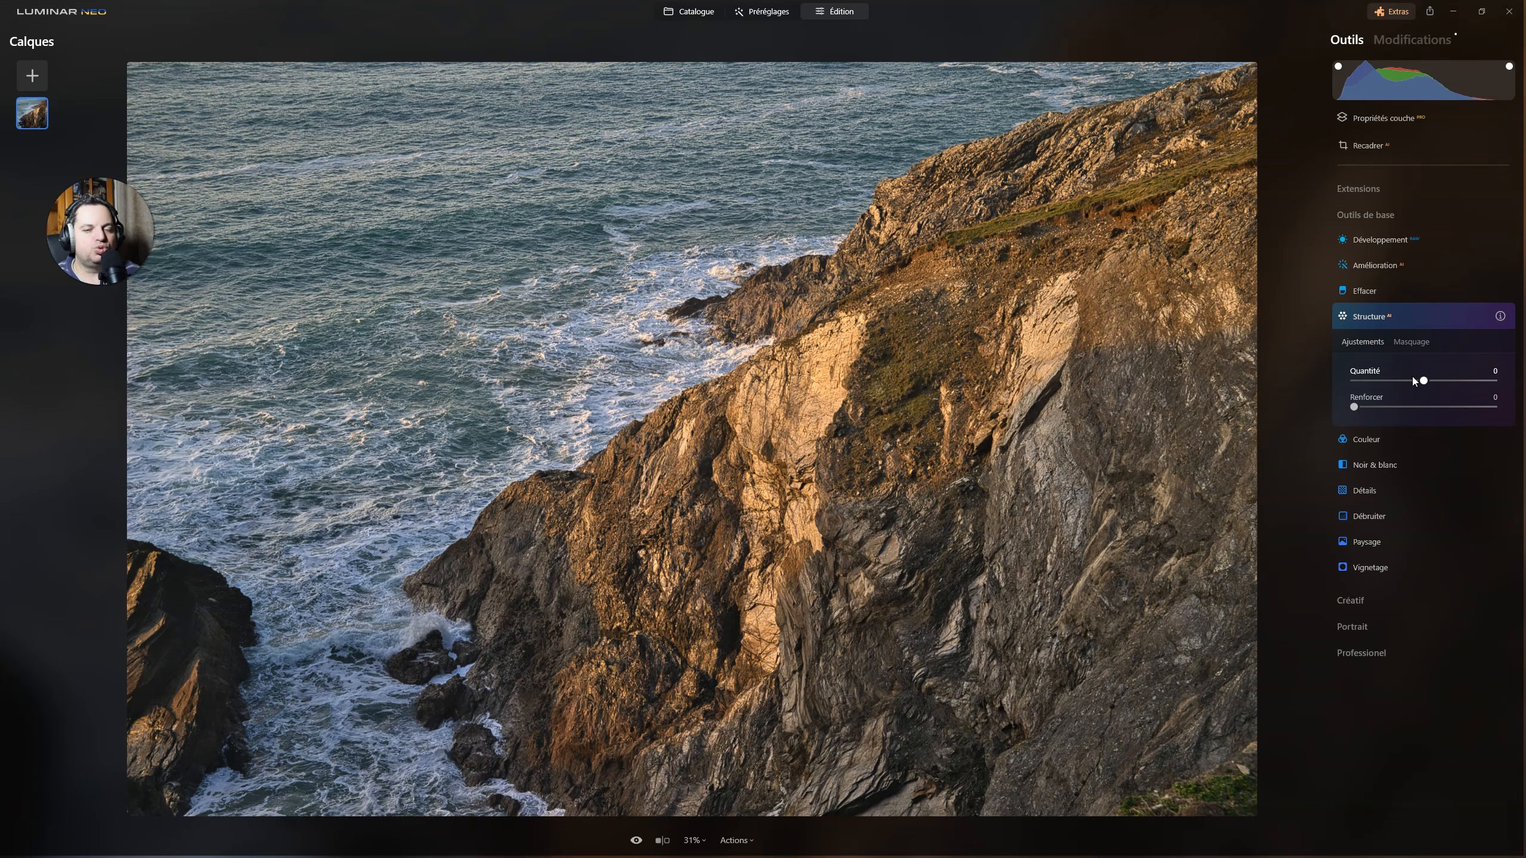
drag(1422, 381, 1477, 374)
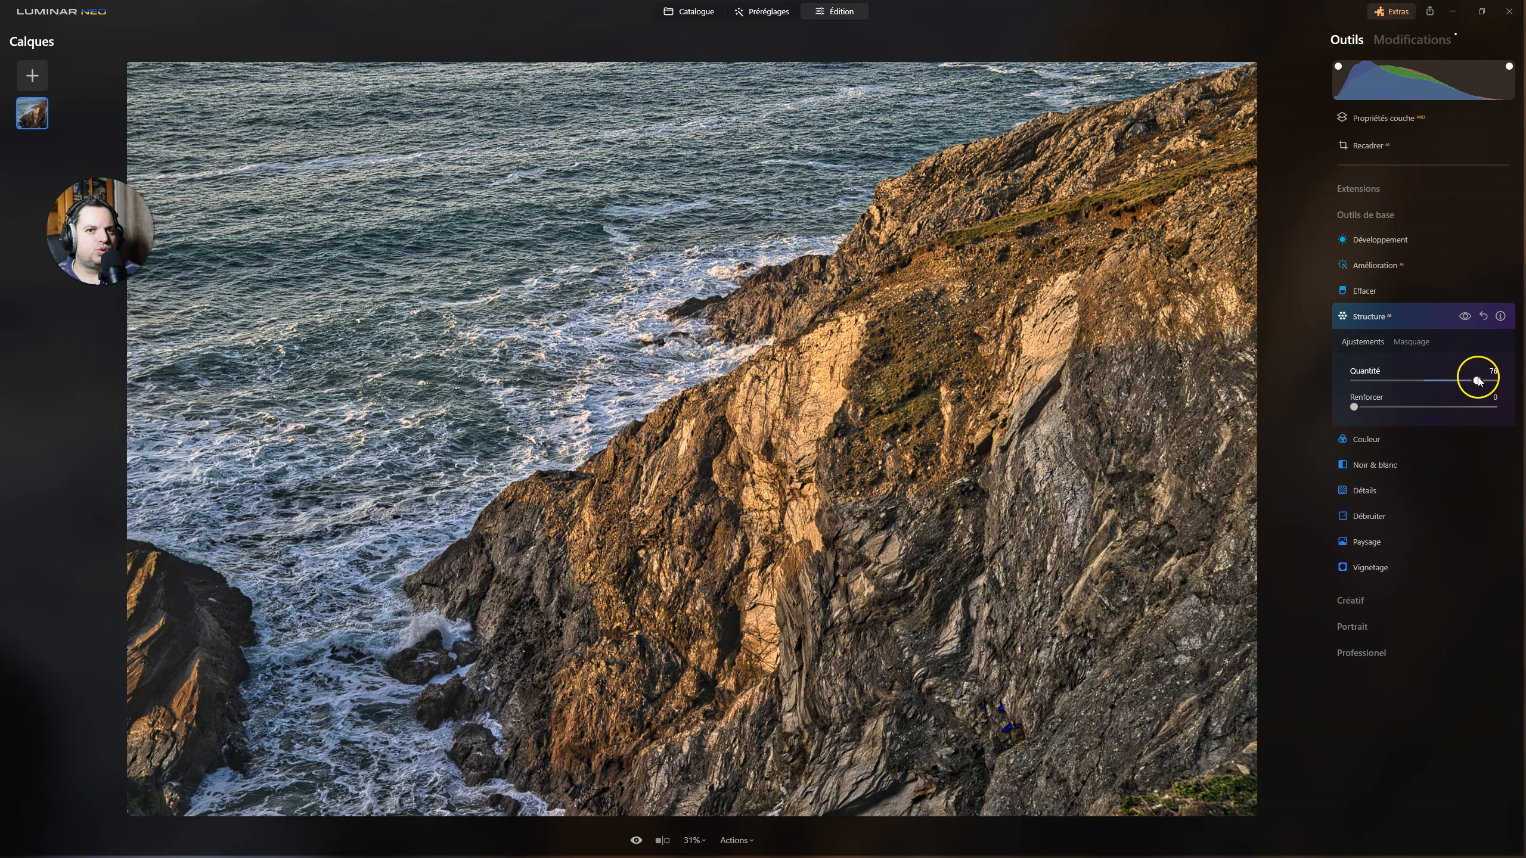
drag(1452, 380, 1481, 380)
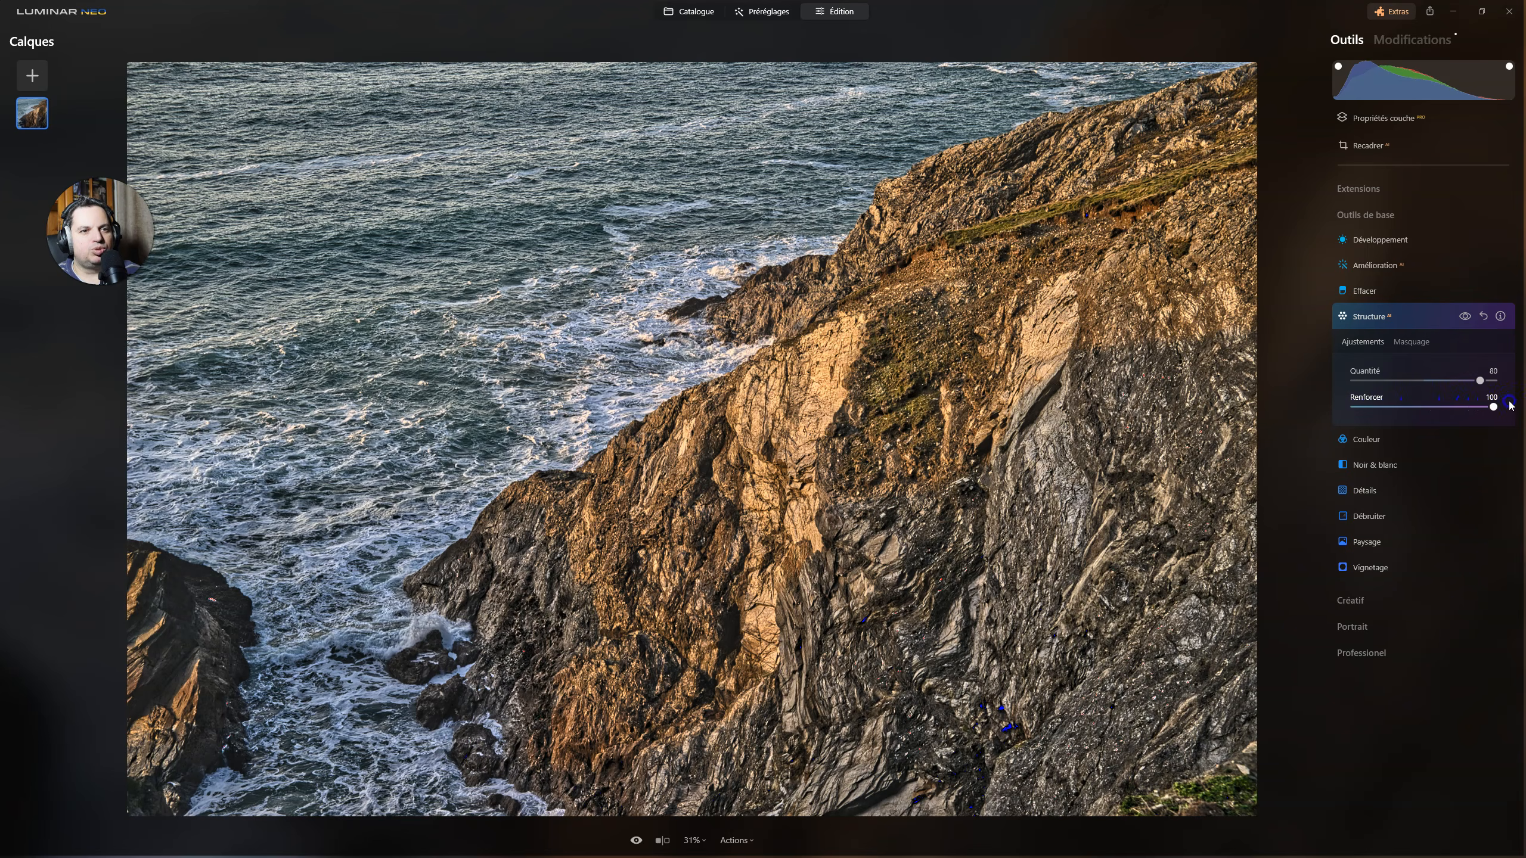
drag(1496, 407, 1375, 407)
drag(1473, 406, 1481, 406)
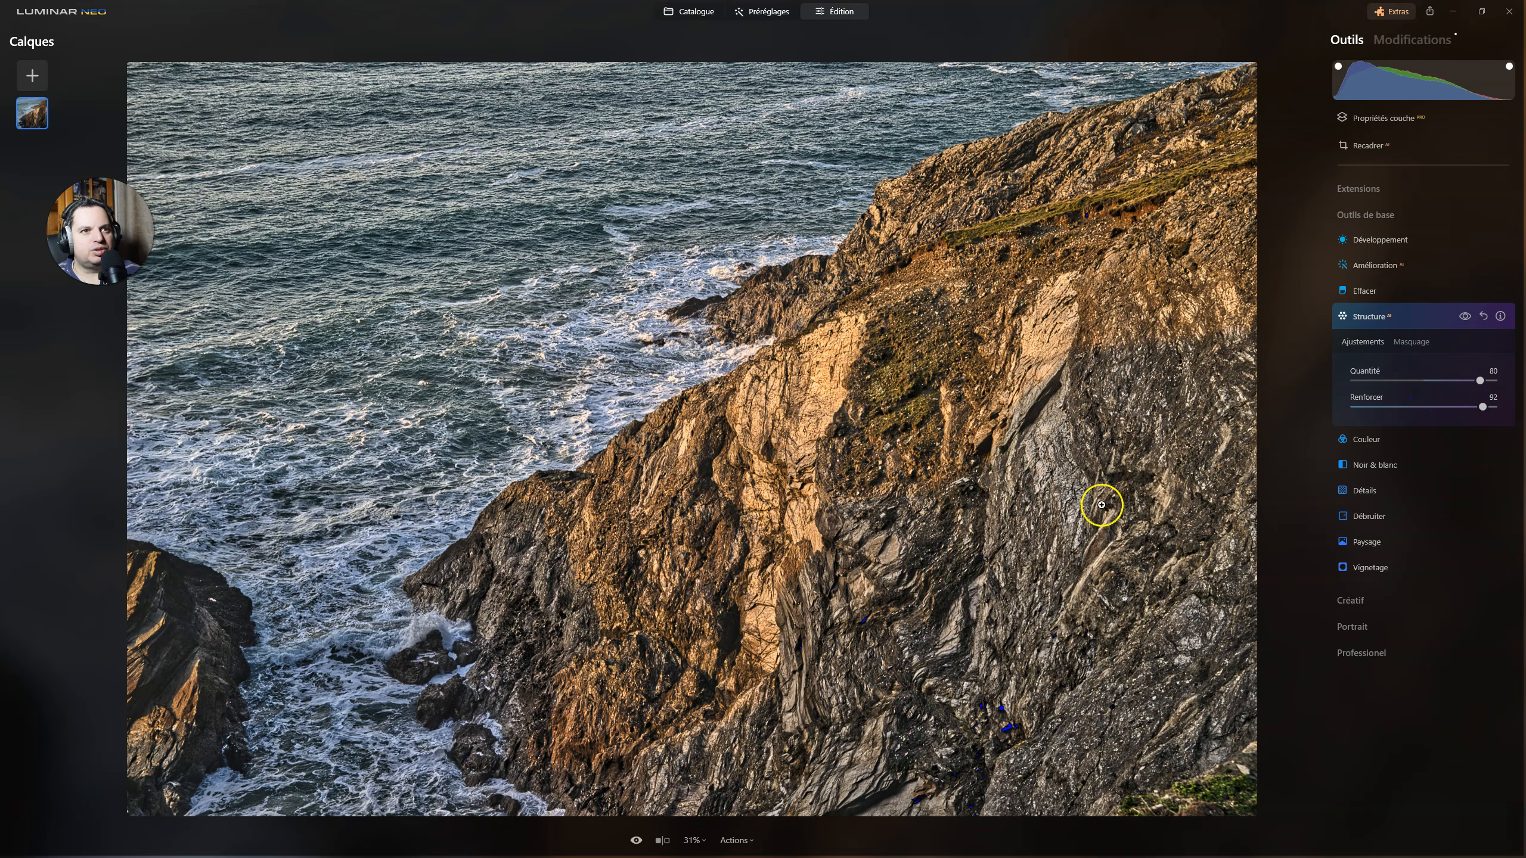
Try Structure with Quantité and Renforcer at 100, hide the clipping overlay, and reduce Renforcer to 20.
drag(1479, 381, 1502, 407)
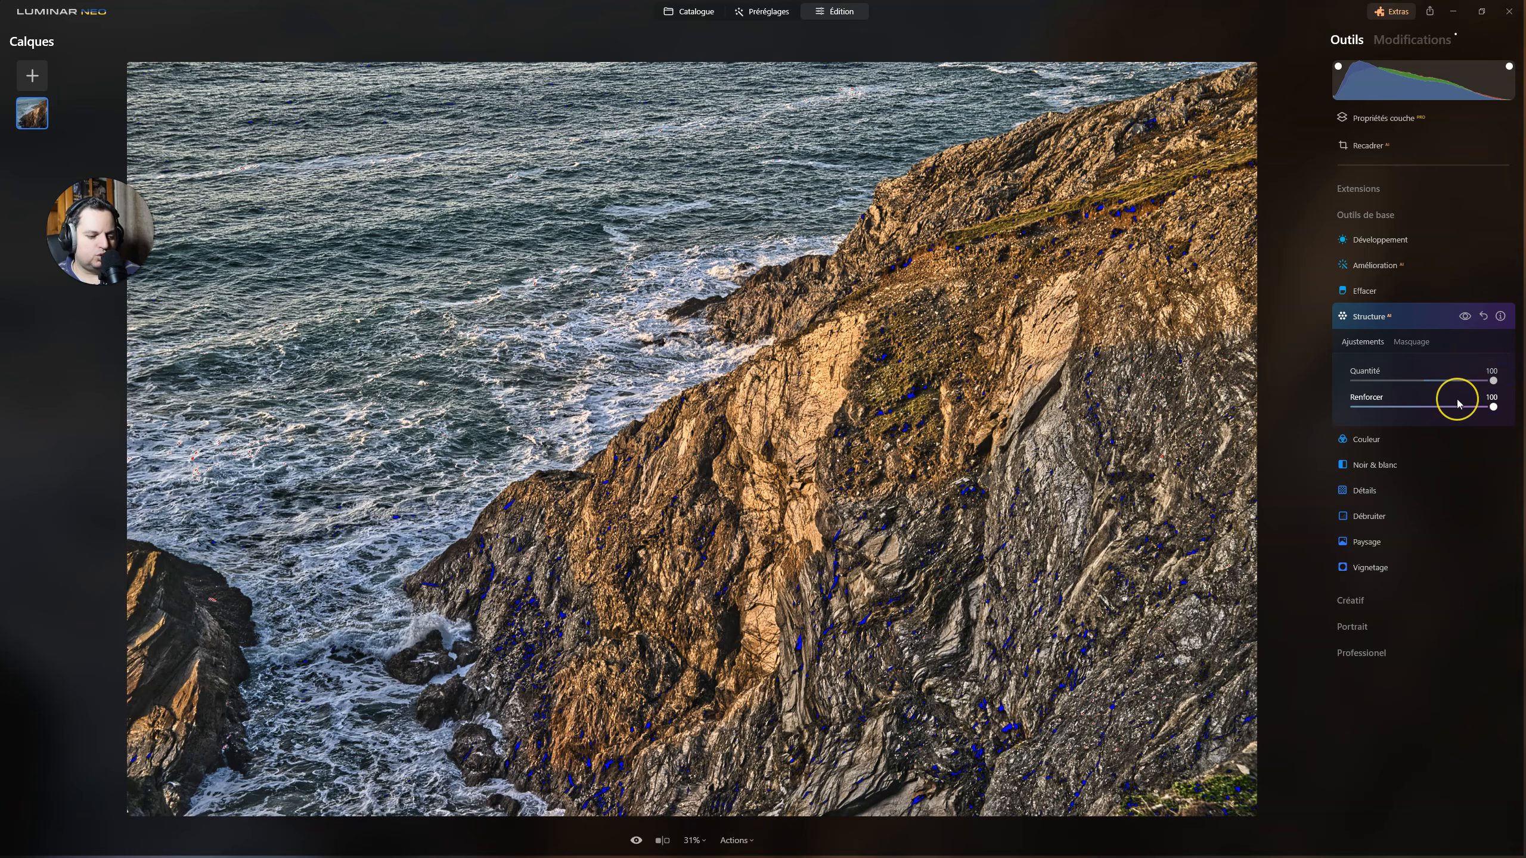
key(j)
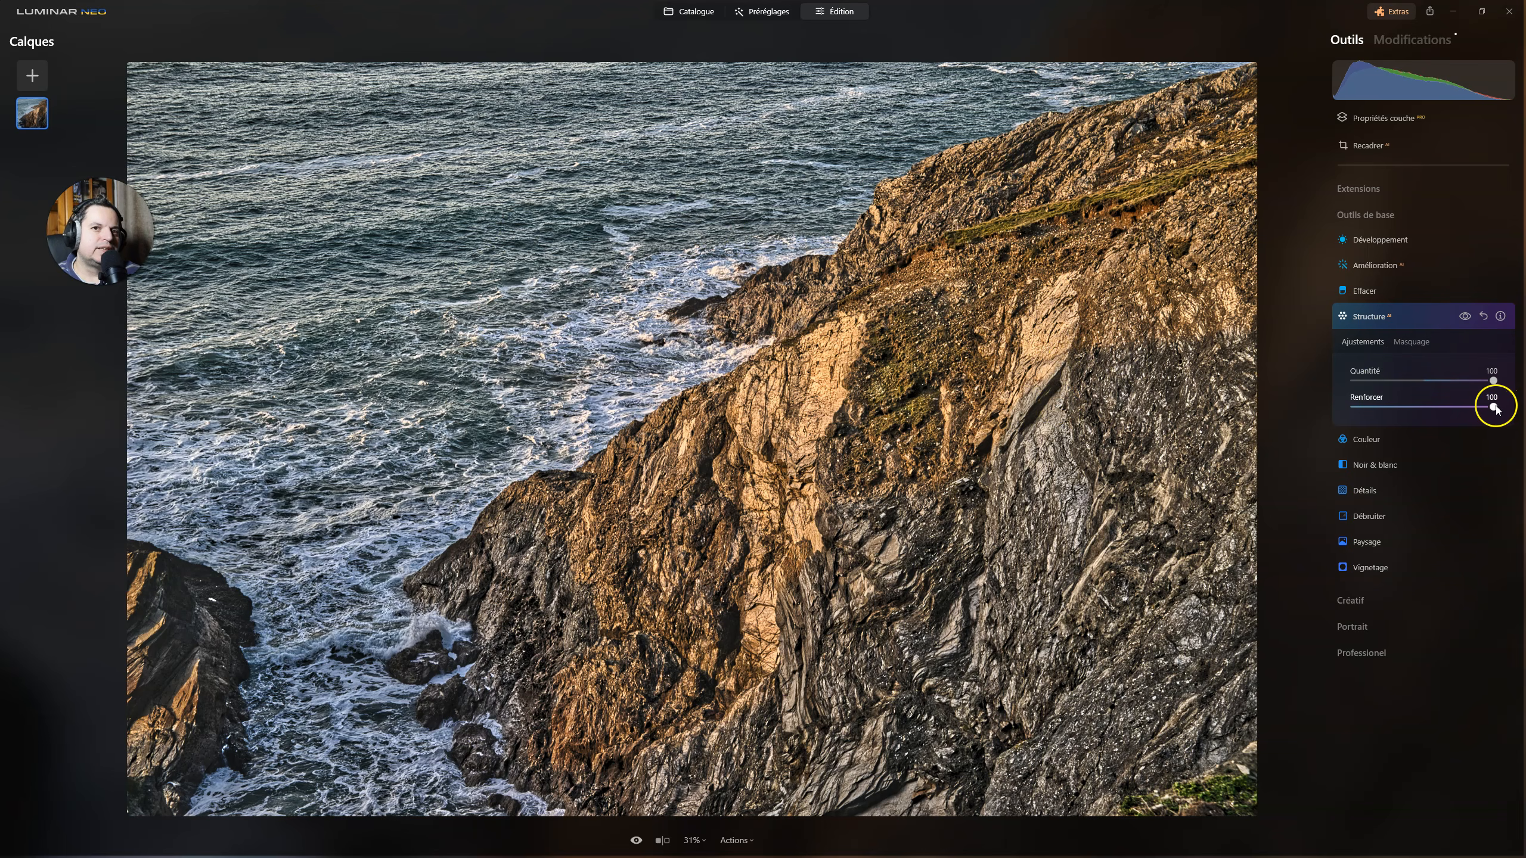
drag(1493, 408, 1320, 409)
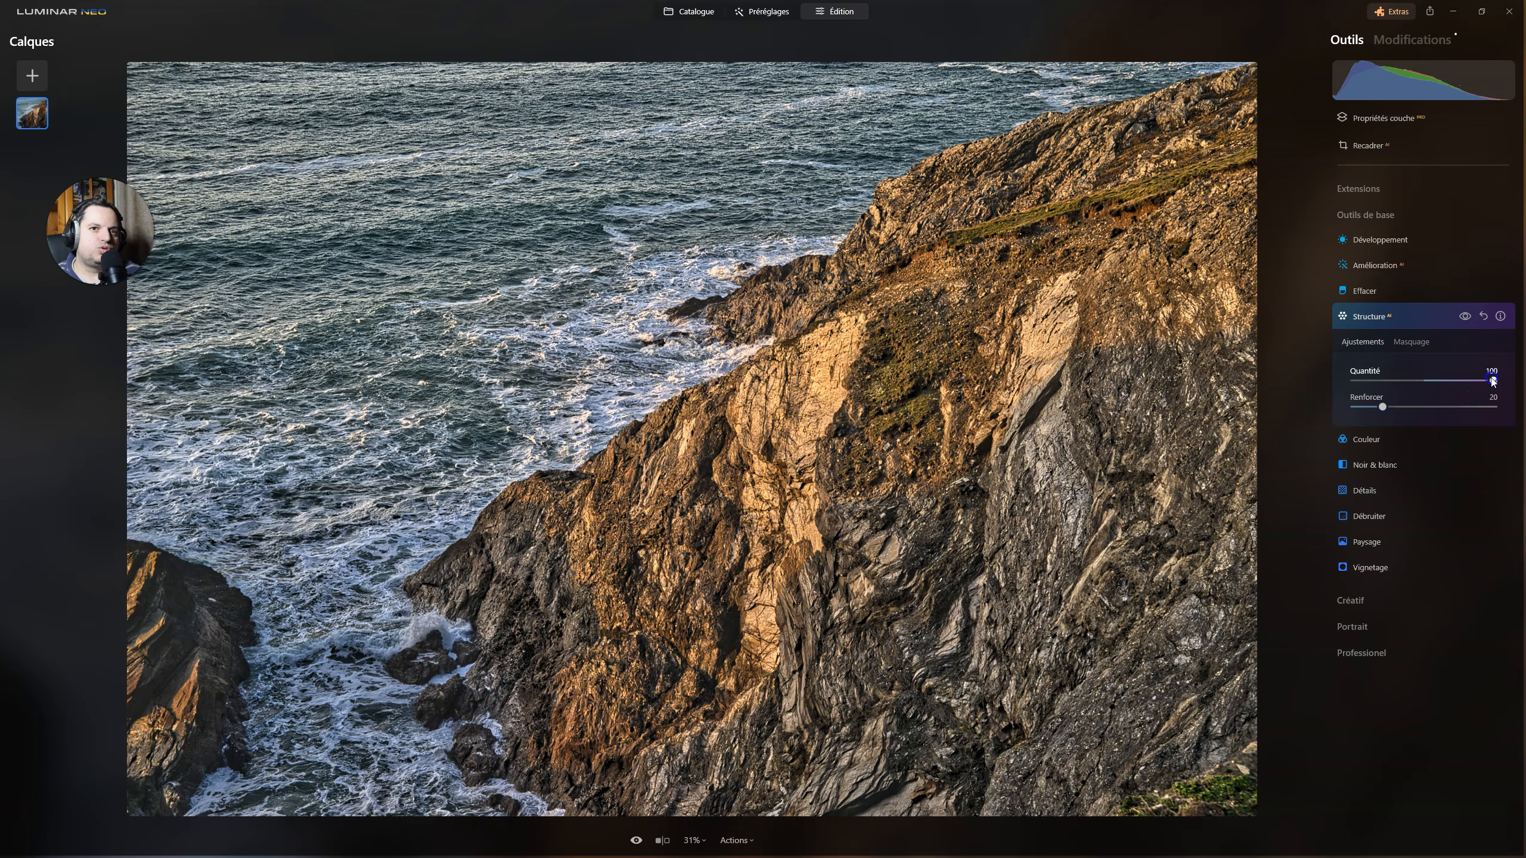
Preview Structure at a Quantité of -100 and set Quantité to 18.
drag(1459, 380, 1303, 371)
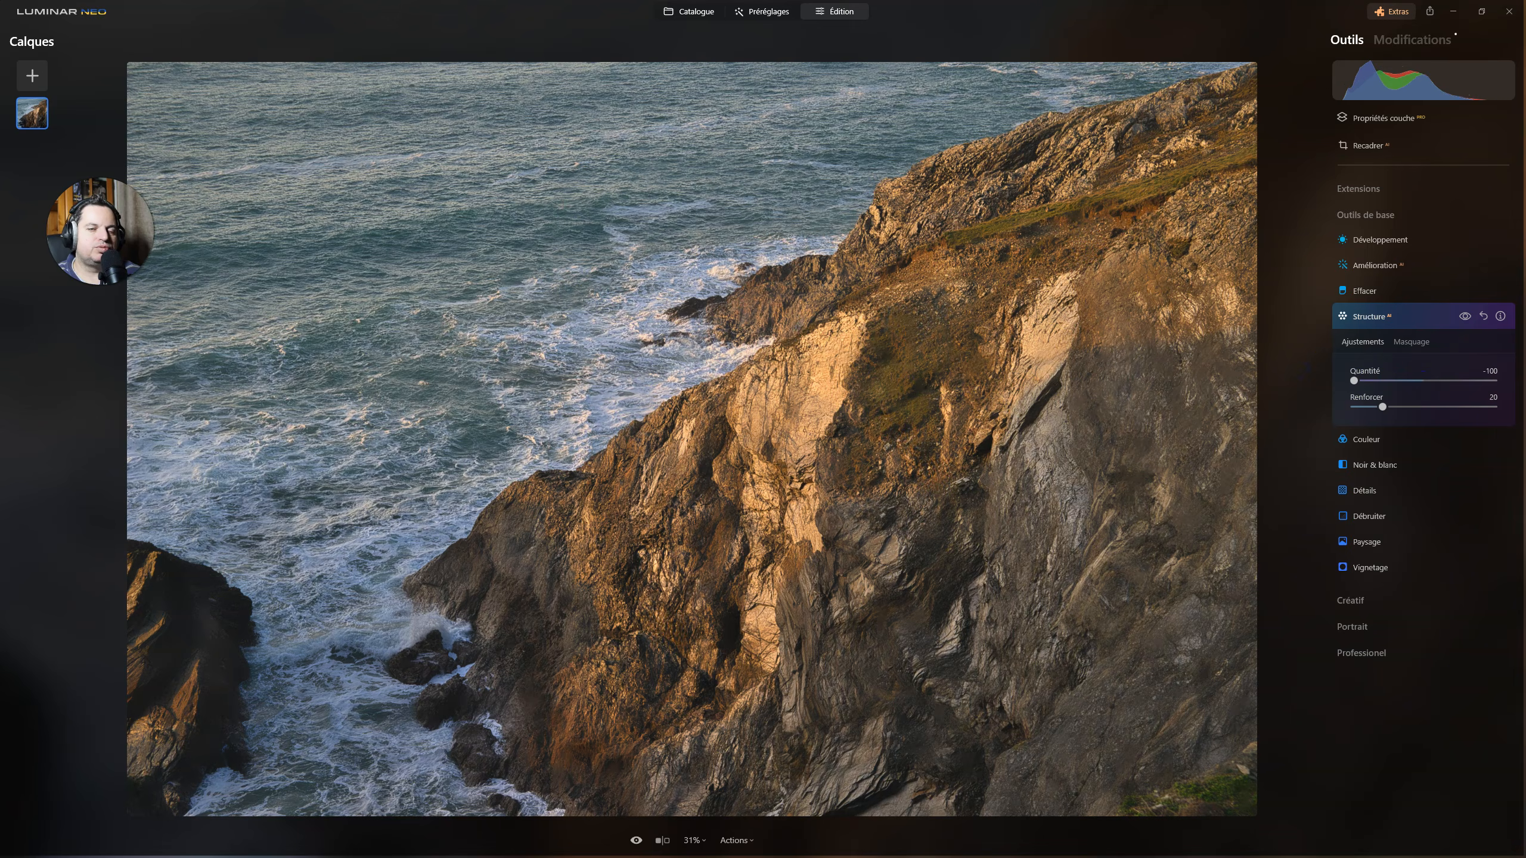
drag(1349, 380, 1403, 389)
click(1399, 378)
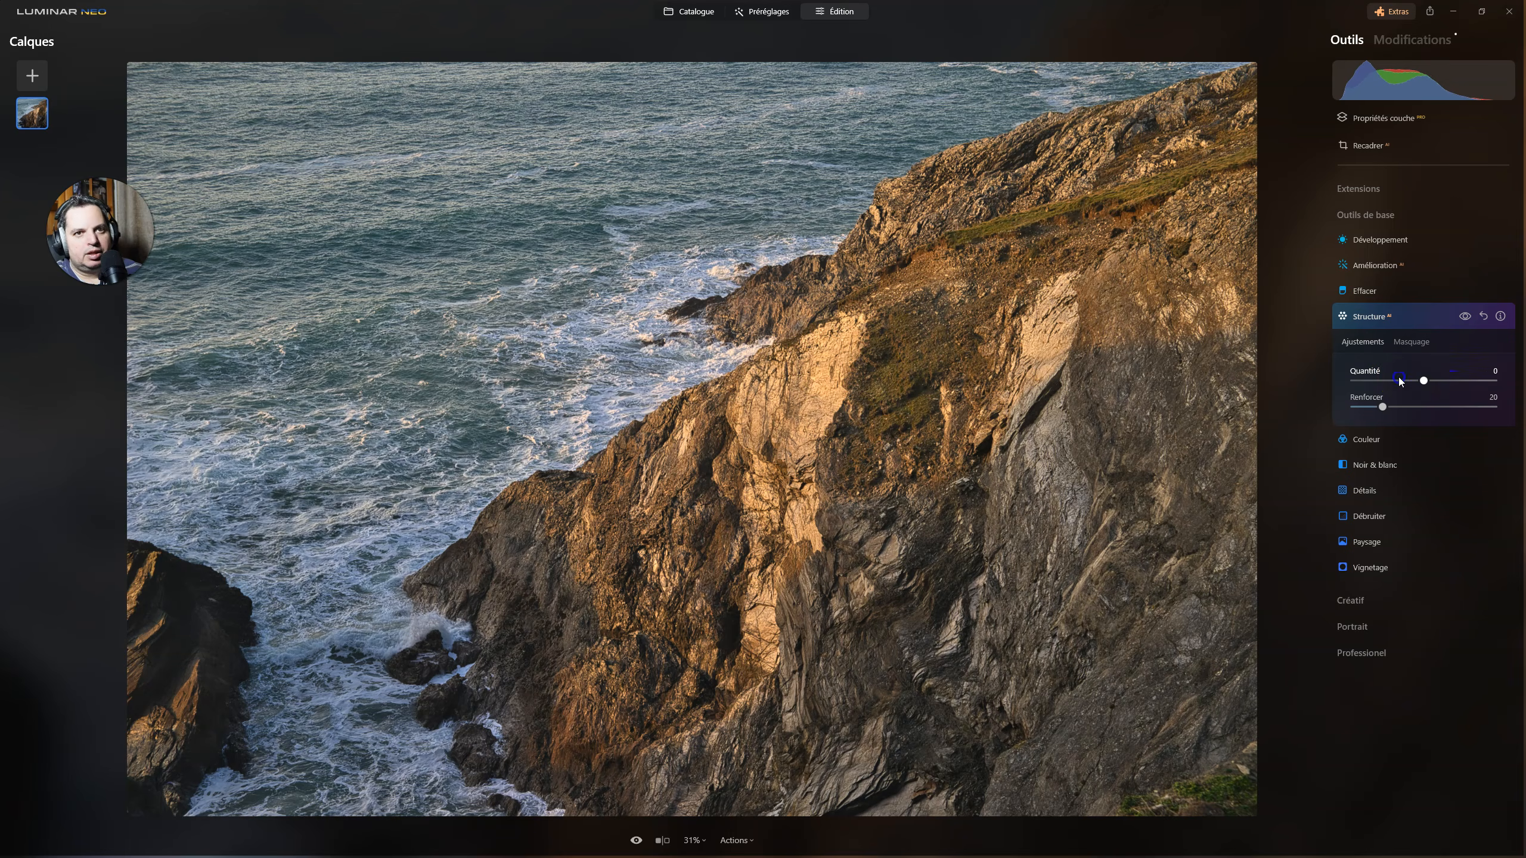
mouse_move(1424, 356)
mouse_down()
mouse_move(1415, 380)
mouse_move(1464, 382)
mouse_move(1408, 379)
mouse_move(1437, 379)
mouse_up()
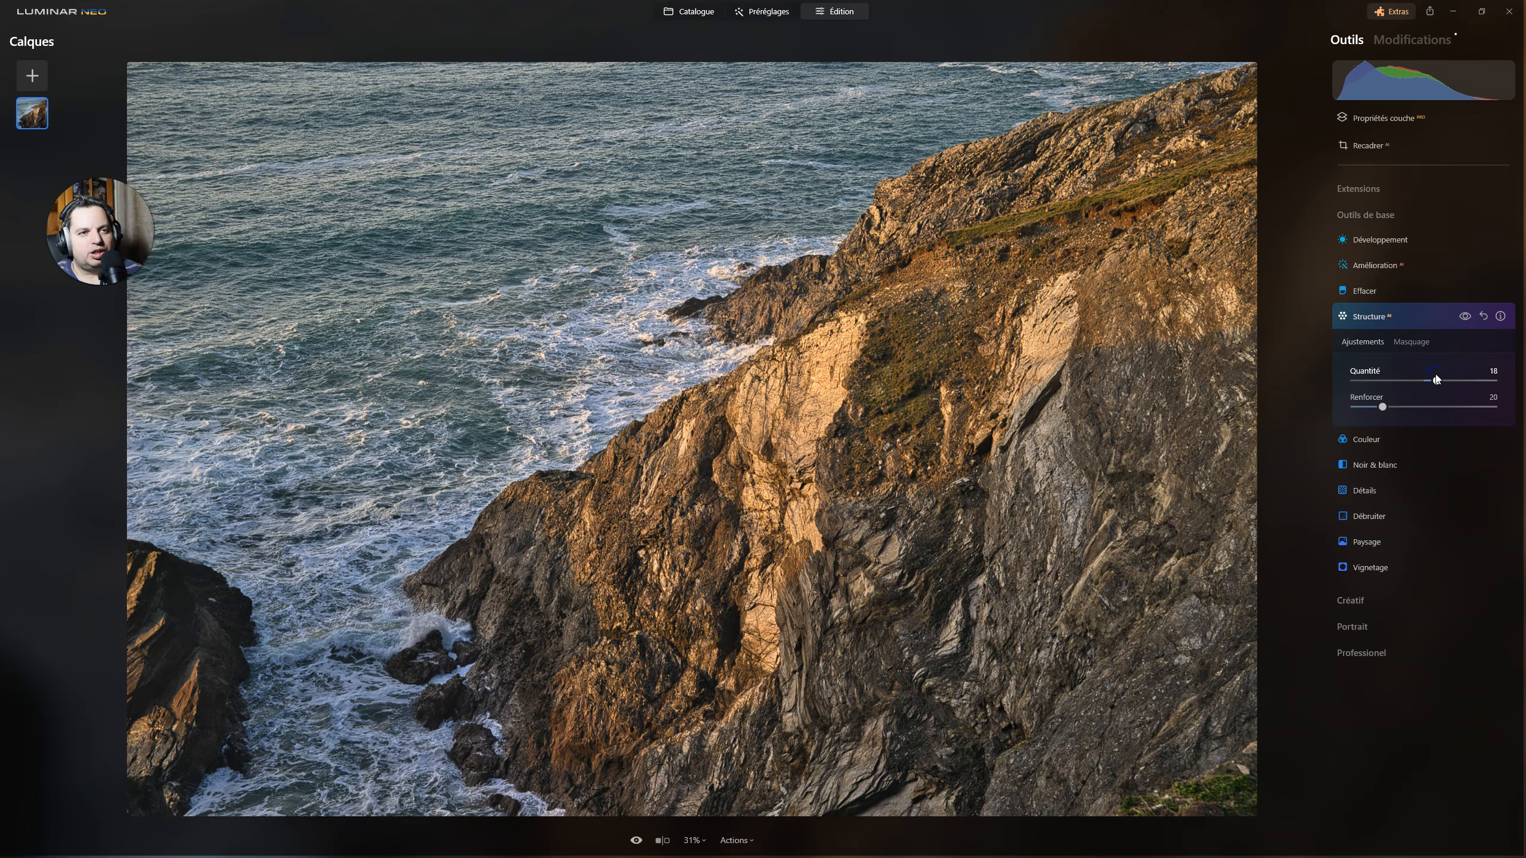
Paint a Structure mask with the brush over several parts of the sunlit and shaded cliff face.
click(1409, 342)
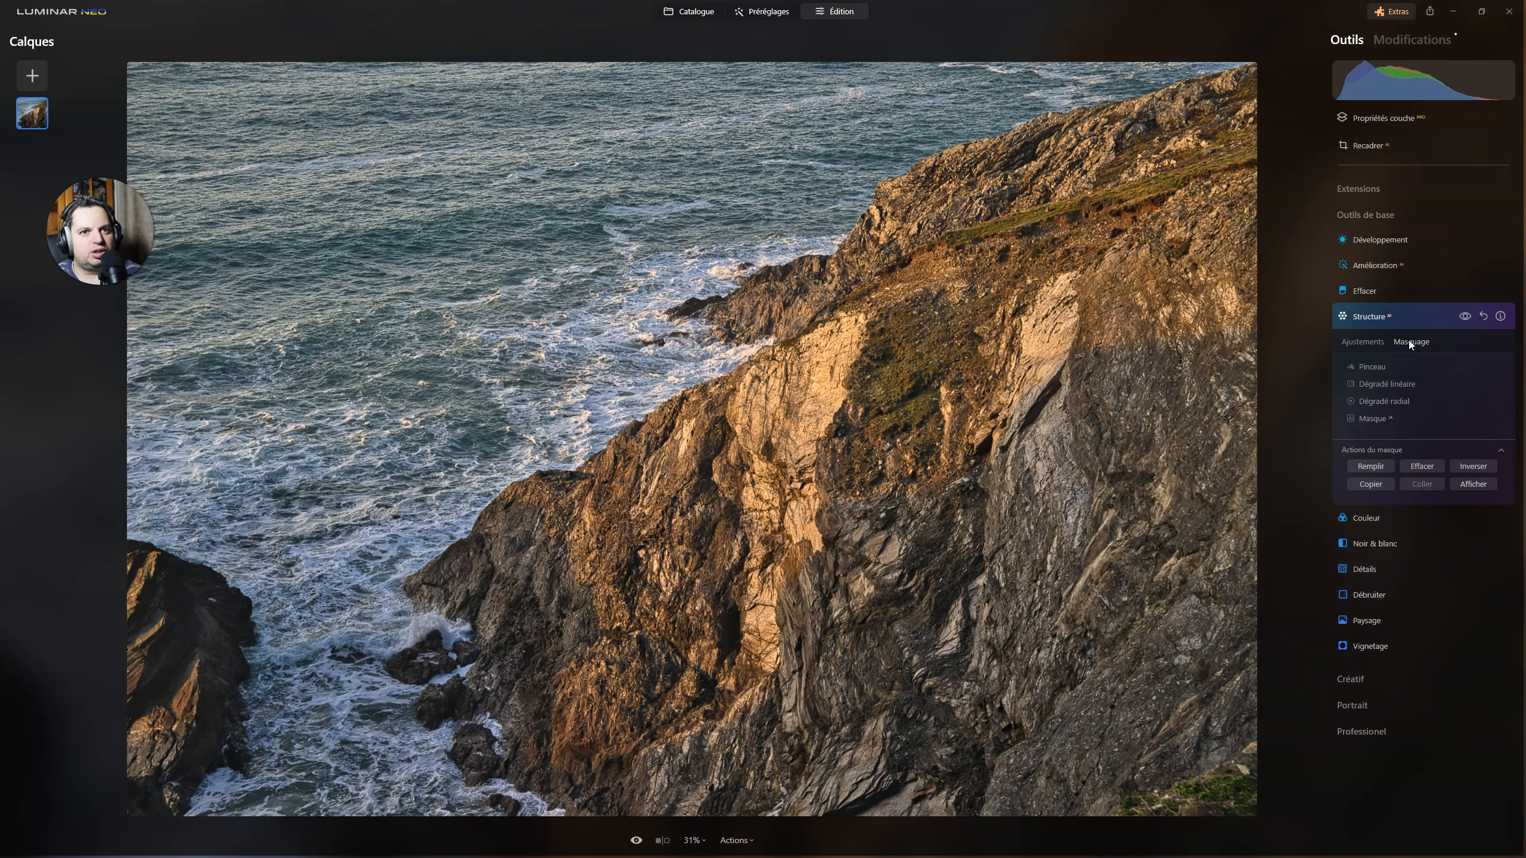
click(1381, 365)
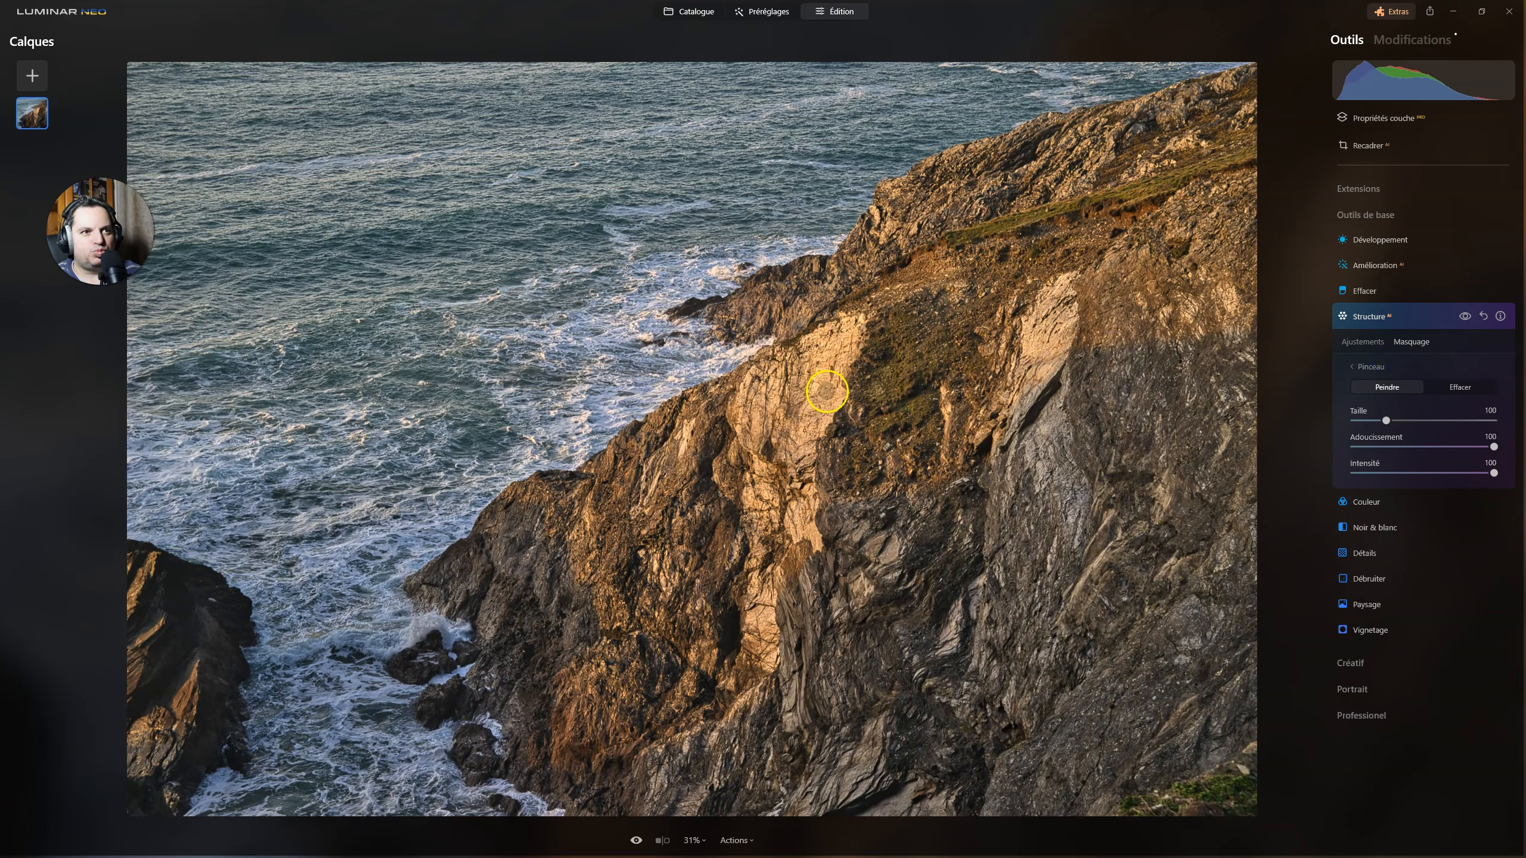
mouse_move(1060, 297)
mouse_down()
mouse_move(1050, 382)
mouse_move(1081, 519)
mouse_move(1065, 314)
mouse_up()
mouse_move(814, 360)
mouse_down()
mouse_move(754, 580)
mouse_move(768, 593)
mouse_move(765, 400)
mouse_up()
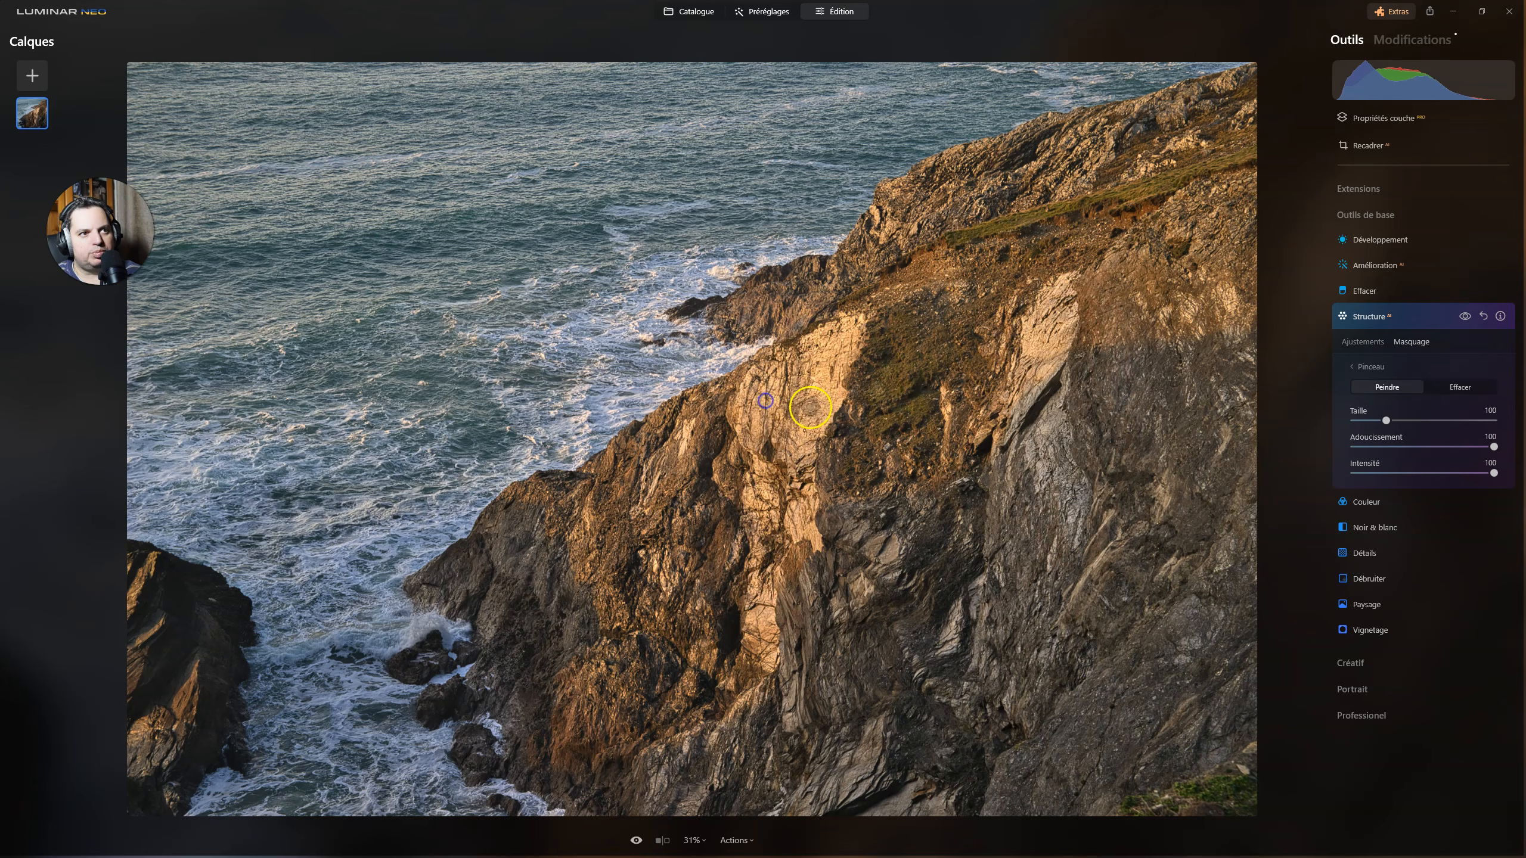
mouse_move(769, 598)
mouse_down()
mouse_move(775, 650)
mouse_move(839, 570)
mouse_move(794, 691)
mouse_up()
mouse_move(872, 762)
mouse_down()
mouse_move(844, 764)
mouse_move(855, 754)
mouse_up()
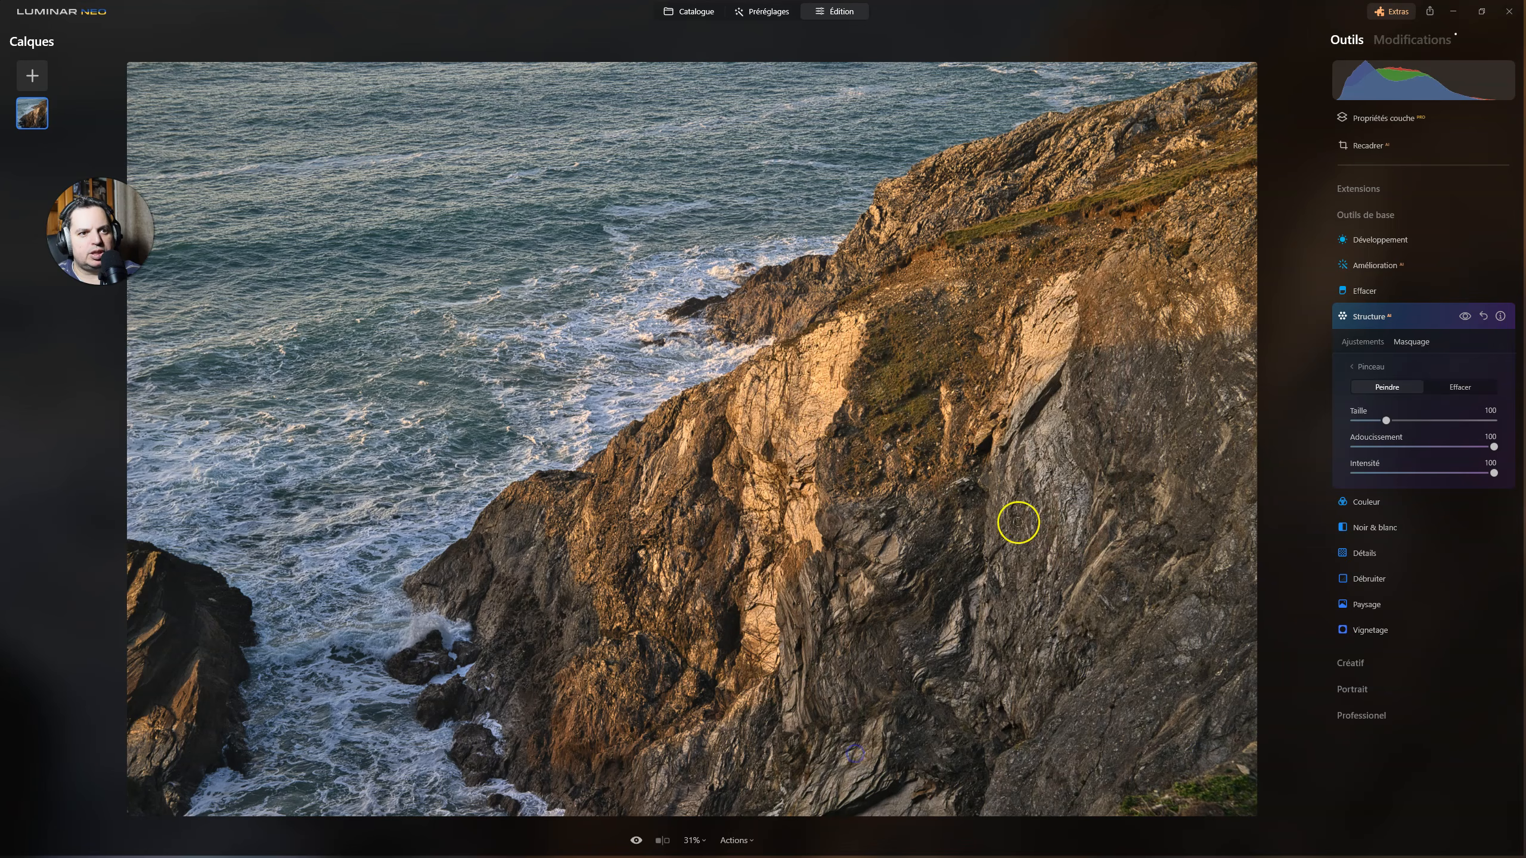
mouse_move(998, 542)
mouse_down()
mouse_move(1015, 657)
mouse_move(999, 473)
mouse_move(996, 689)
mouse_move(956, 644)
mouse_move(959, 615)
mouse_move(1003, 606)
mouse_move(1000, 652)
mouse_up()
drag(839, 518, 884, 568)
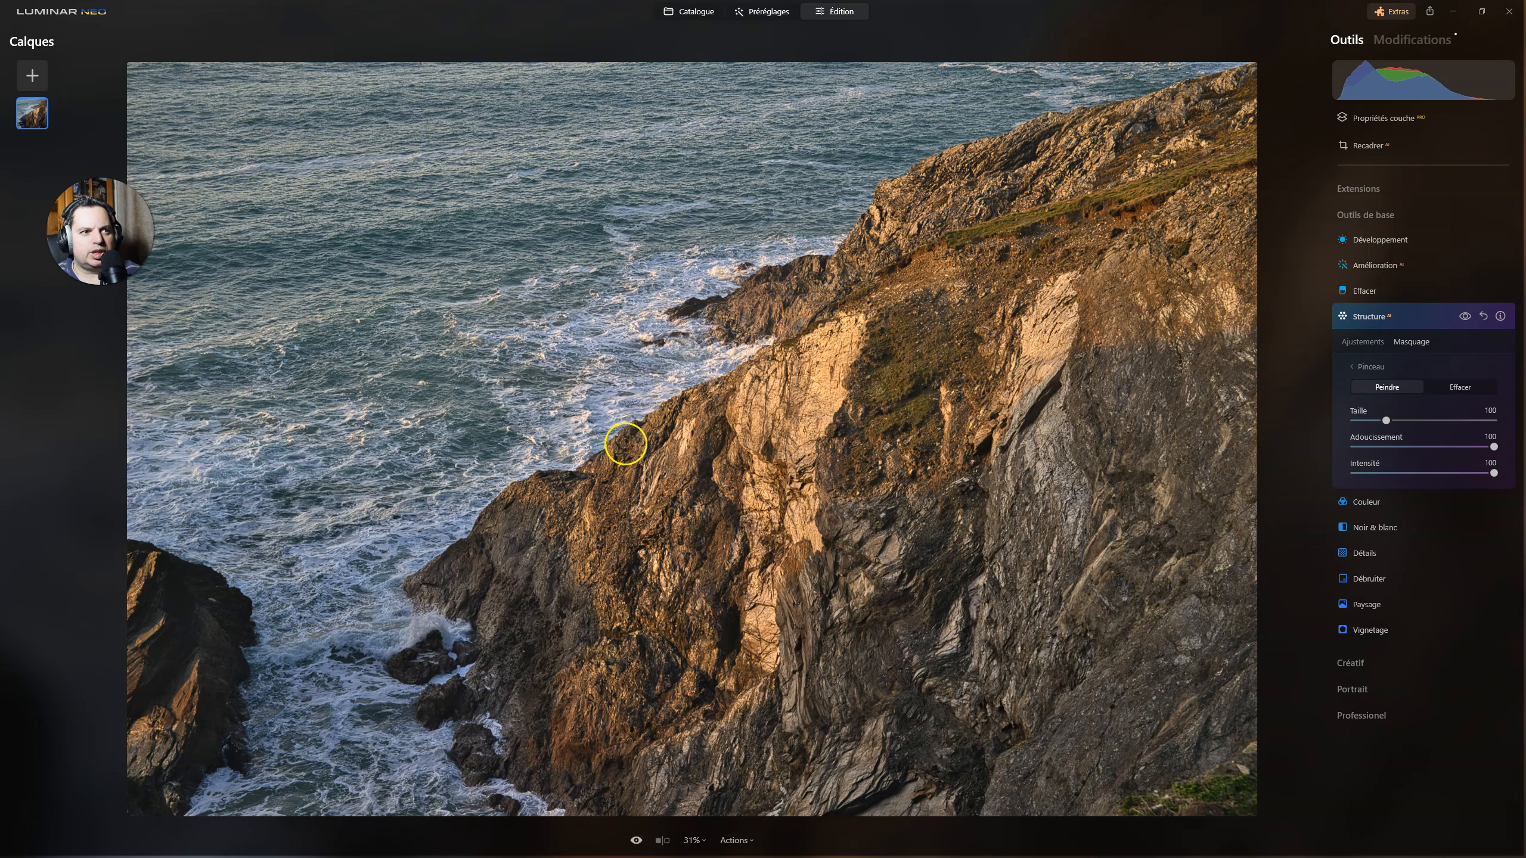
mouse_move(698, 443)
mouse_down()
mouse_move(650, 503)
mouse_move(679, 565)
mouse_up()
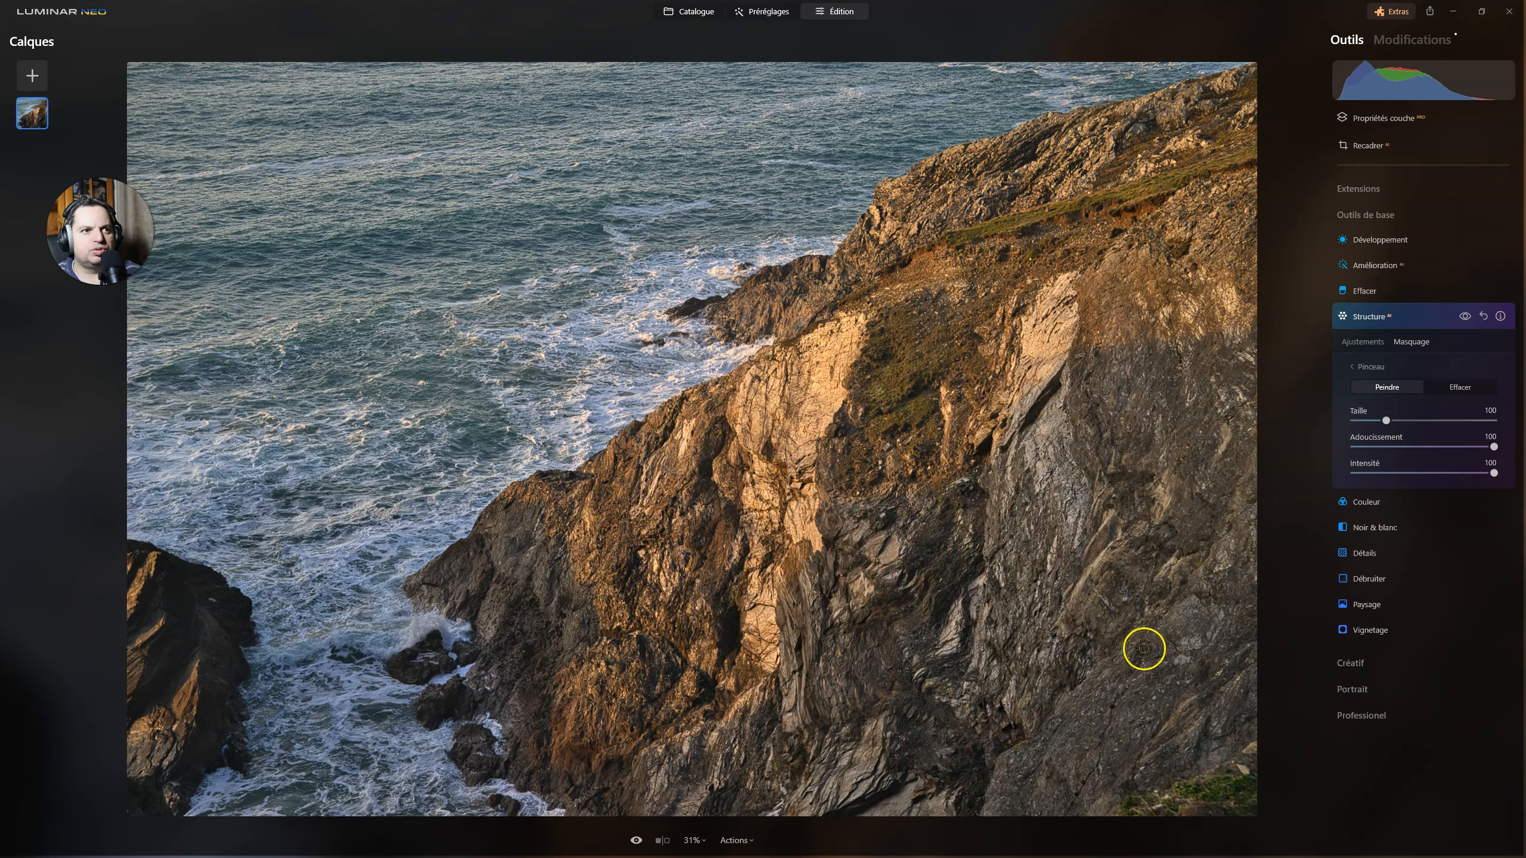
Set the brushed Structure effect's Quantité to 54 and compare the cliff with and without it.
click(1464, 317)
click(1464, 316)
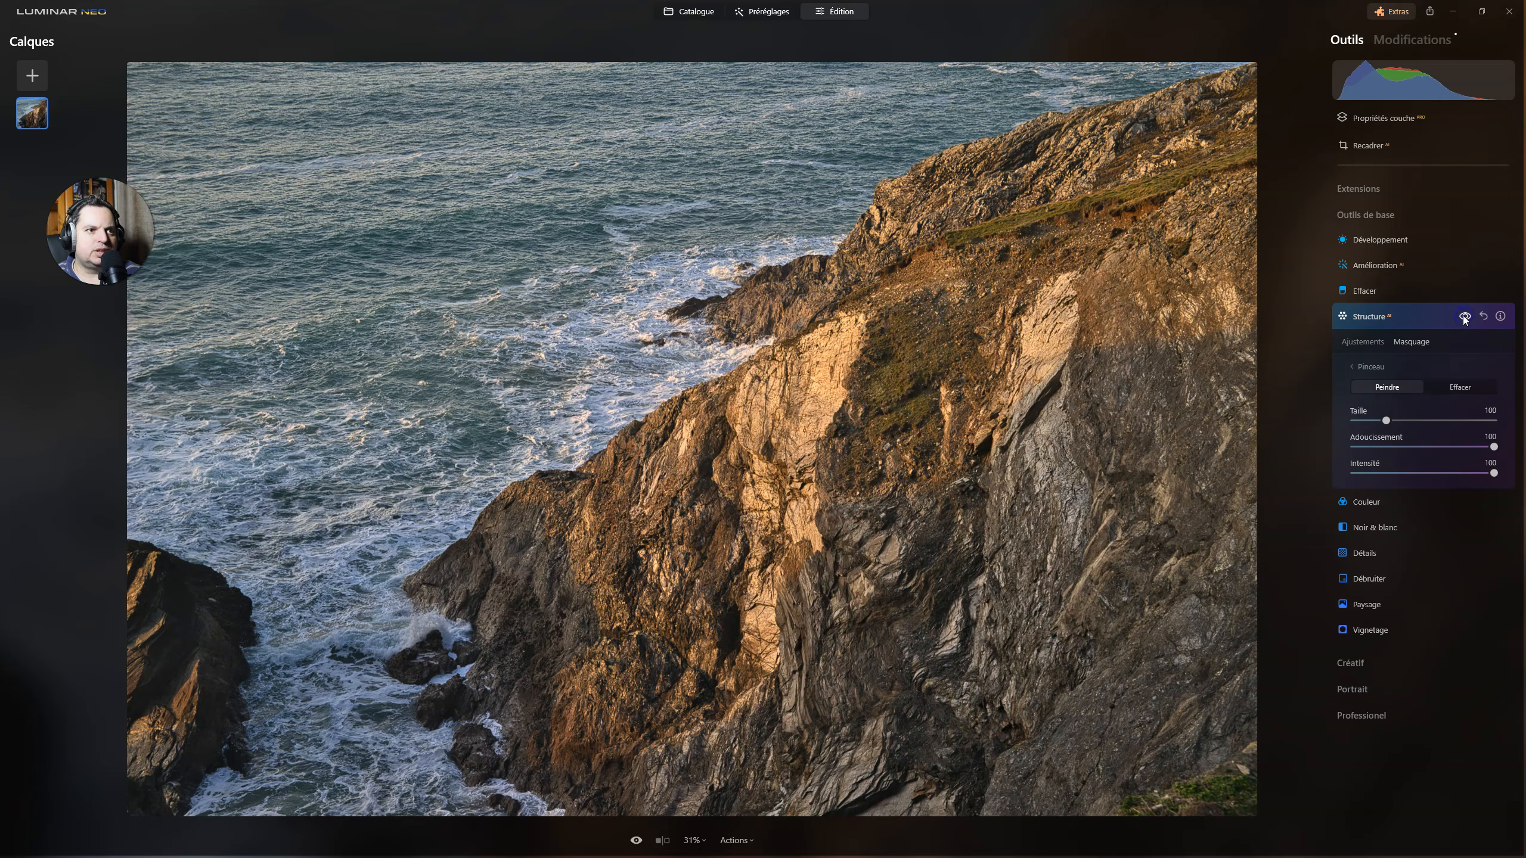
click(1361, 342)
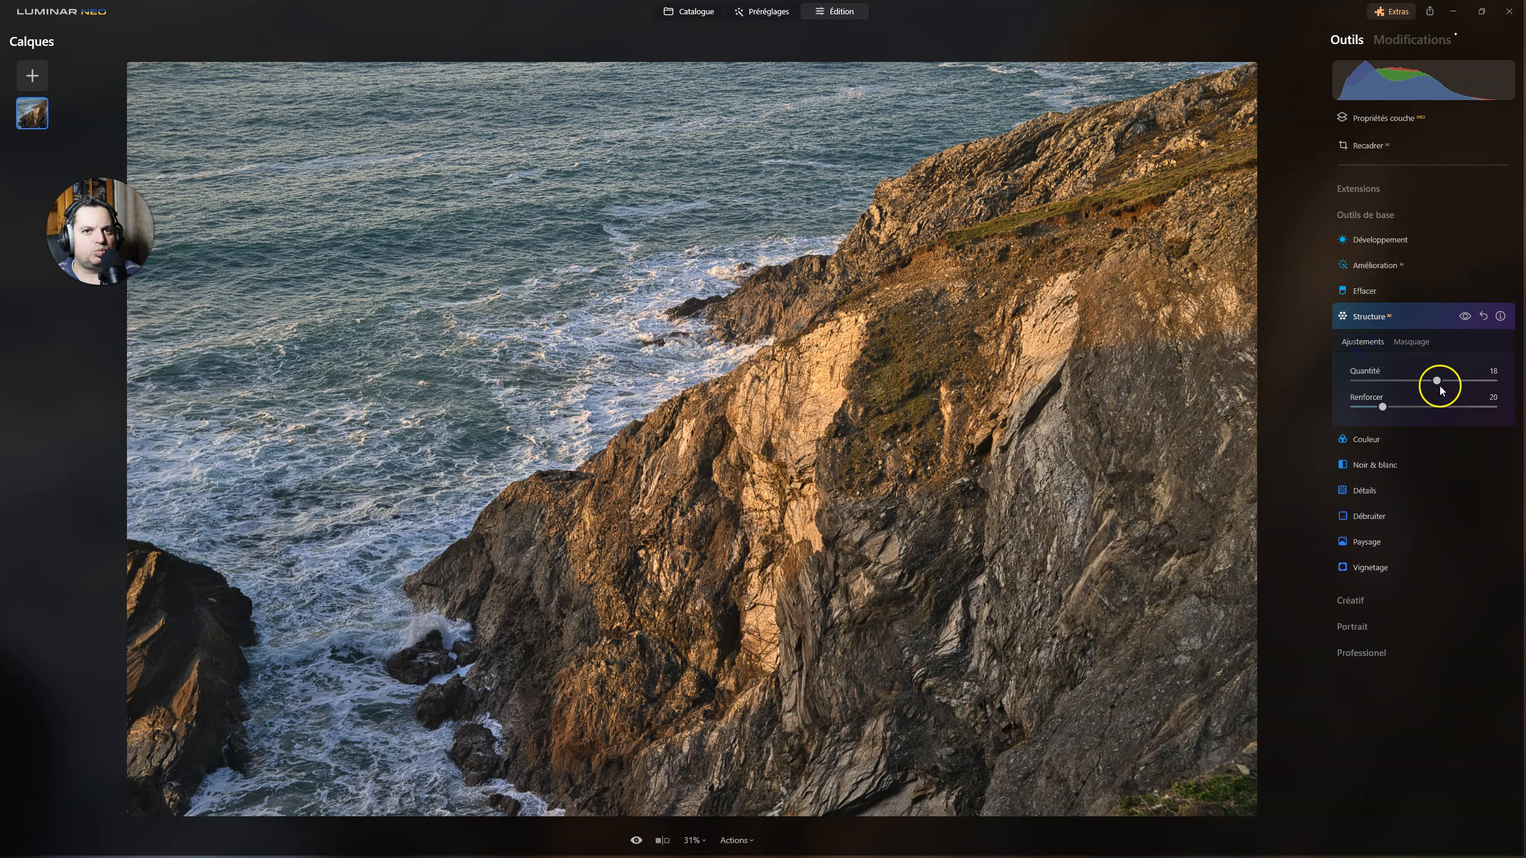
drag(1438, 383, 1462, 380)
click(1464, 315)
click(1464, 316)
click(1465, 315)
click(1464, 315)
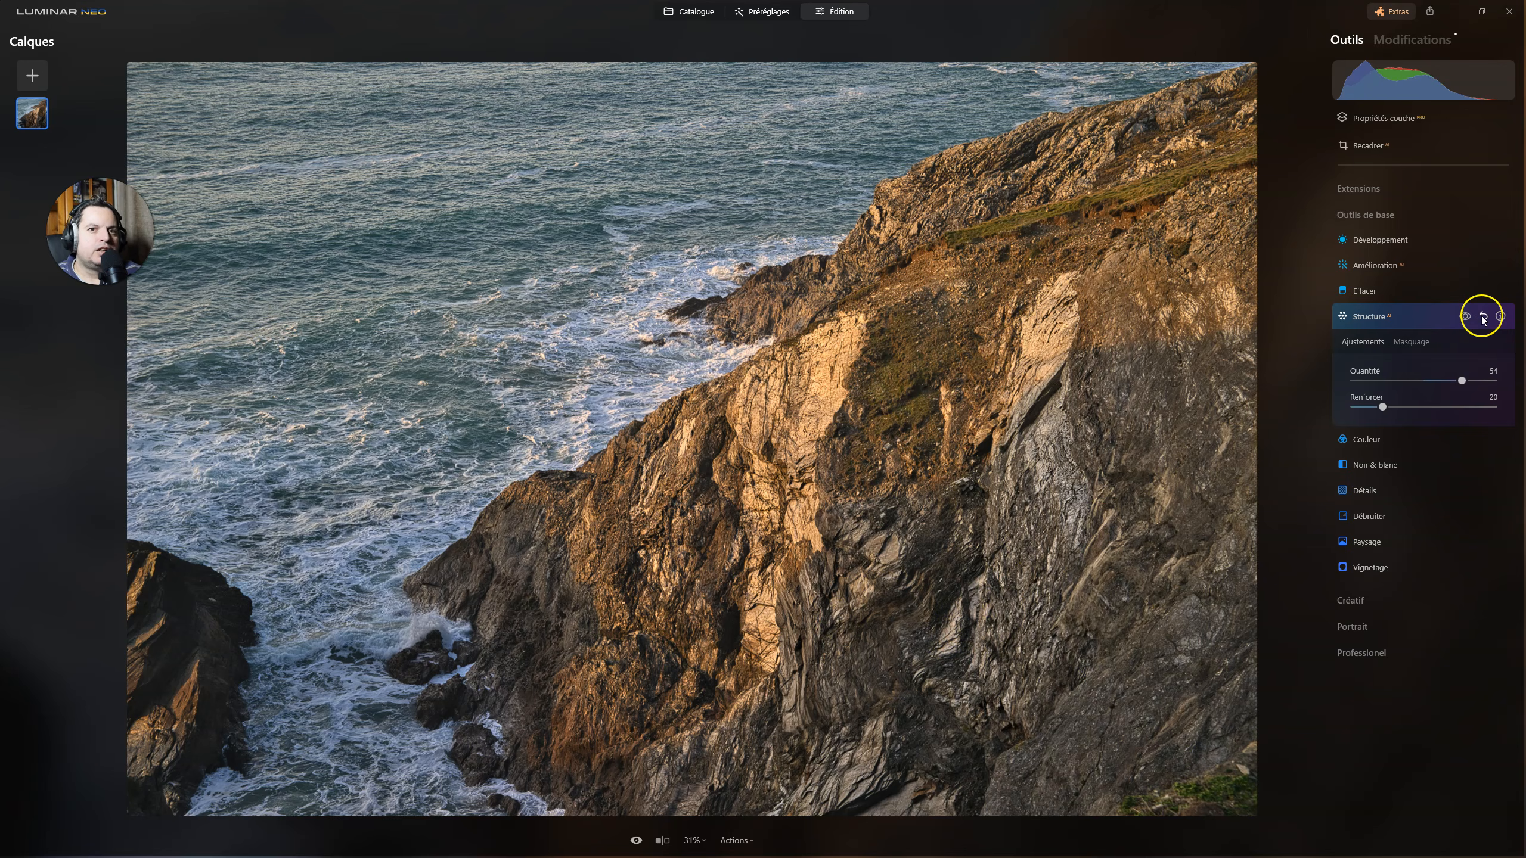
Reset the Structure tool and restrict it to the Montagnes area with the AI mask.
click(1413, 342)
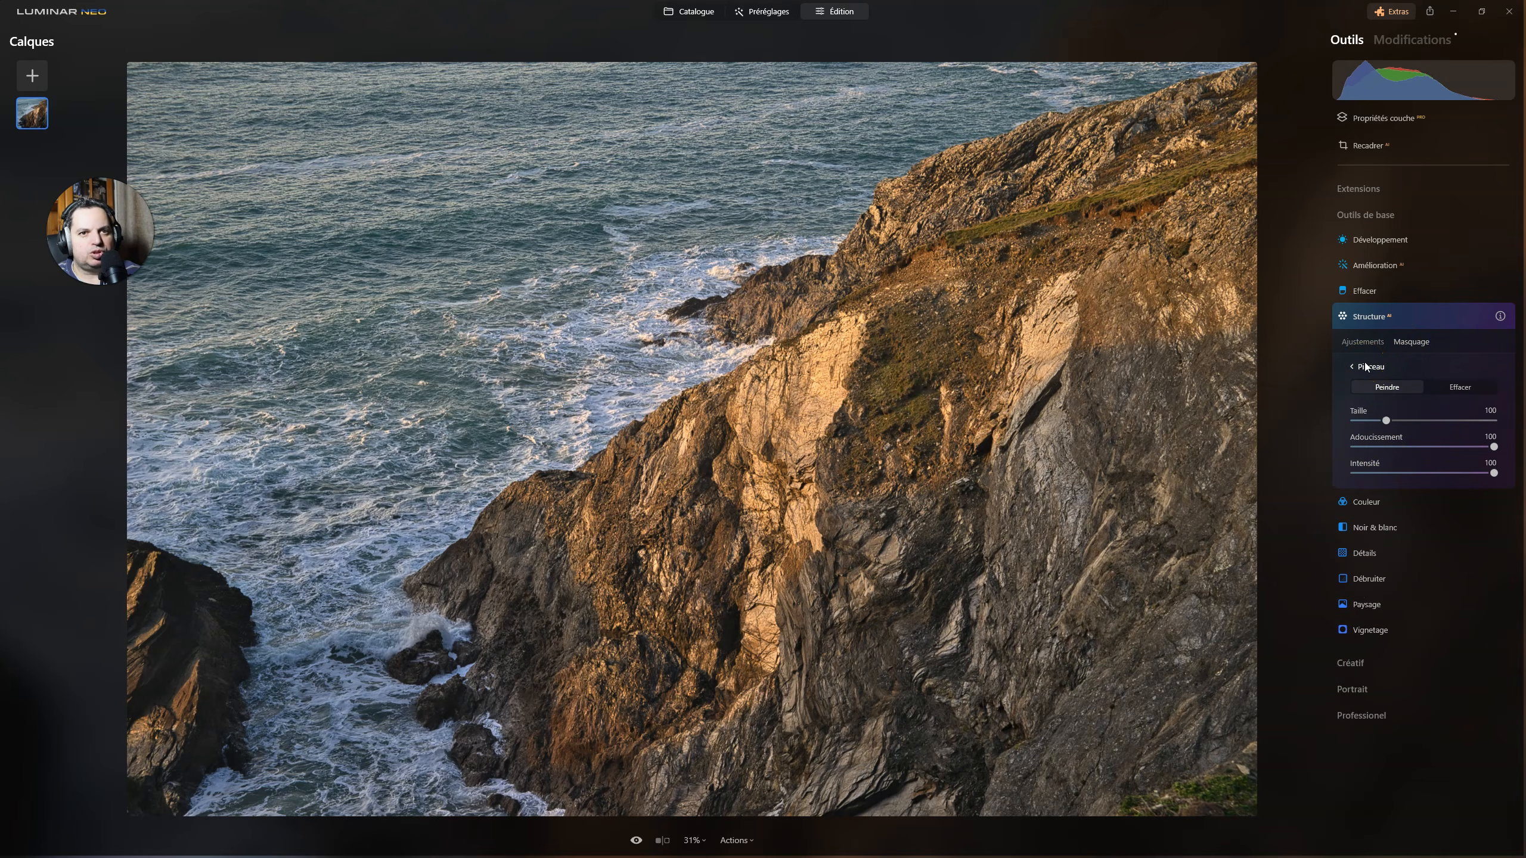
click(1366, 364)
click(1381, 384)
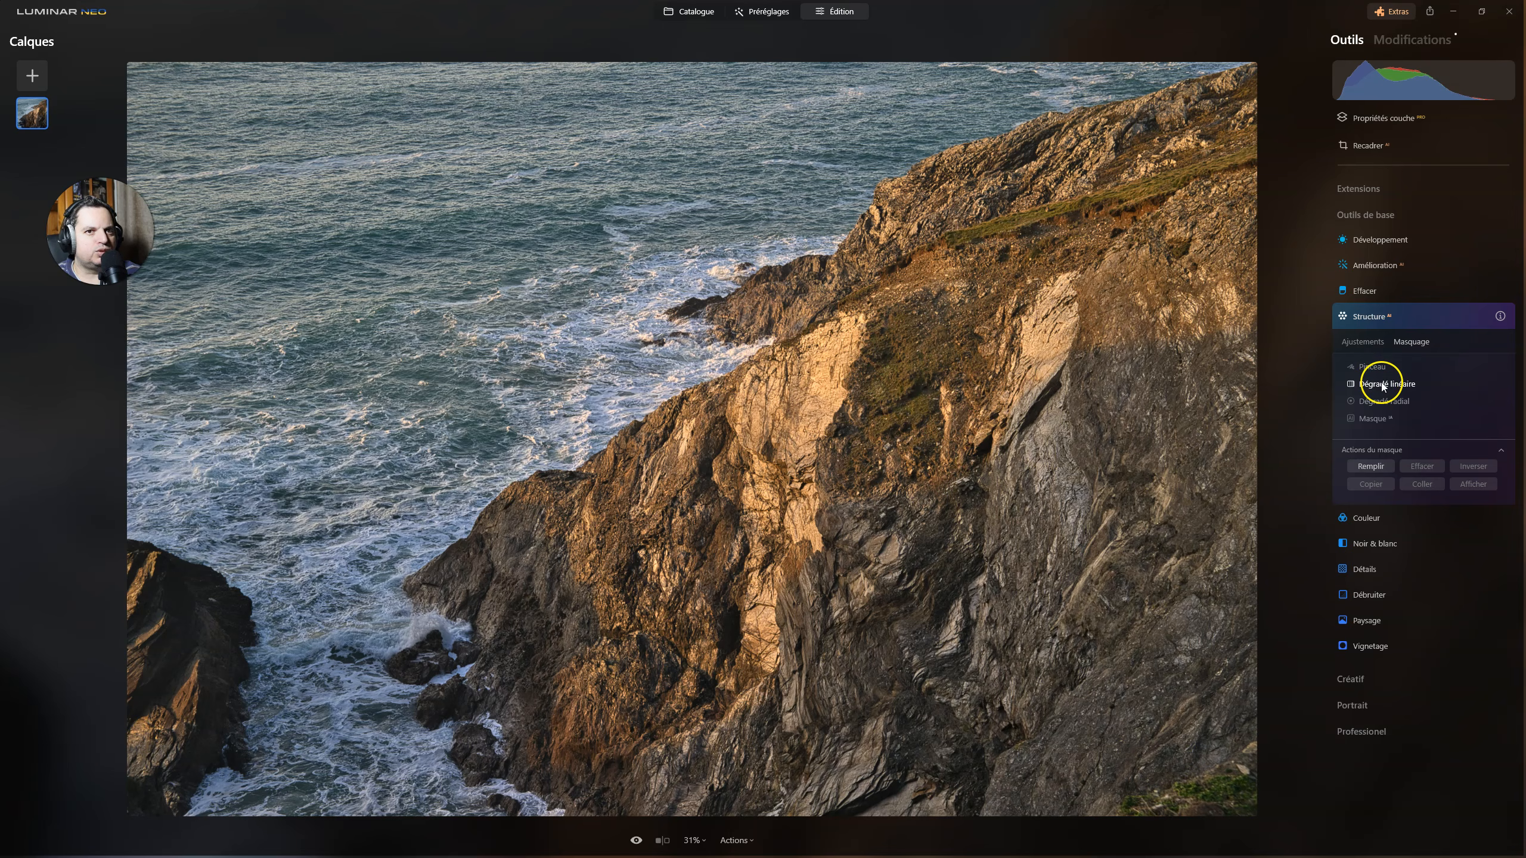
click(1384, 424)
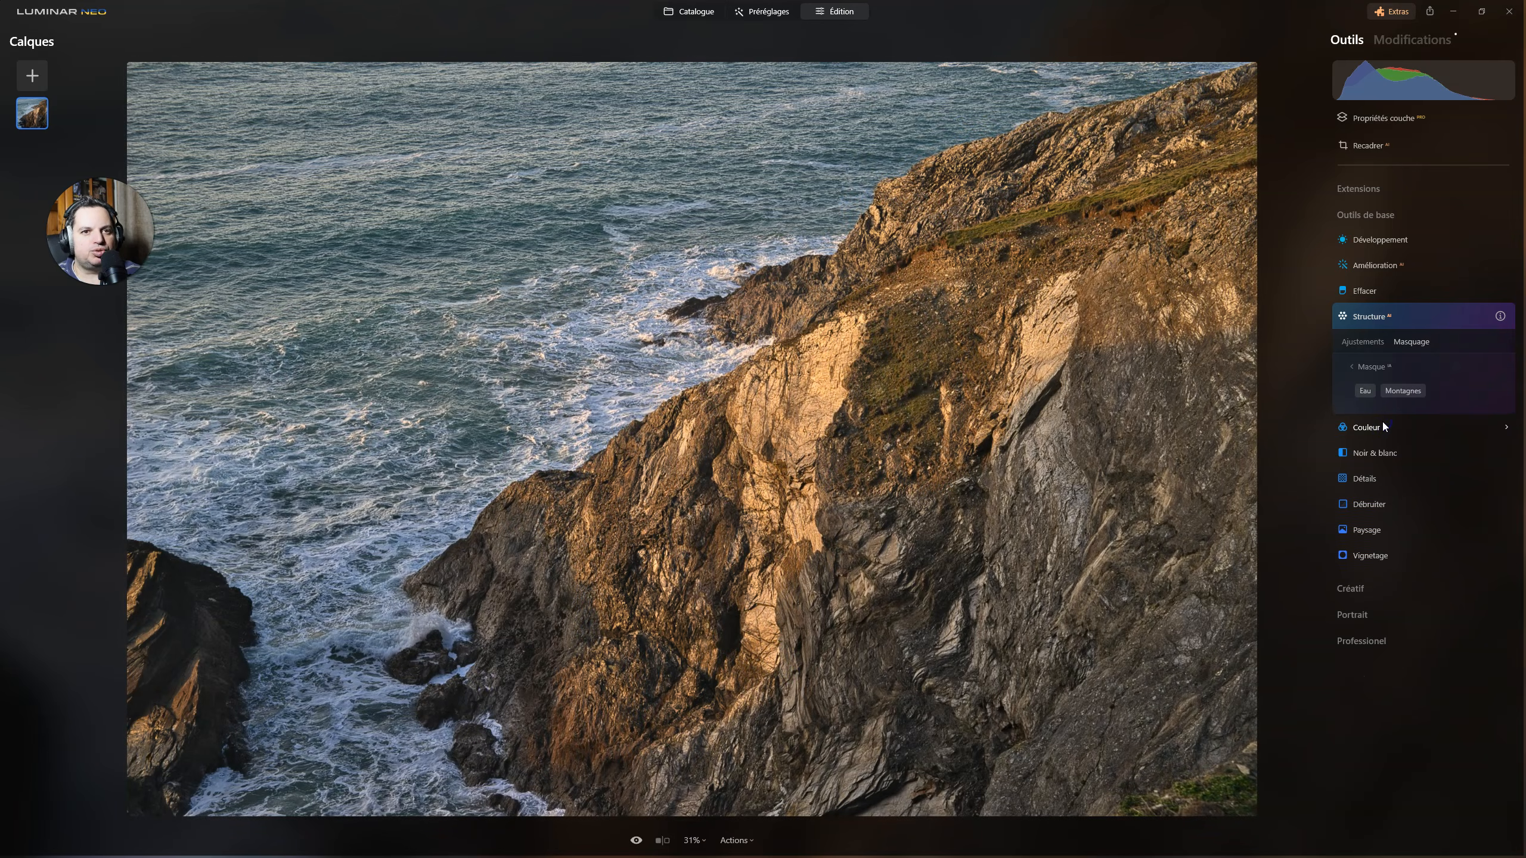
click(1366, 391)
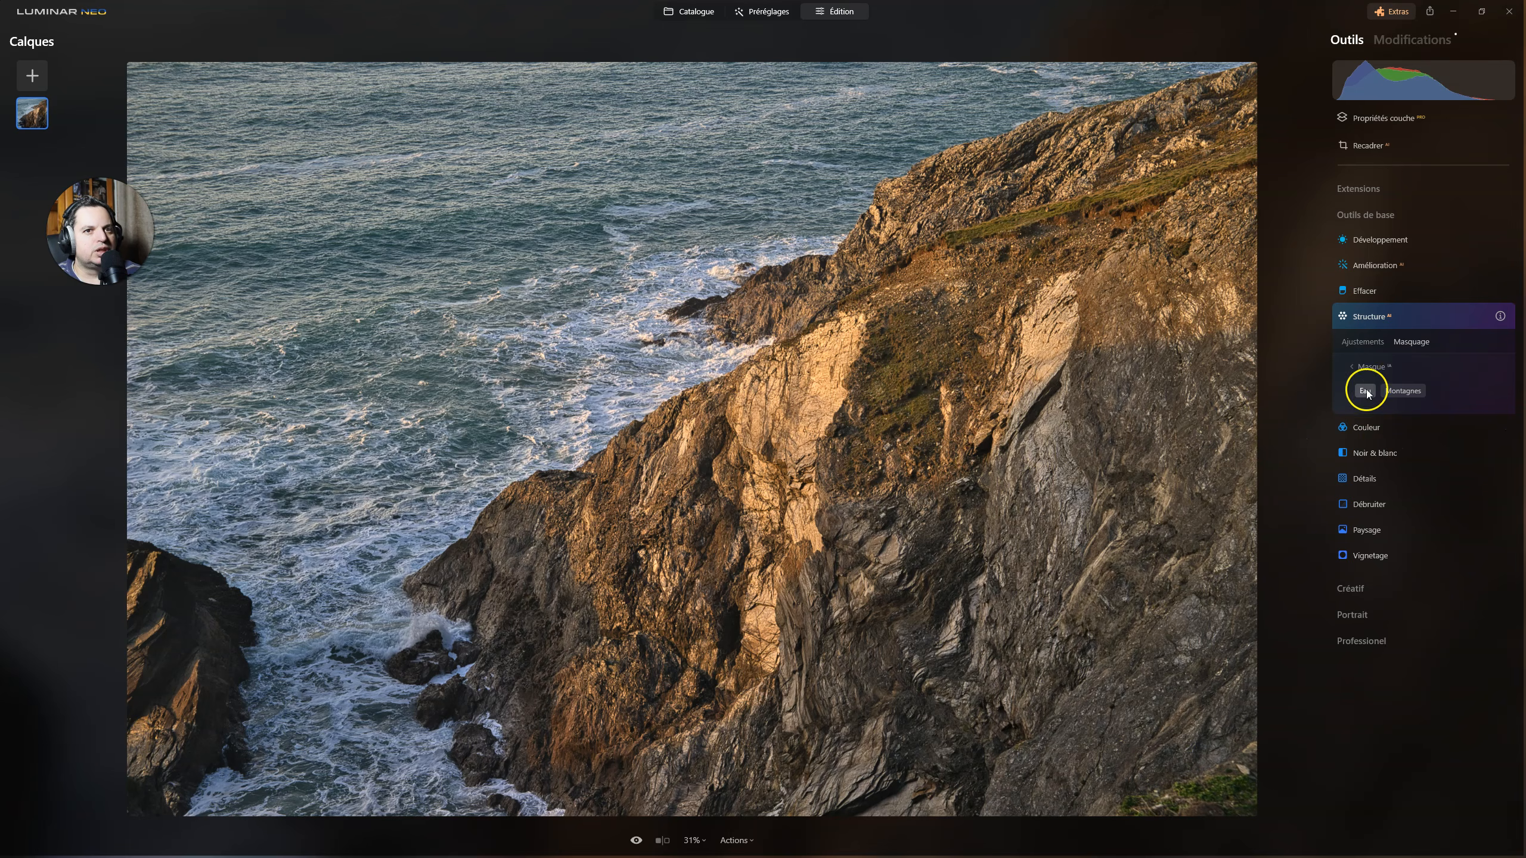
click(1404, 390)
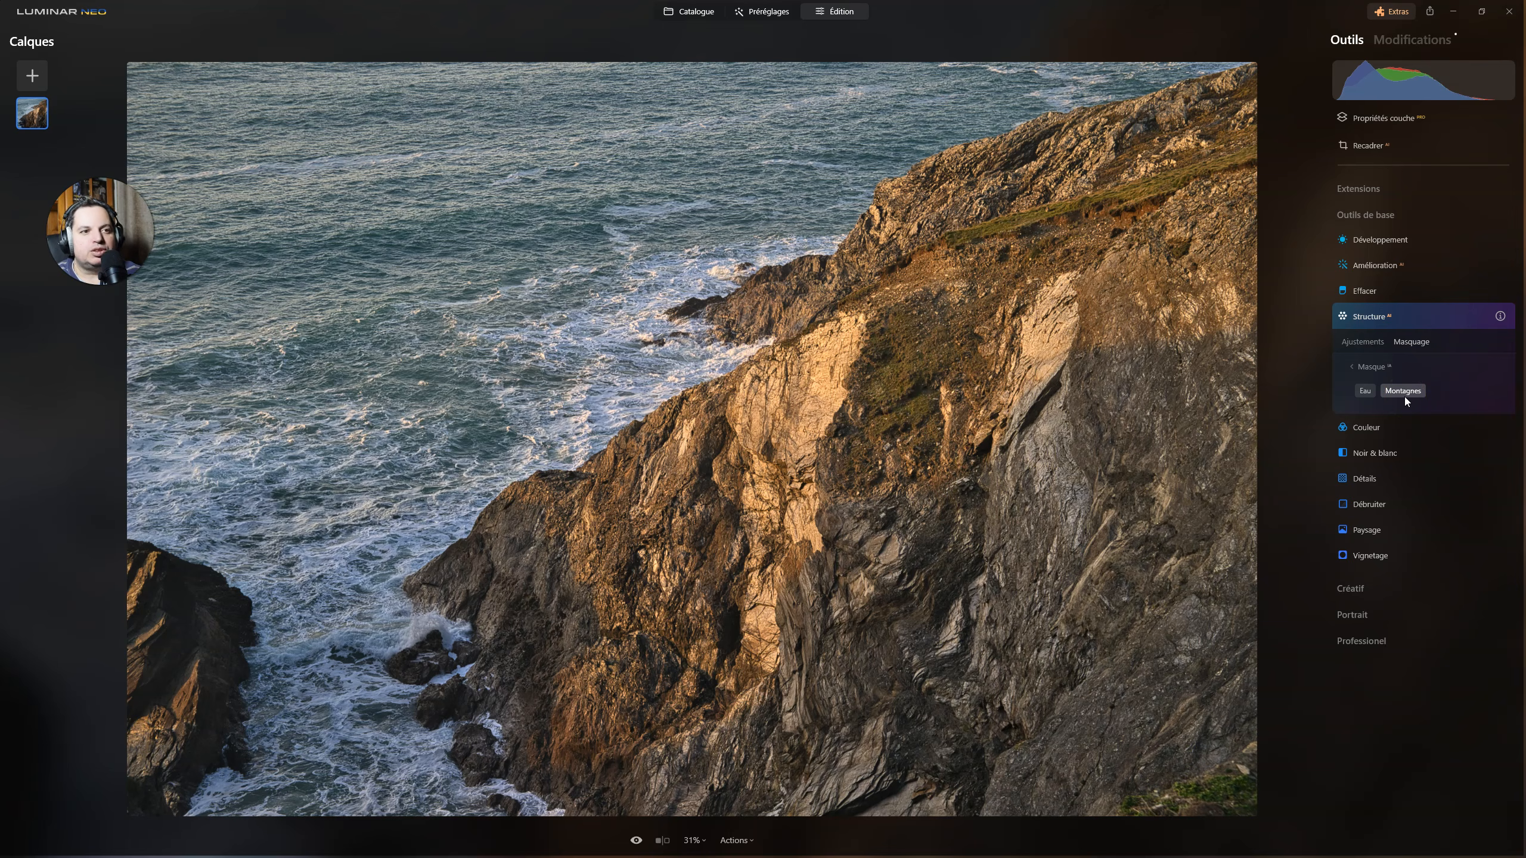
click(1405, 395)
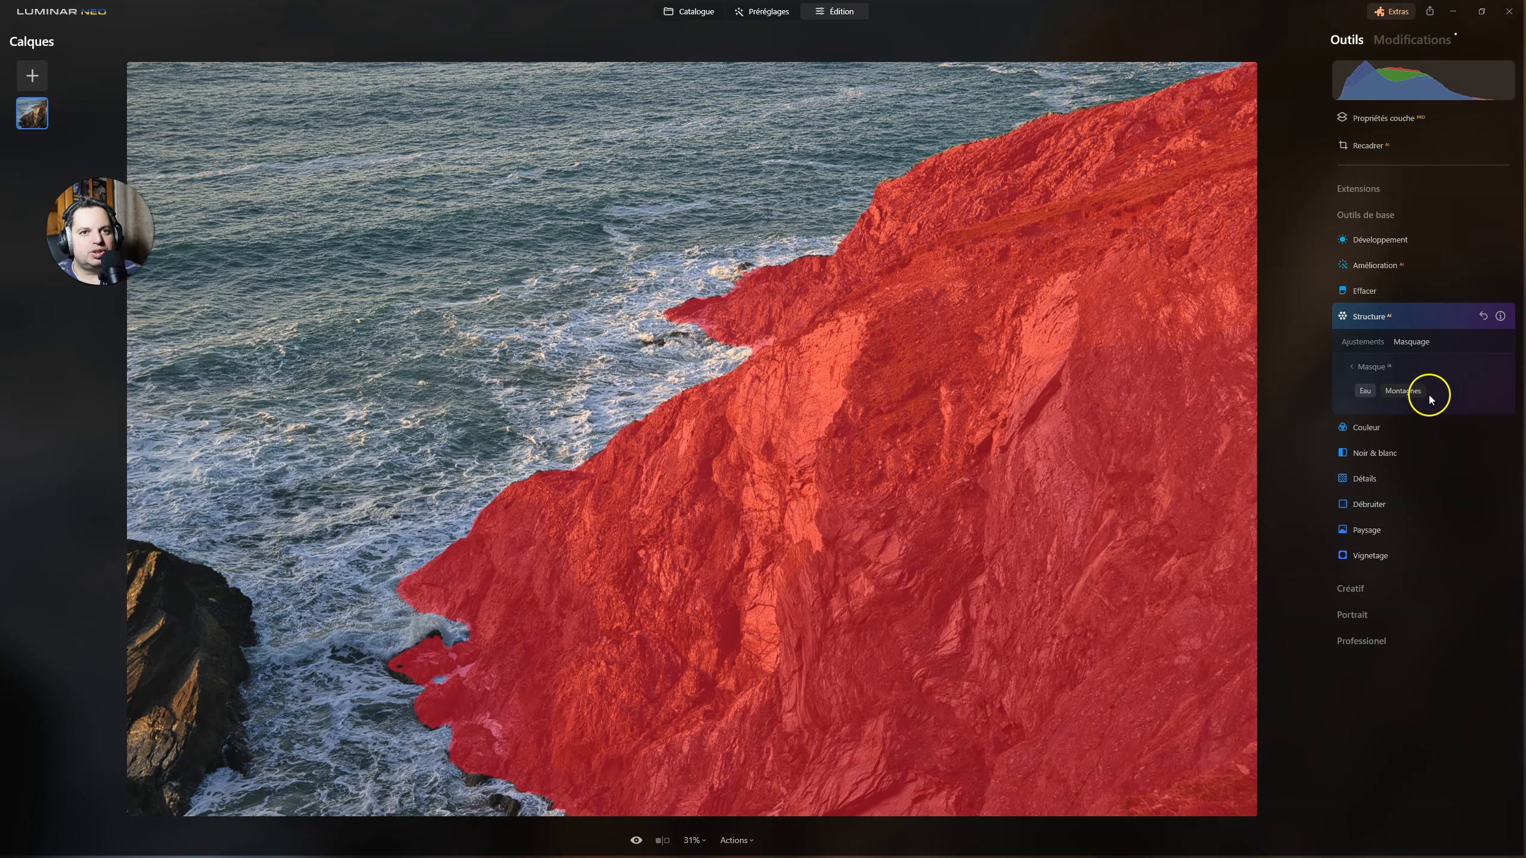
Switch the Structure AI mask to Eau and invert it to cover the cliff and the separate rock.
click(1366, 391)
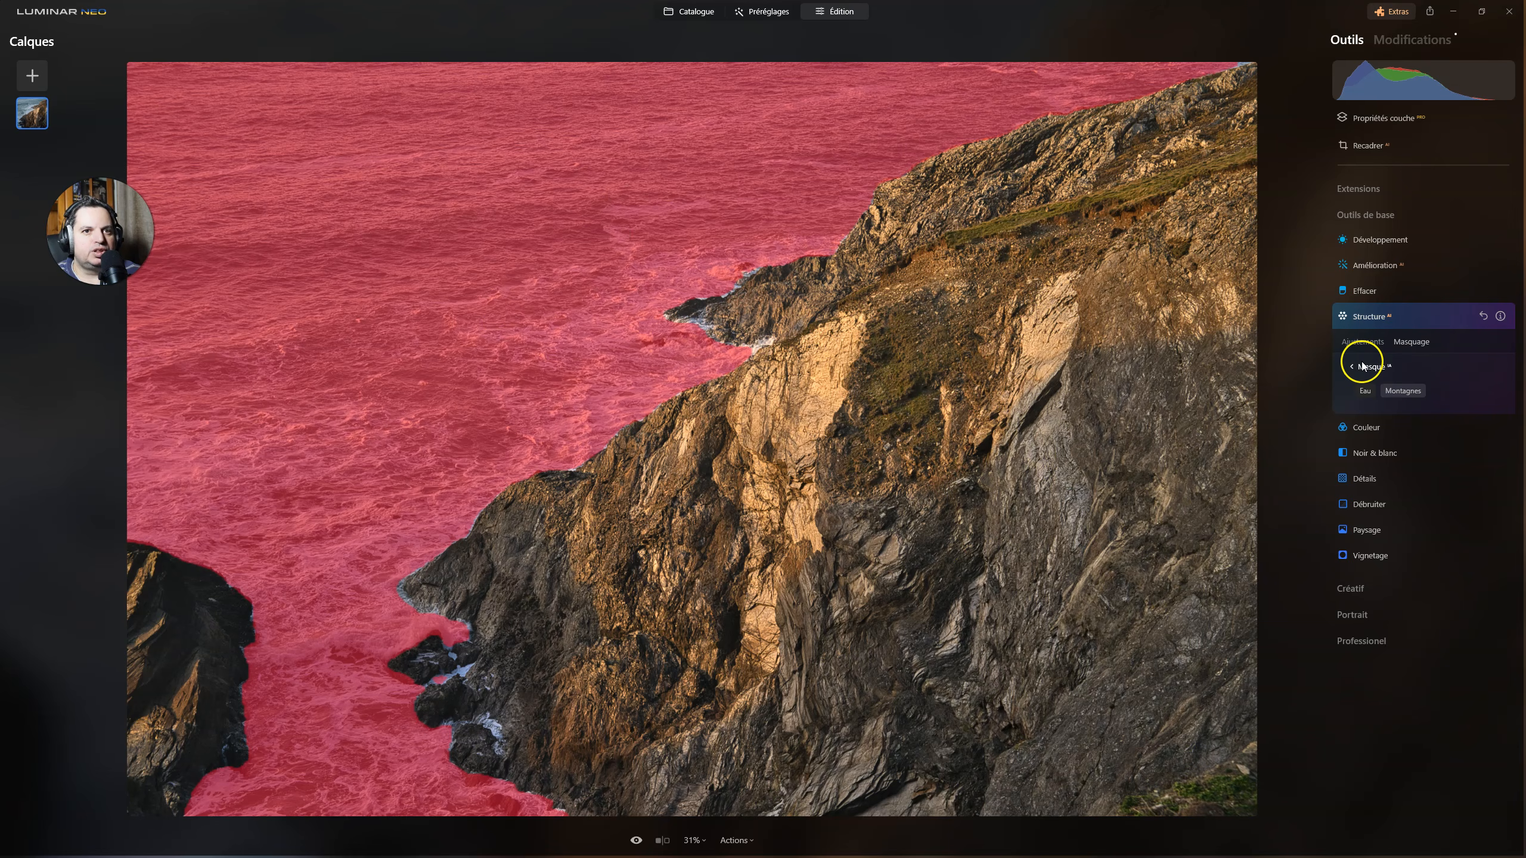
click(1361, 366)
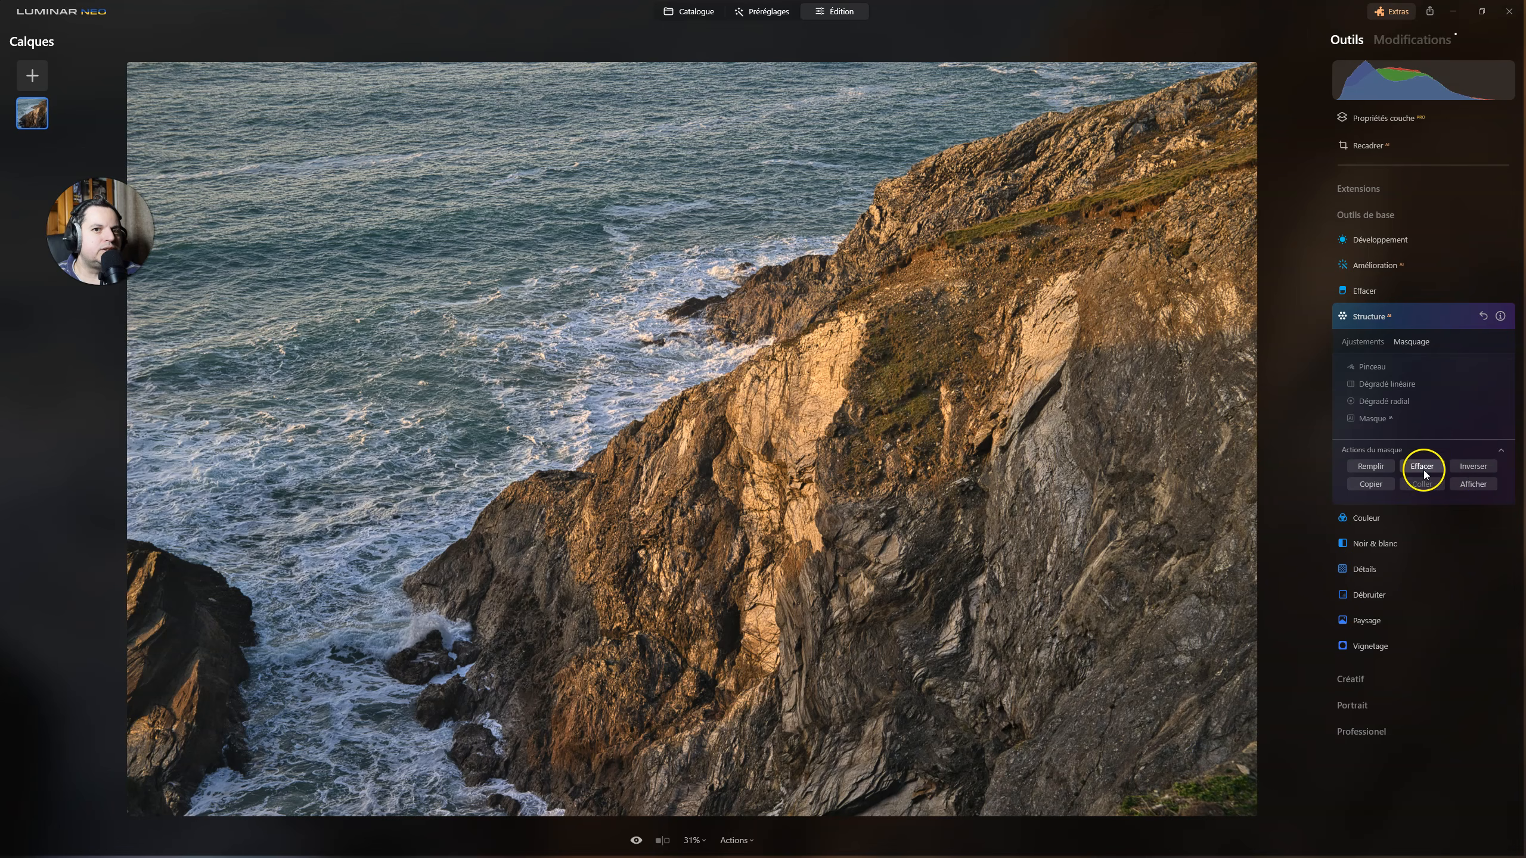
click(1501, 451)
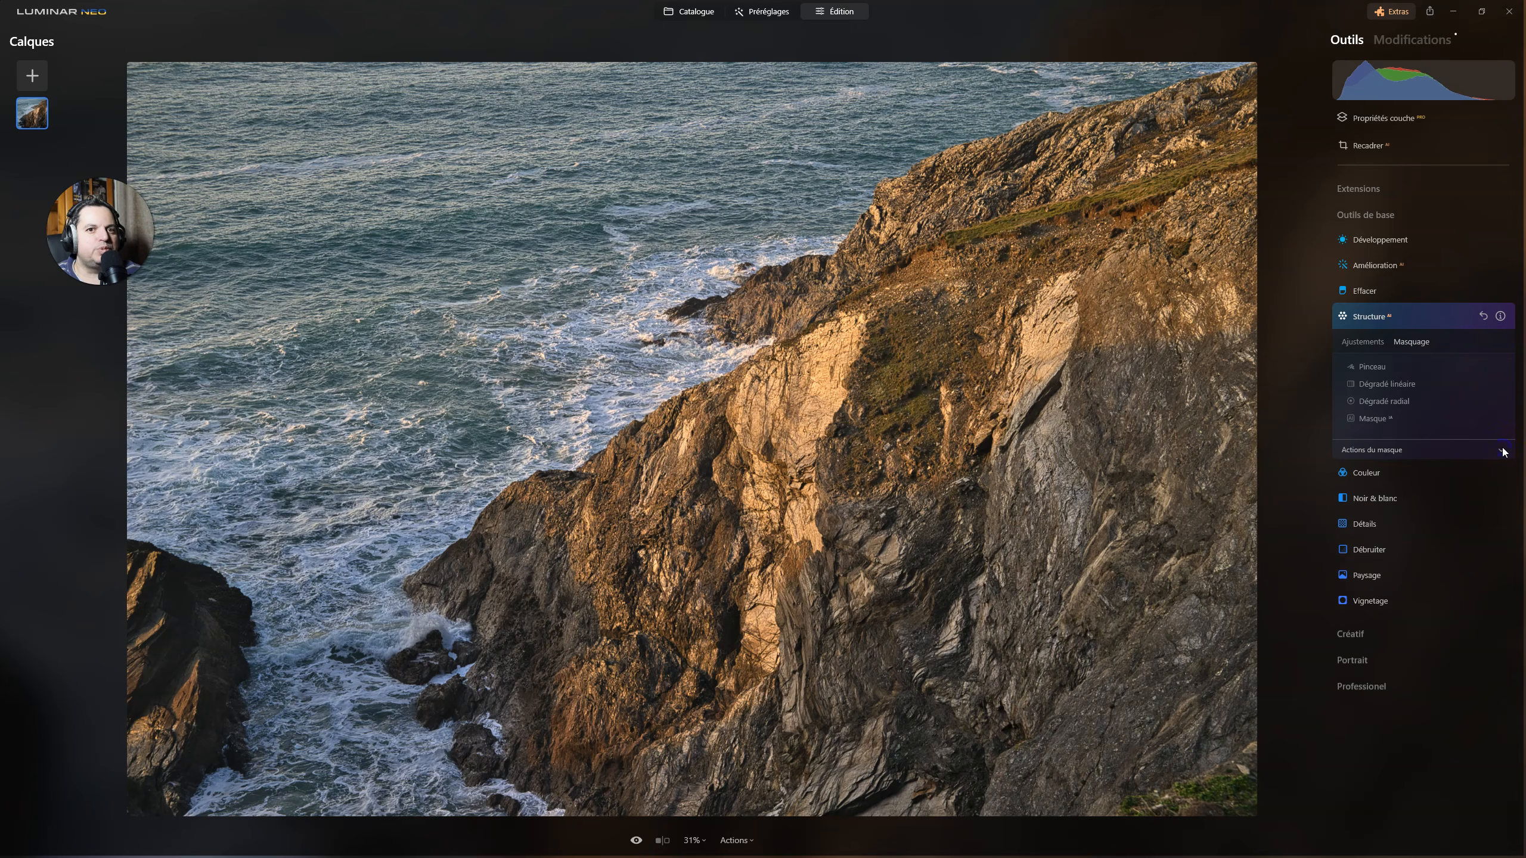
click(1502, 452)
click(1476, 485)
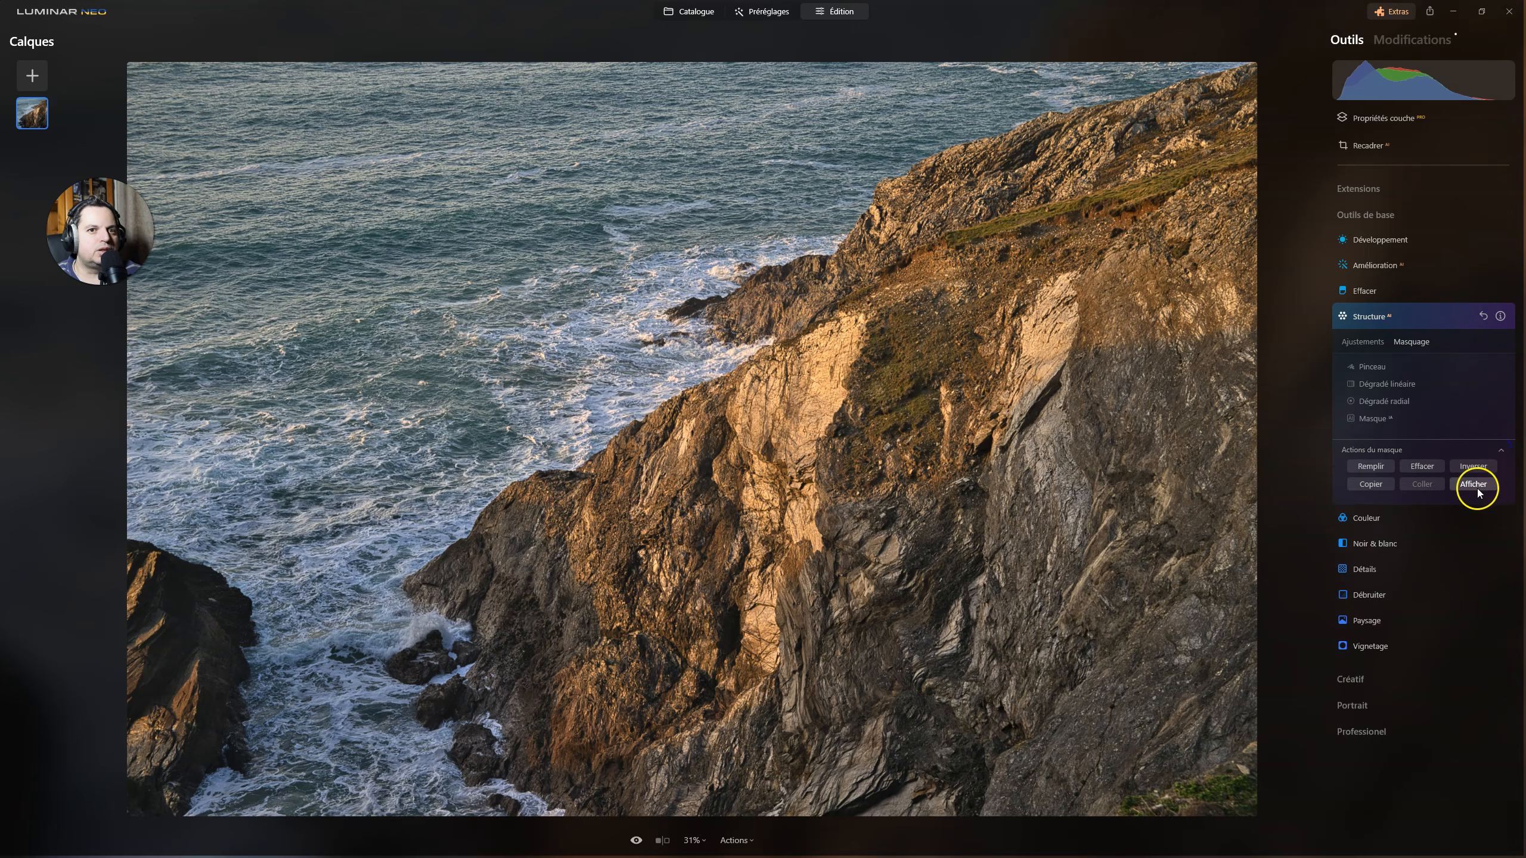
click(1476, 485)
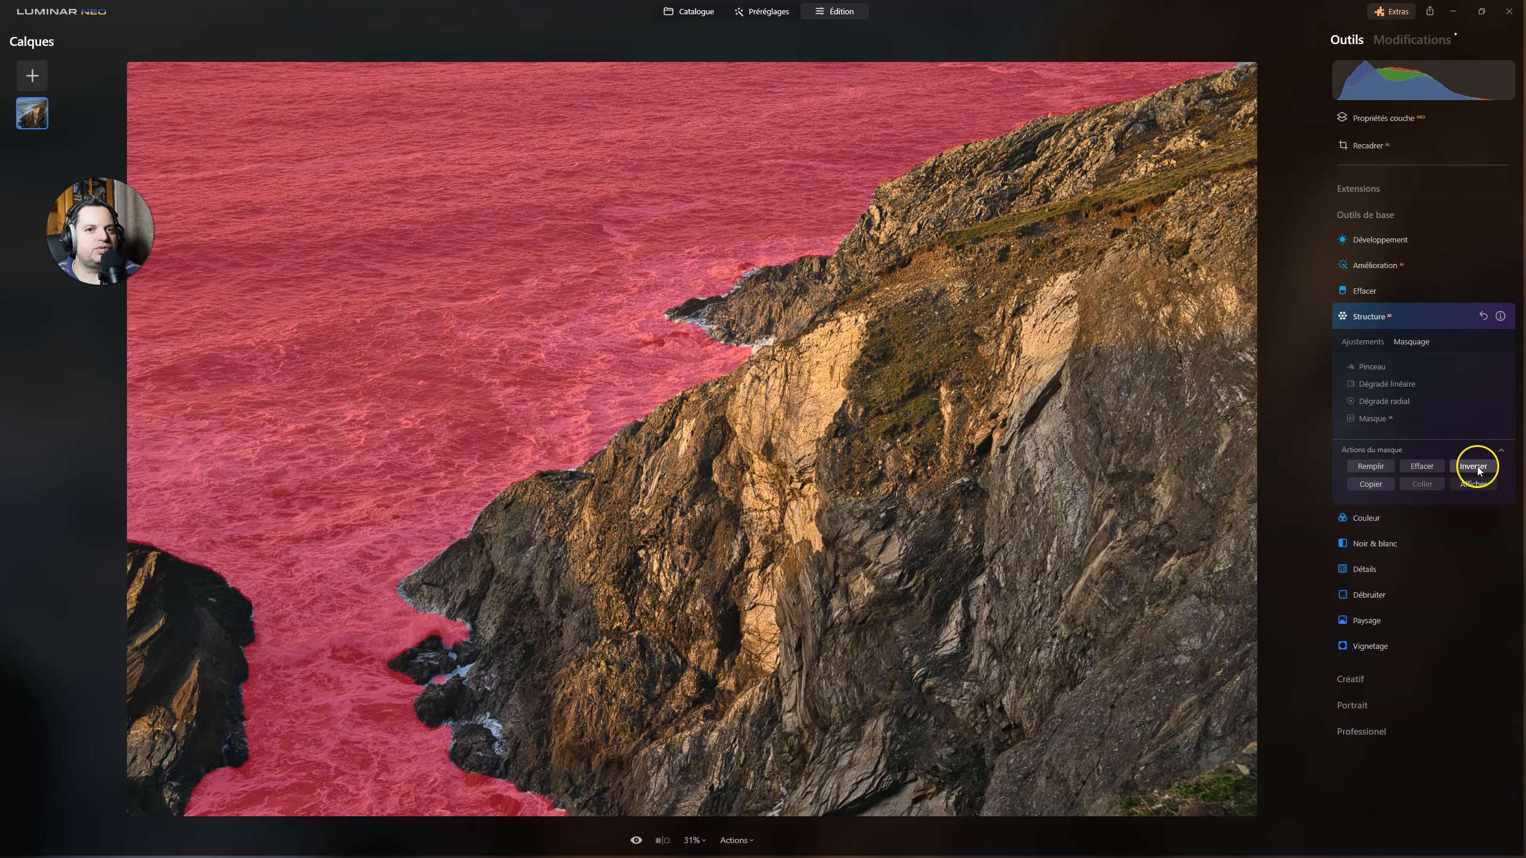
click(1477, 468)
Check the inverted mask's coverage with its overlay and raise the Structure Quantité on the masked rocks.
click(1472, 485)
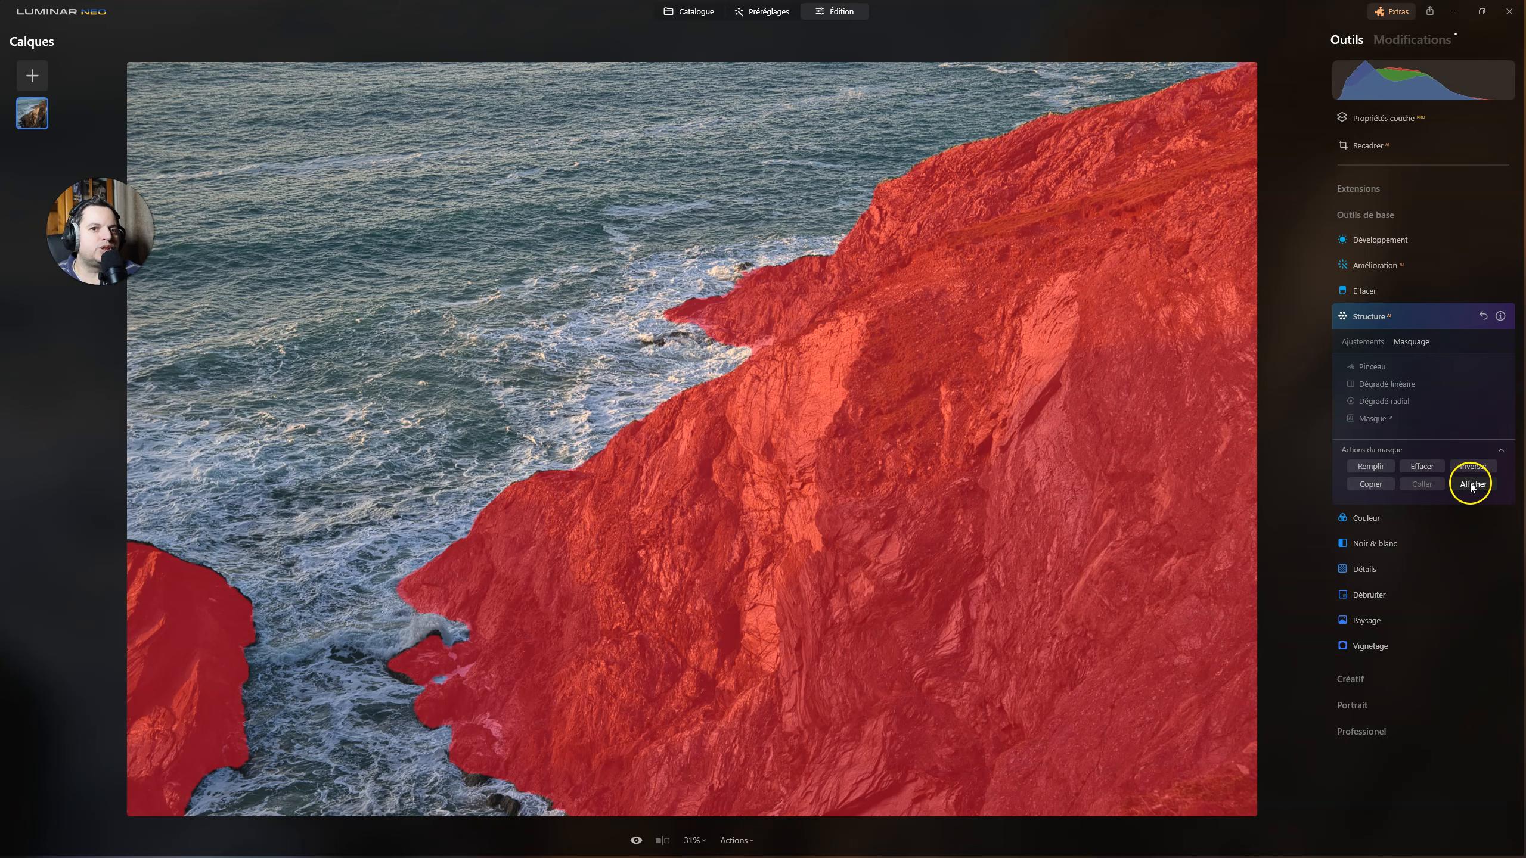
click(1471, 485)
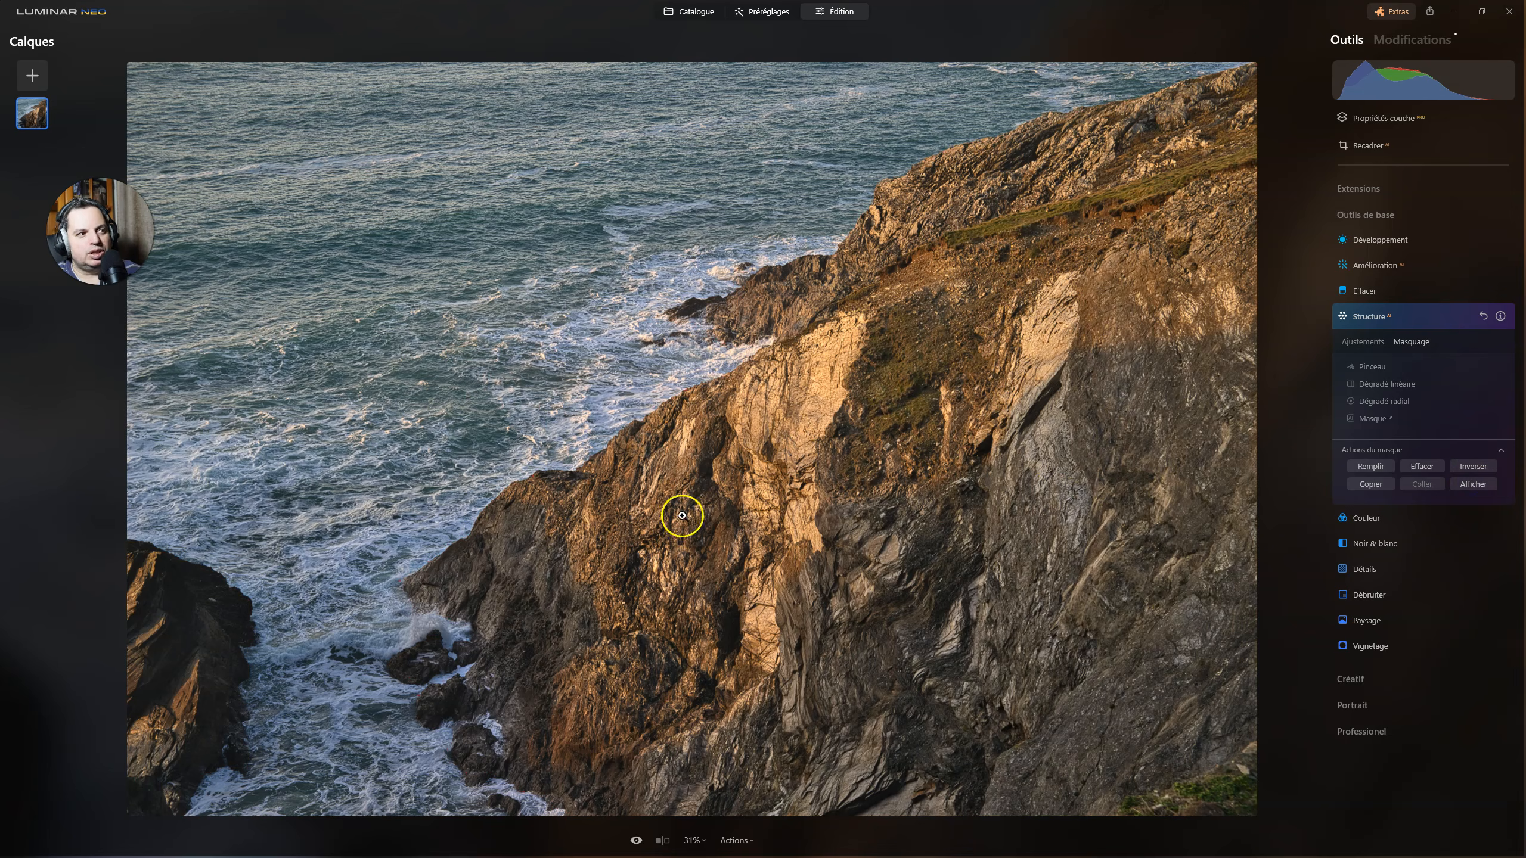
click(1471, 484)
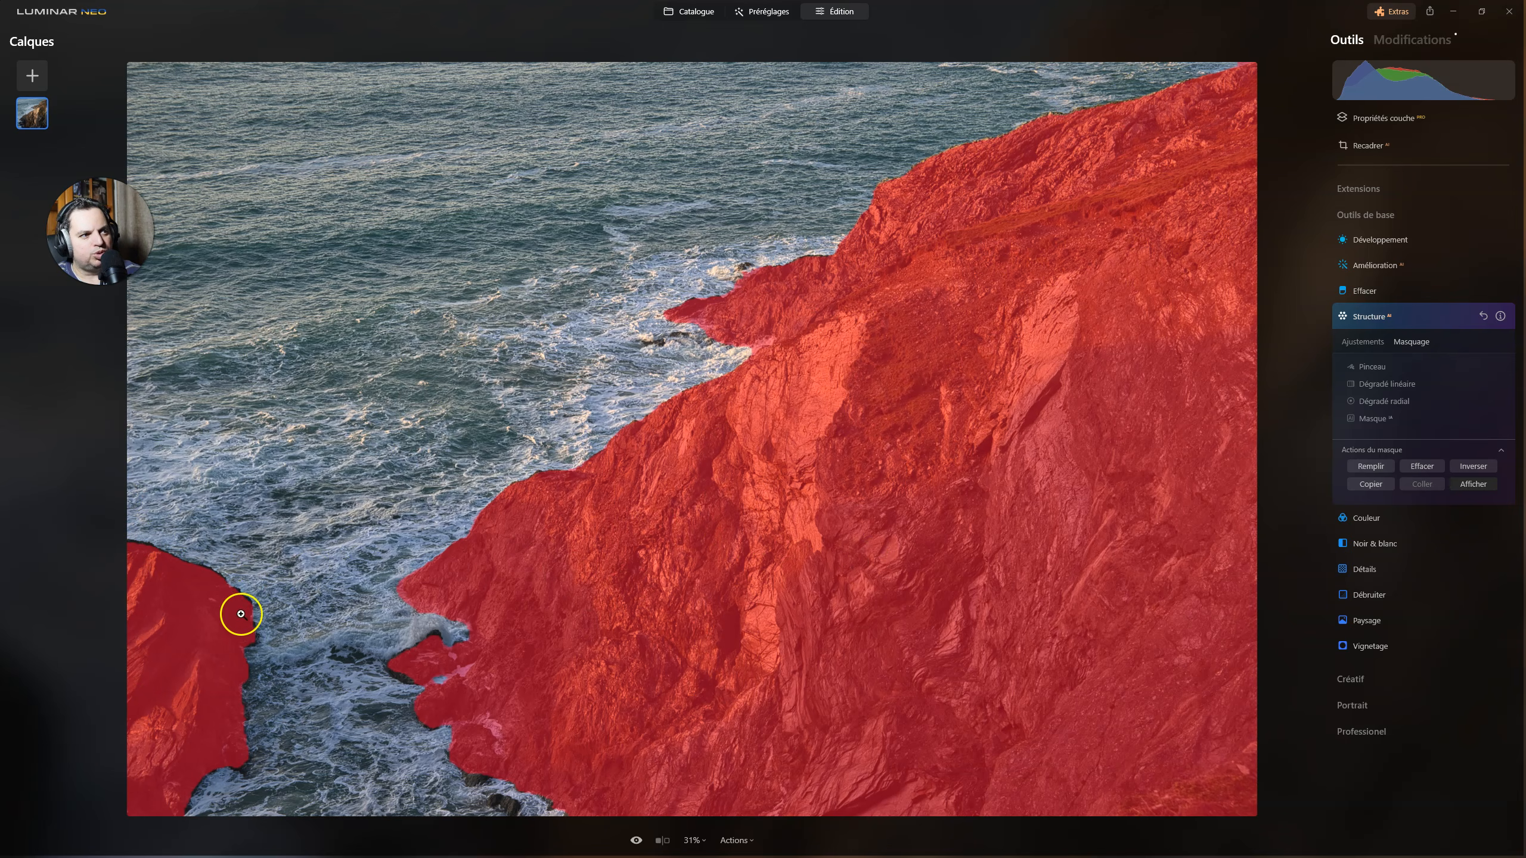
click(1473, 484)
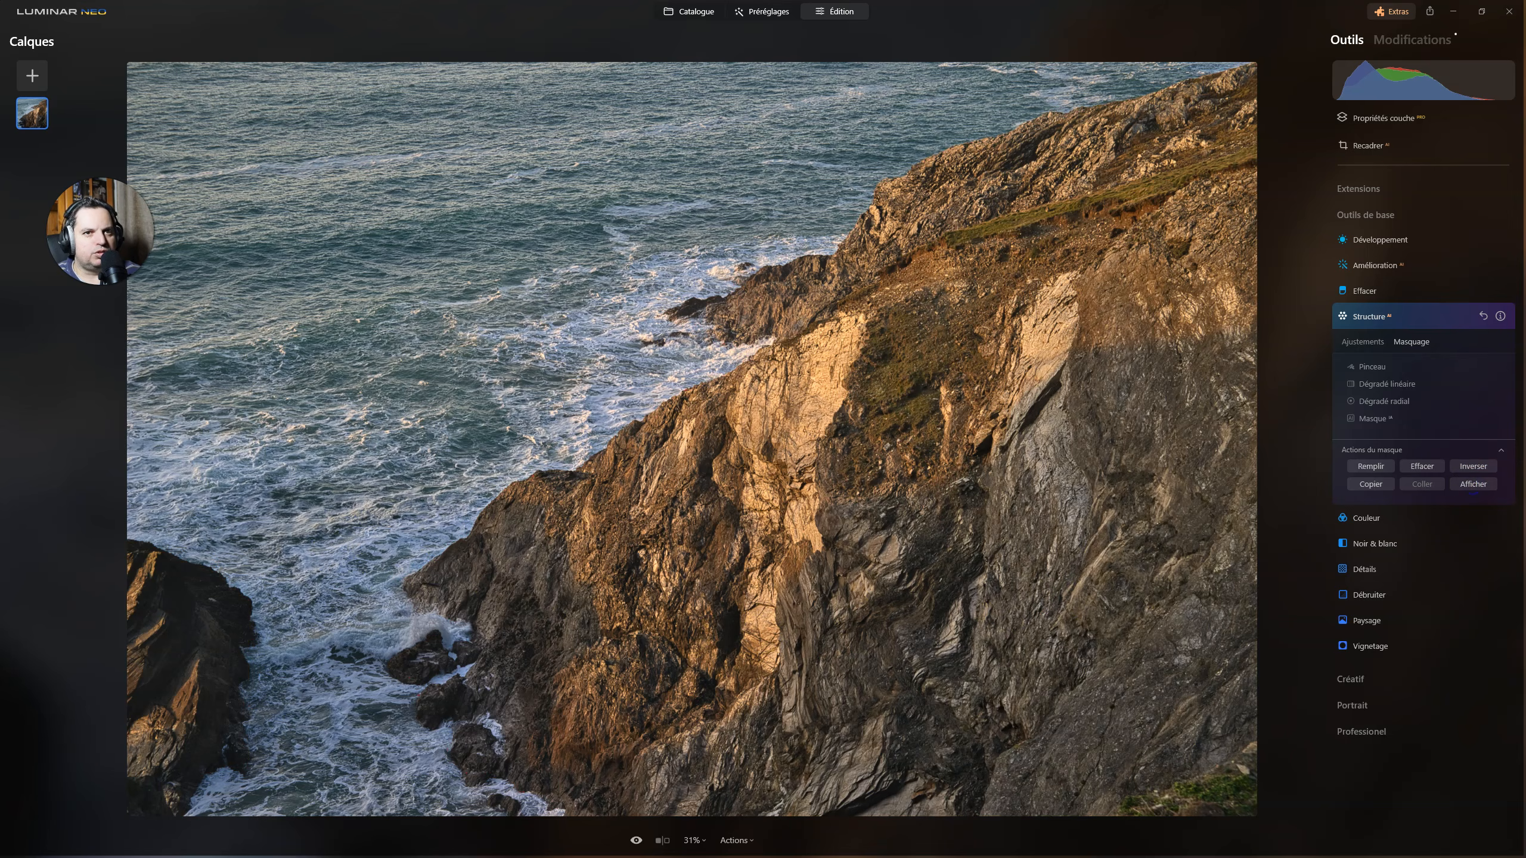
click(1363, 342)
drag(1426, 381, 1452, 382)
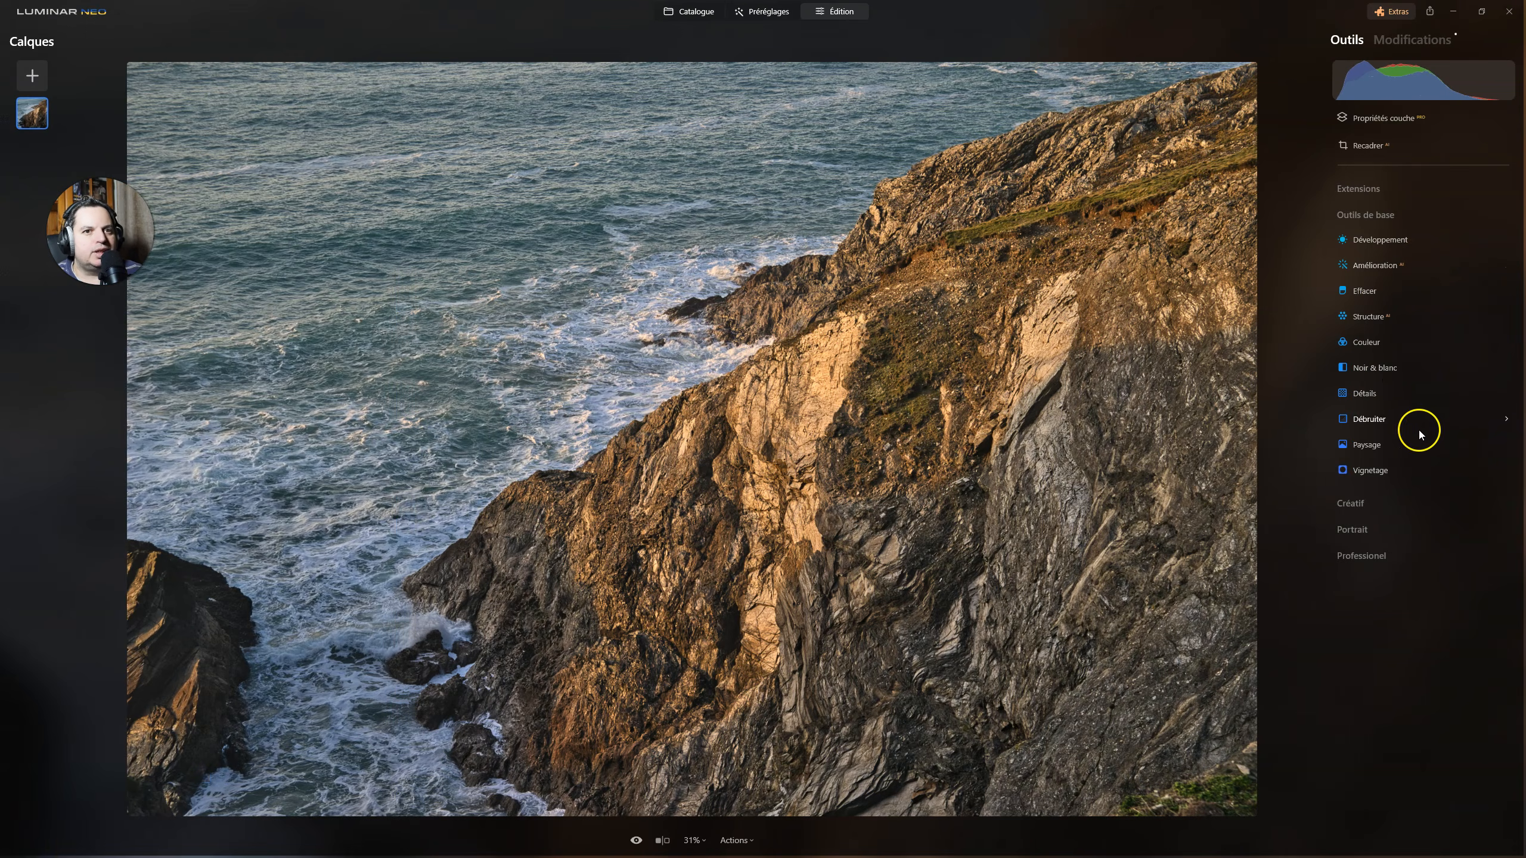
Open the Paysage tool and look through its masking options before returning to the adjustments.
click(1370, 444)
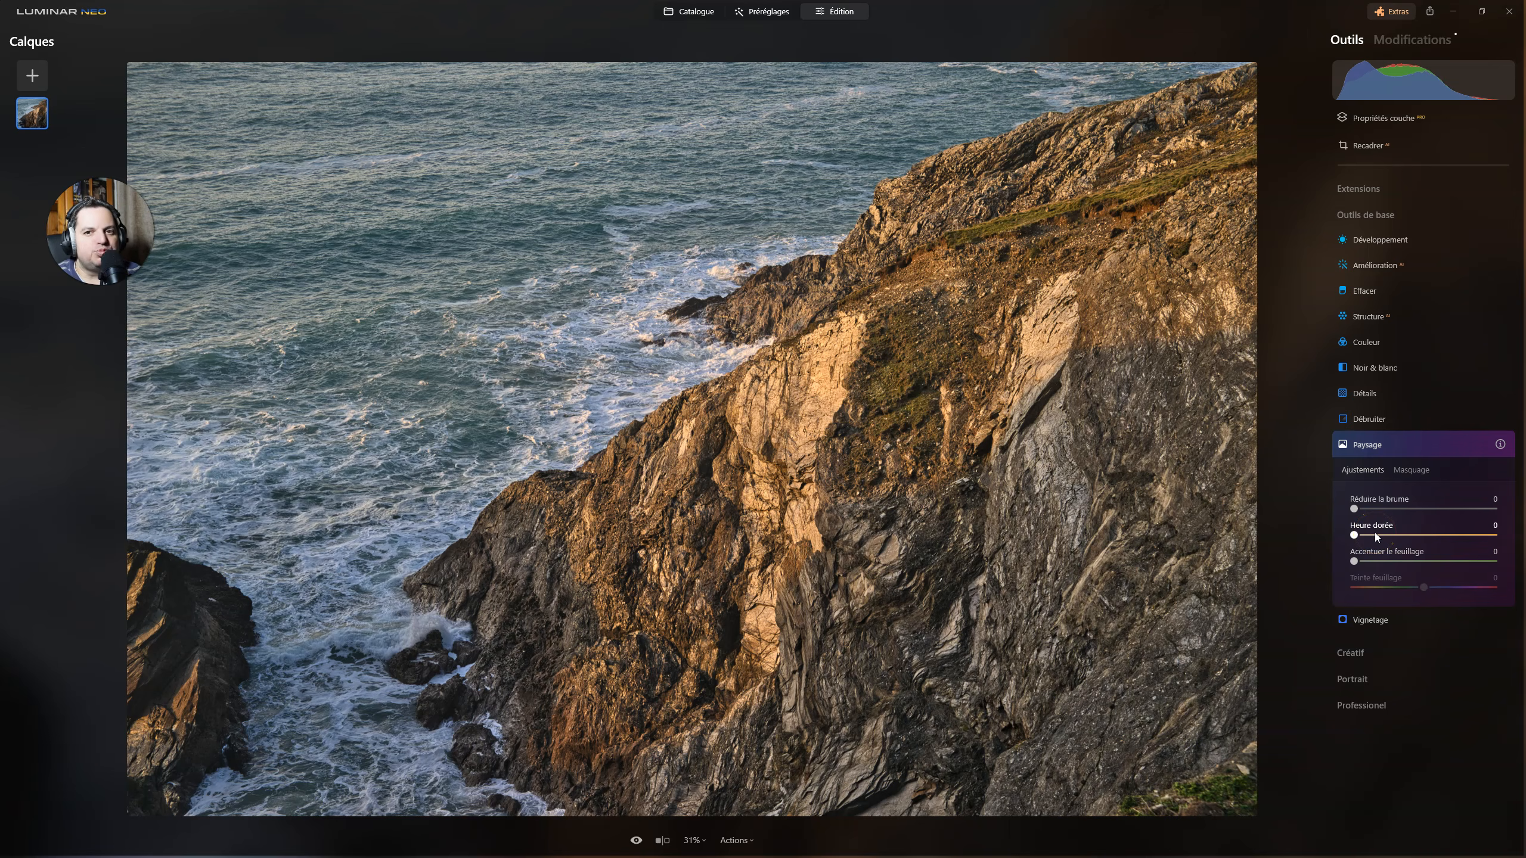
click(1412, 471)
click(1395, 530)
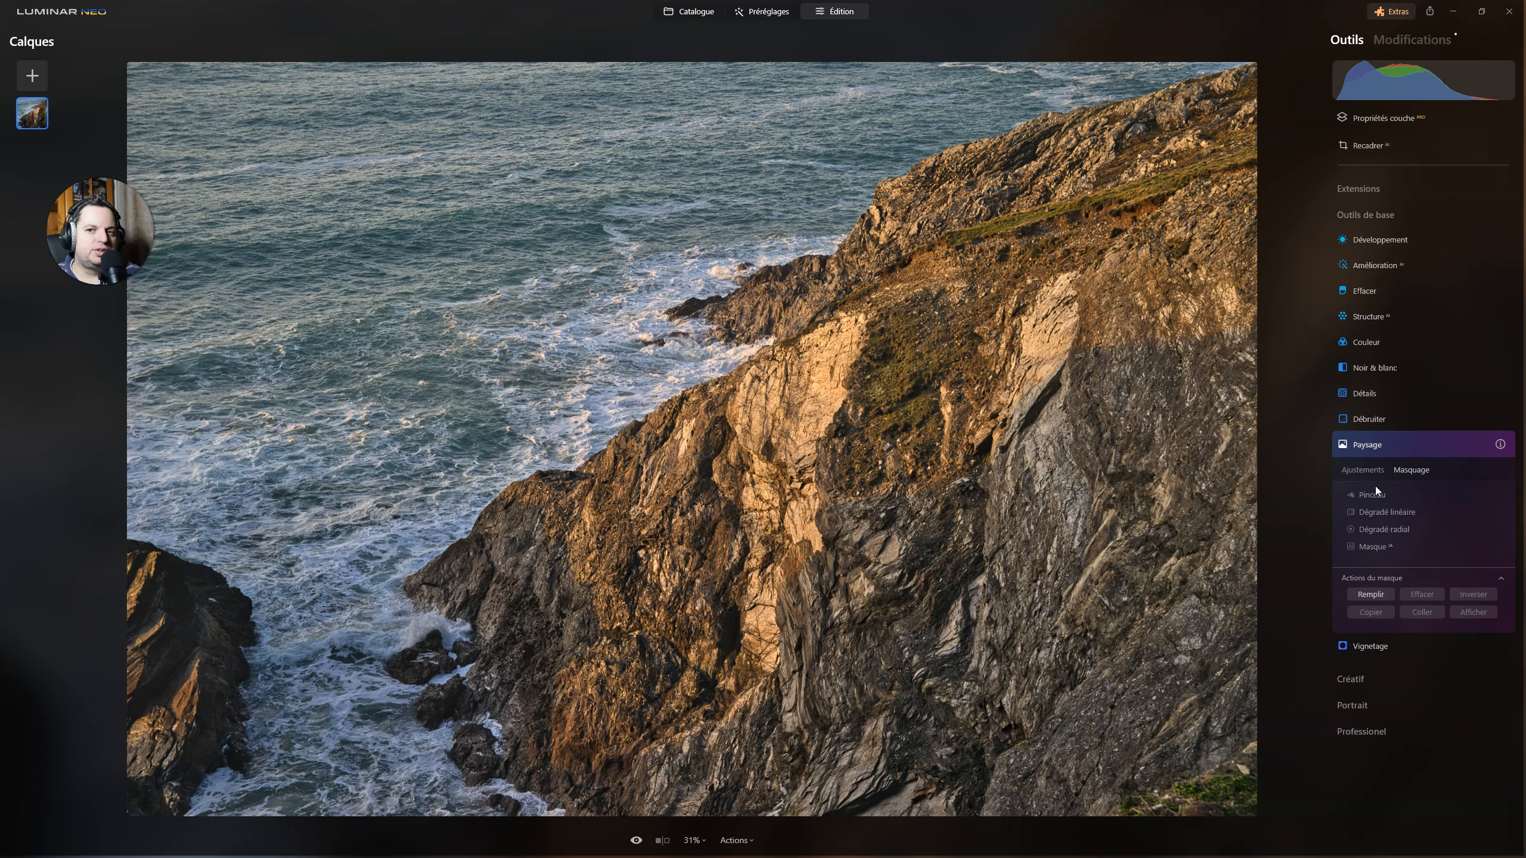
click(1355, 471)
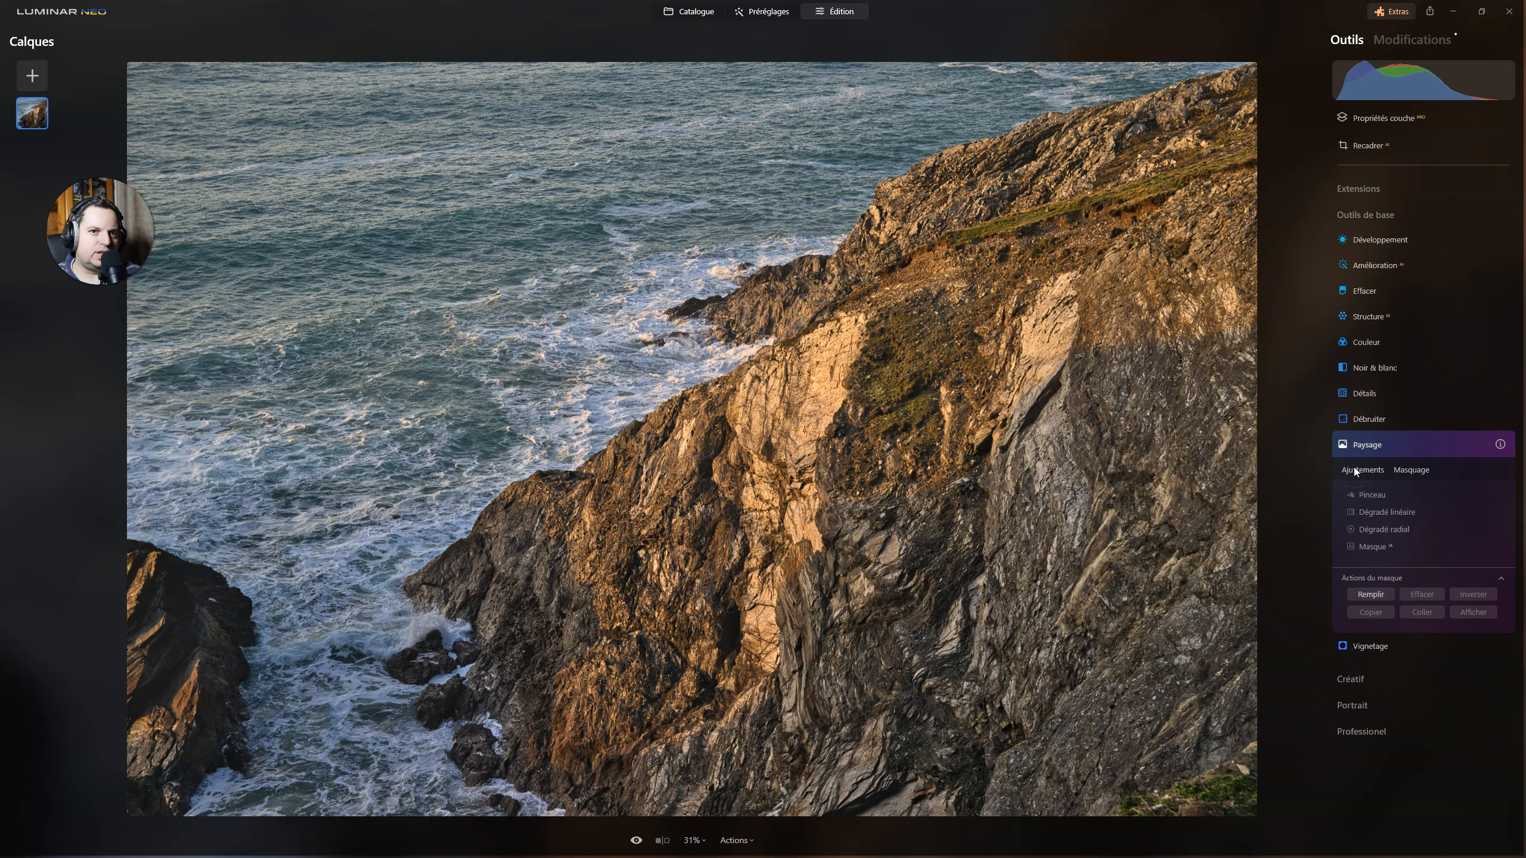
click(1355, 469)
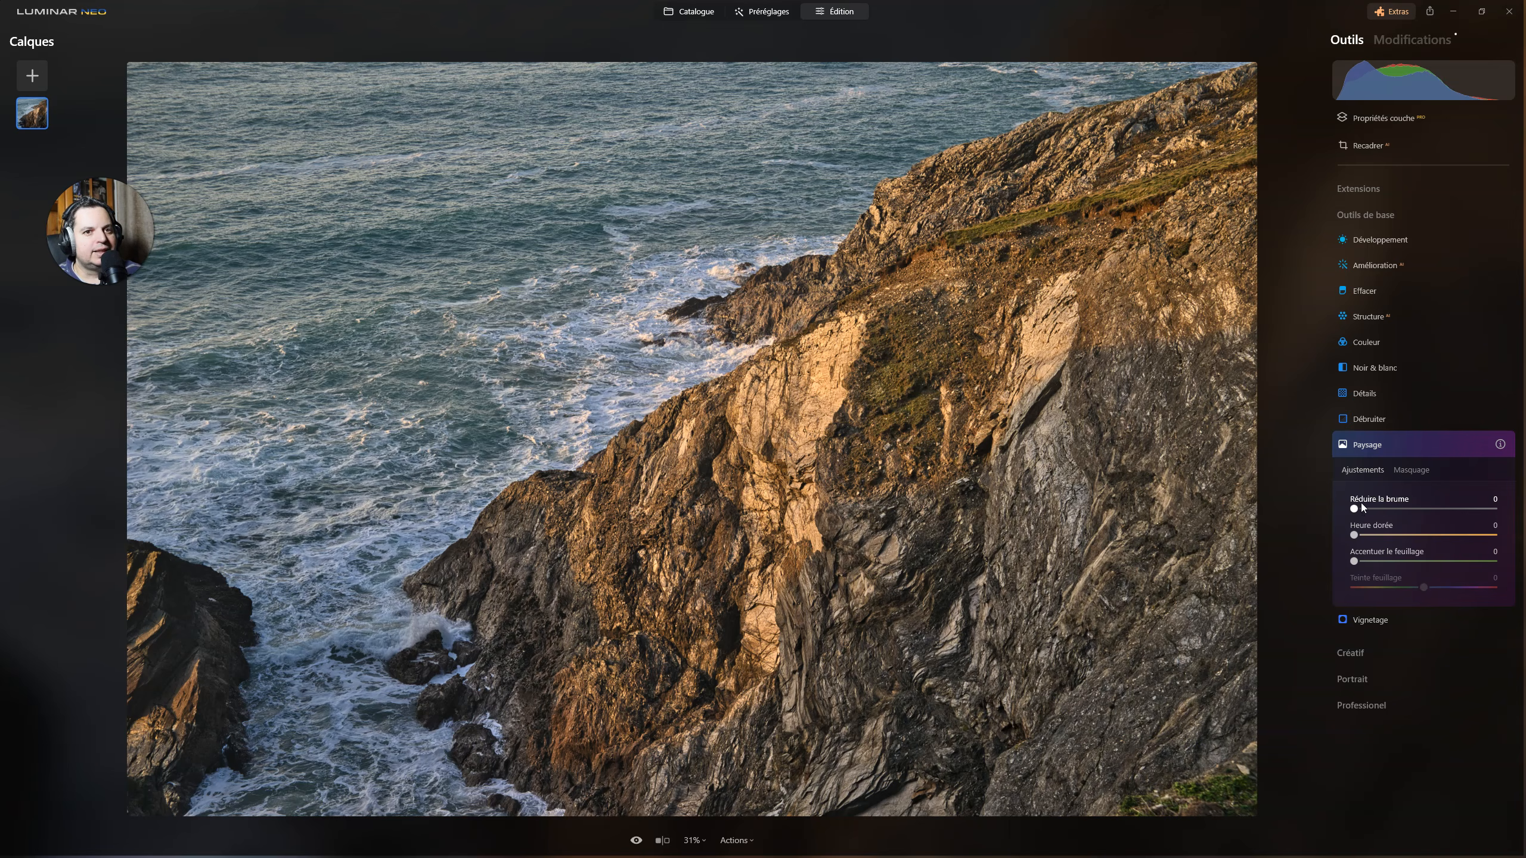
Test the haze reduction on the cliff photo at several strengths and set Réduire la brume to 27.
drag(1353, 508, 1450, 505)
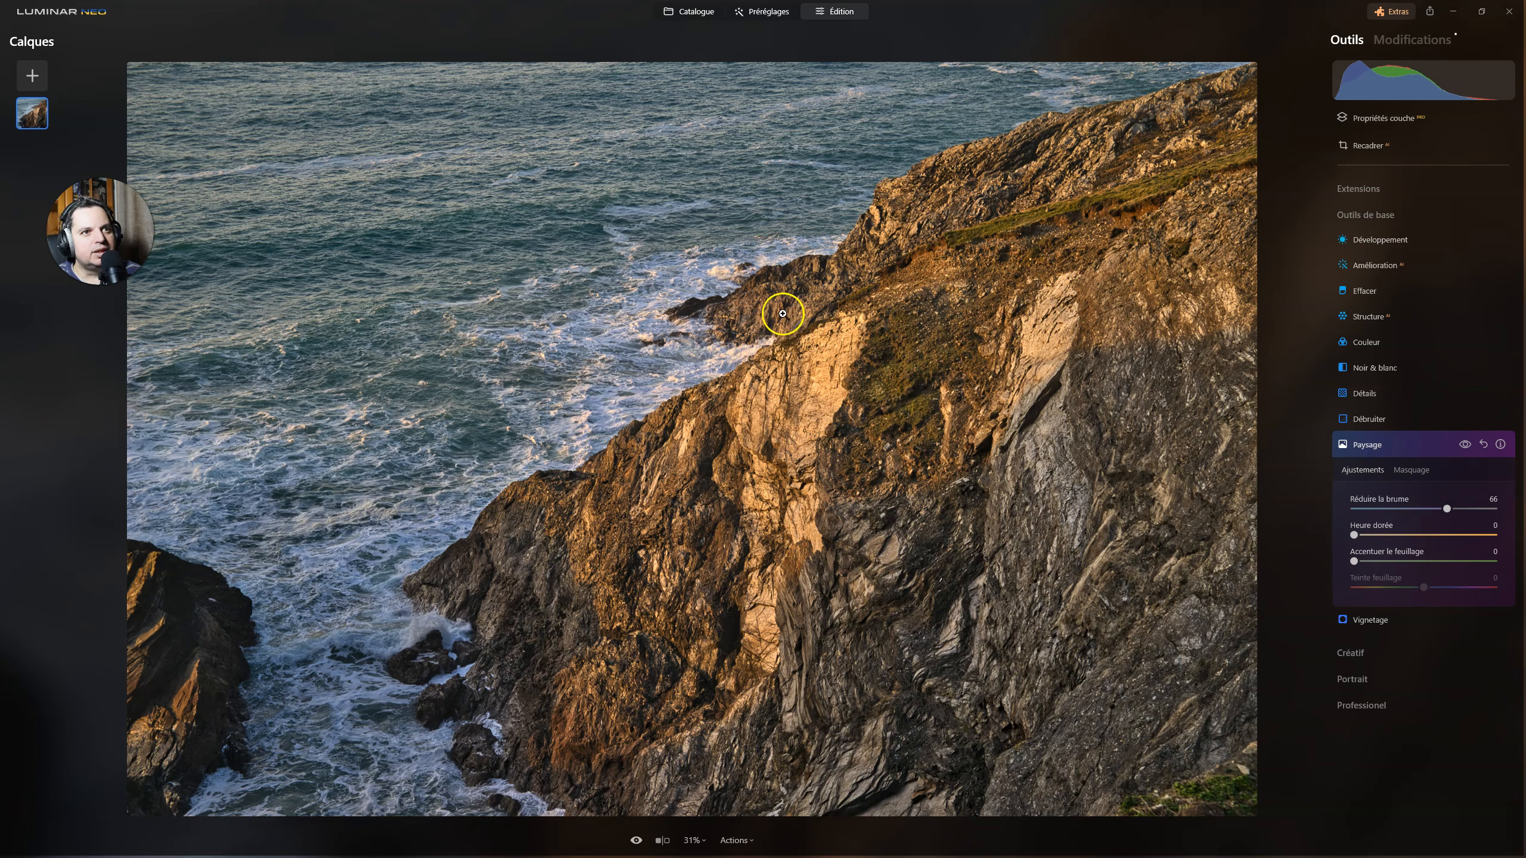
drag(1446, 508, 1433, 494)
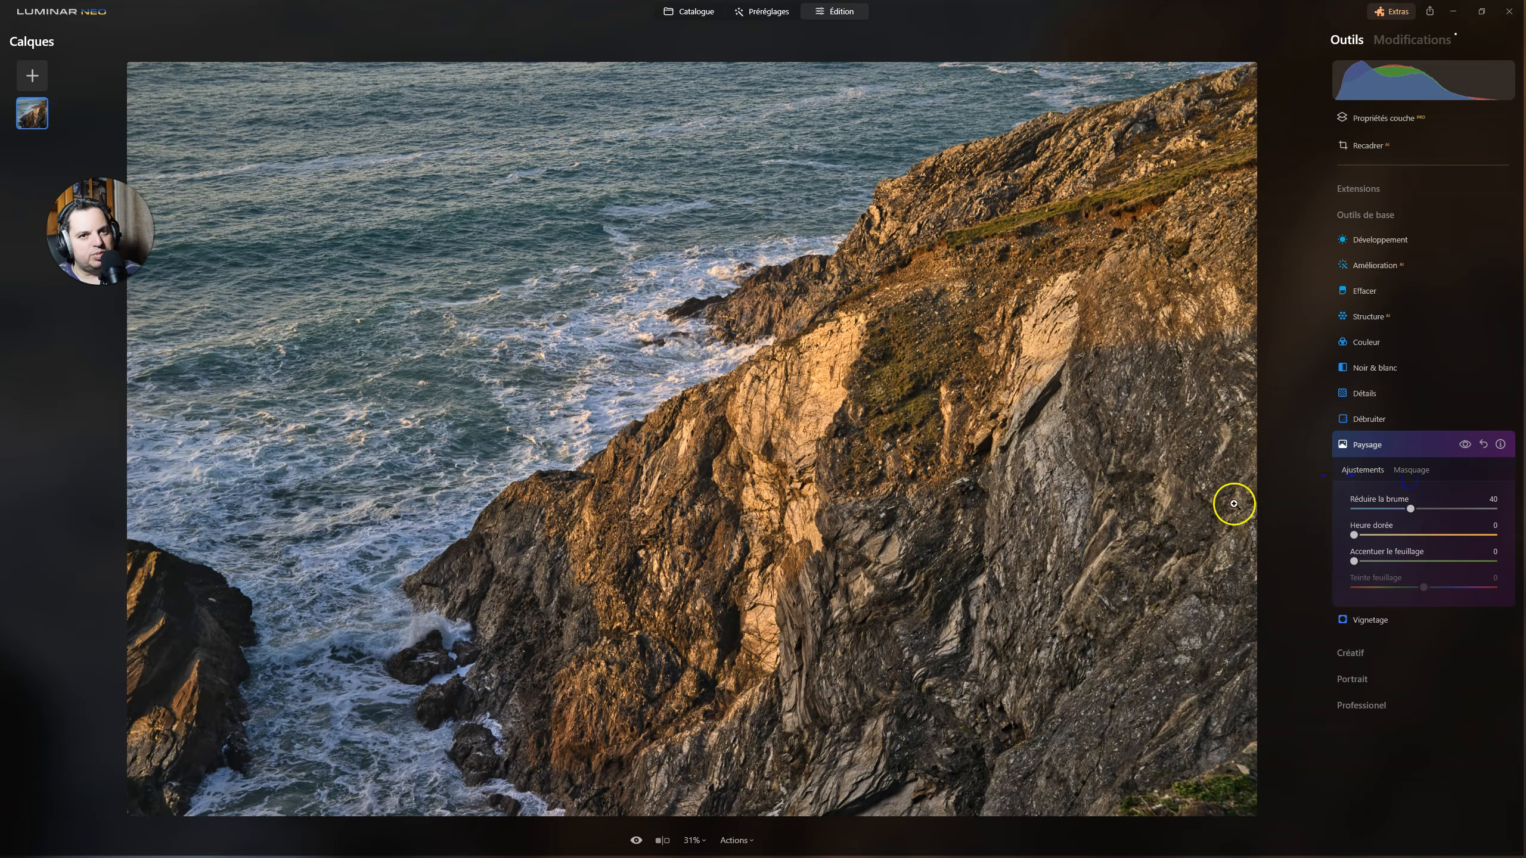
mouse_move(1410, 509)
mouse_down()
mouse_move(1319, 510)
mouse_move(1439, 509)
mouse_up()
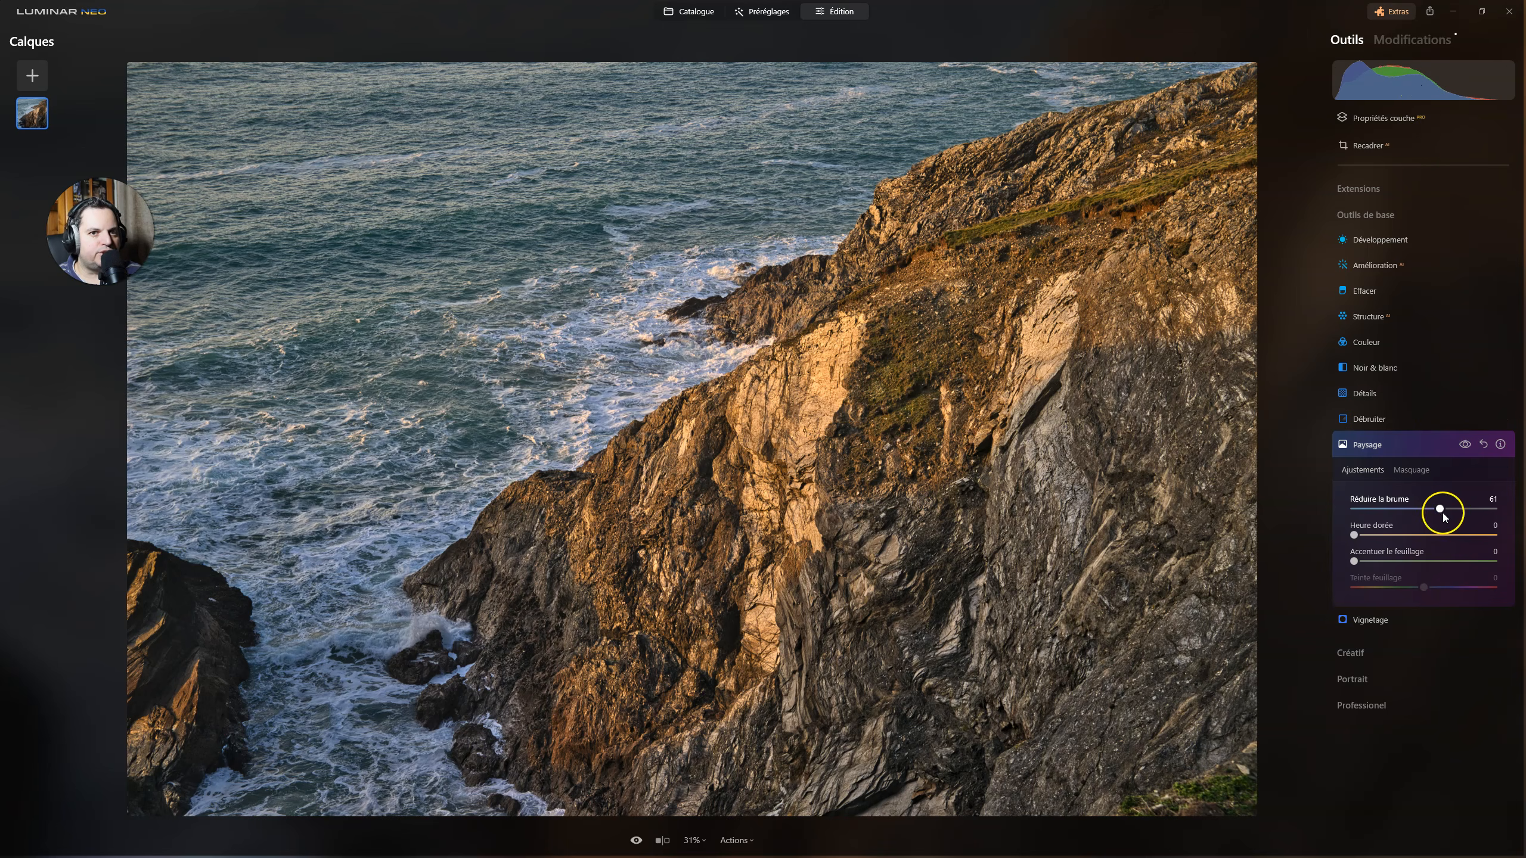
mouse_move(1440, 508)
mouse_down()
mouse_move(1307, 502)
mouse_move(1432, 508)
mouse_up()
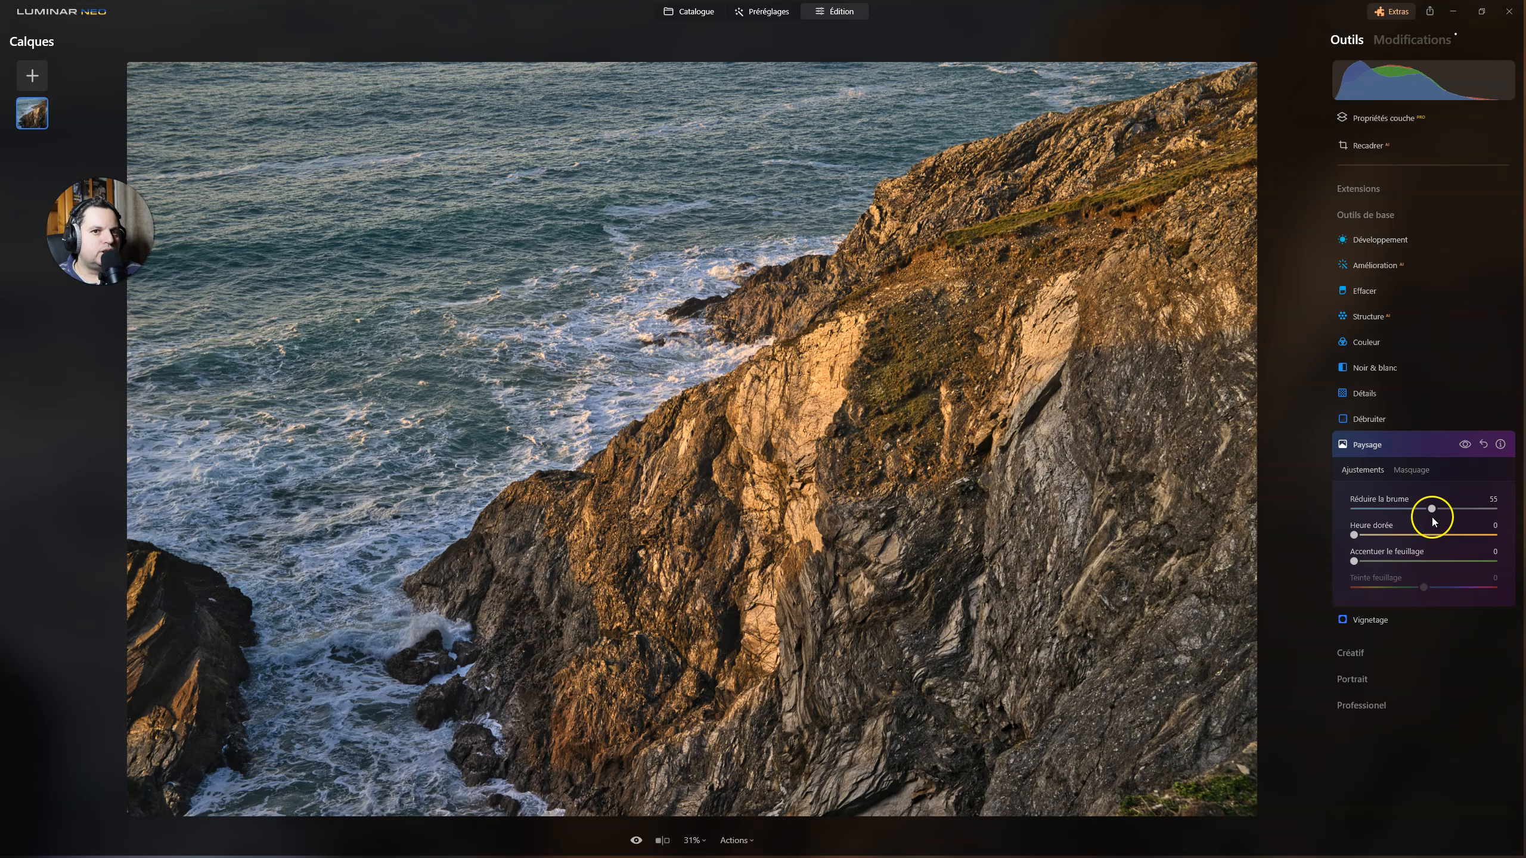
drag(1433, 509, 1297, 498)
drag(1409, 503, 1353, 508)
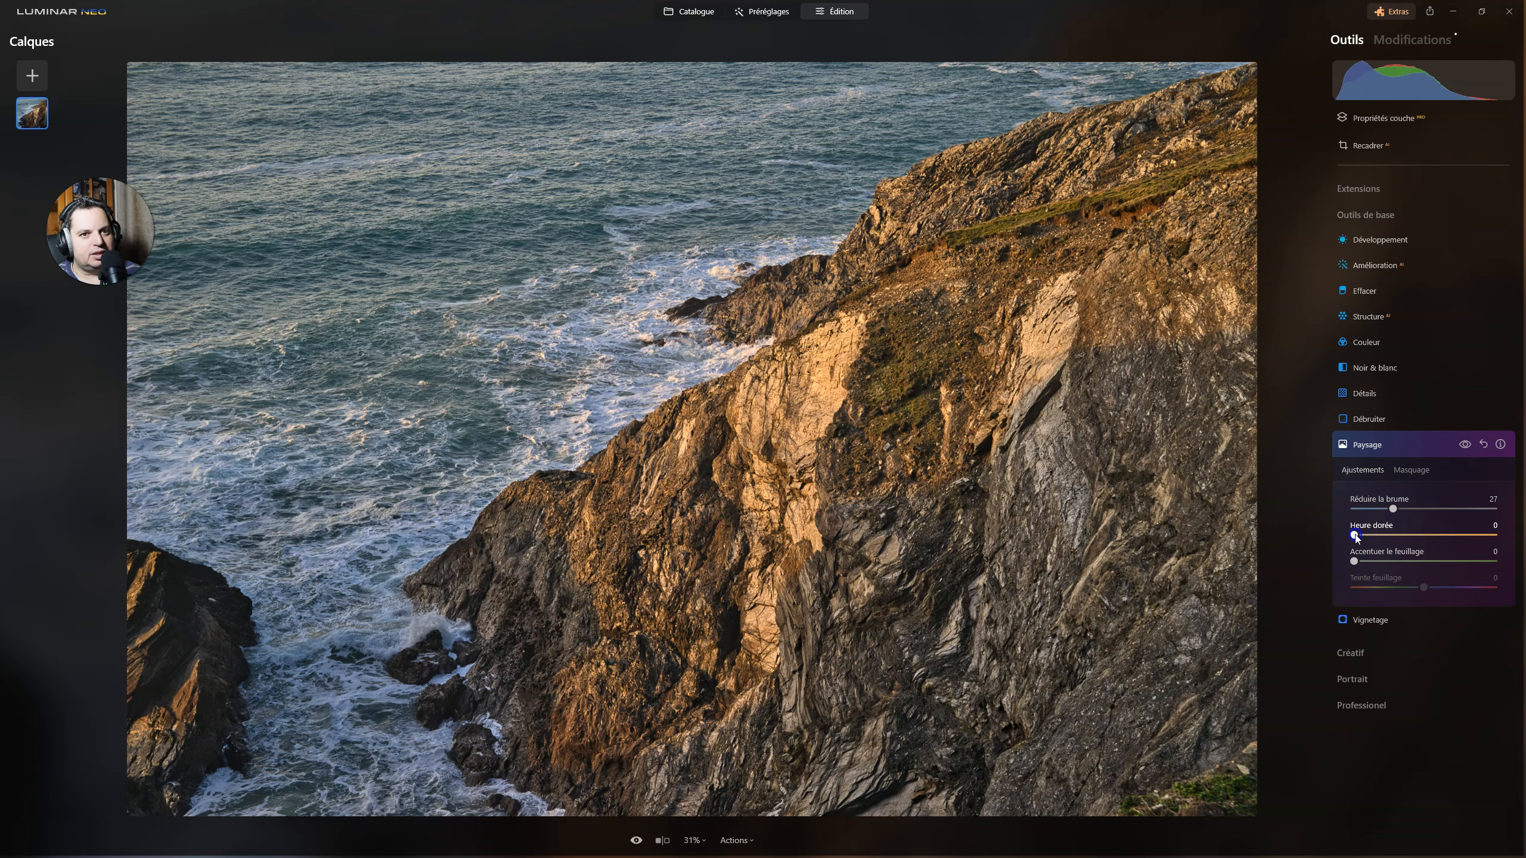
Set Heure dorée to 34 and compare the photo with and without the Paysage effect.
drag(1356, 540, 1405, 540)
click(1464, 446)
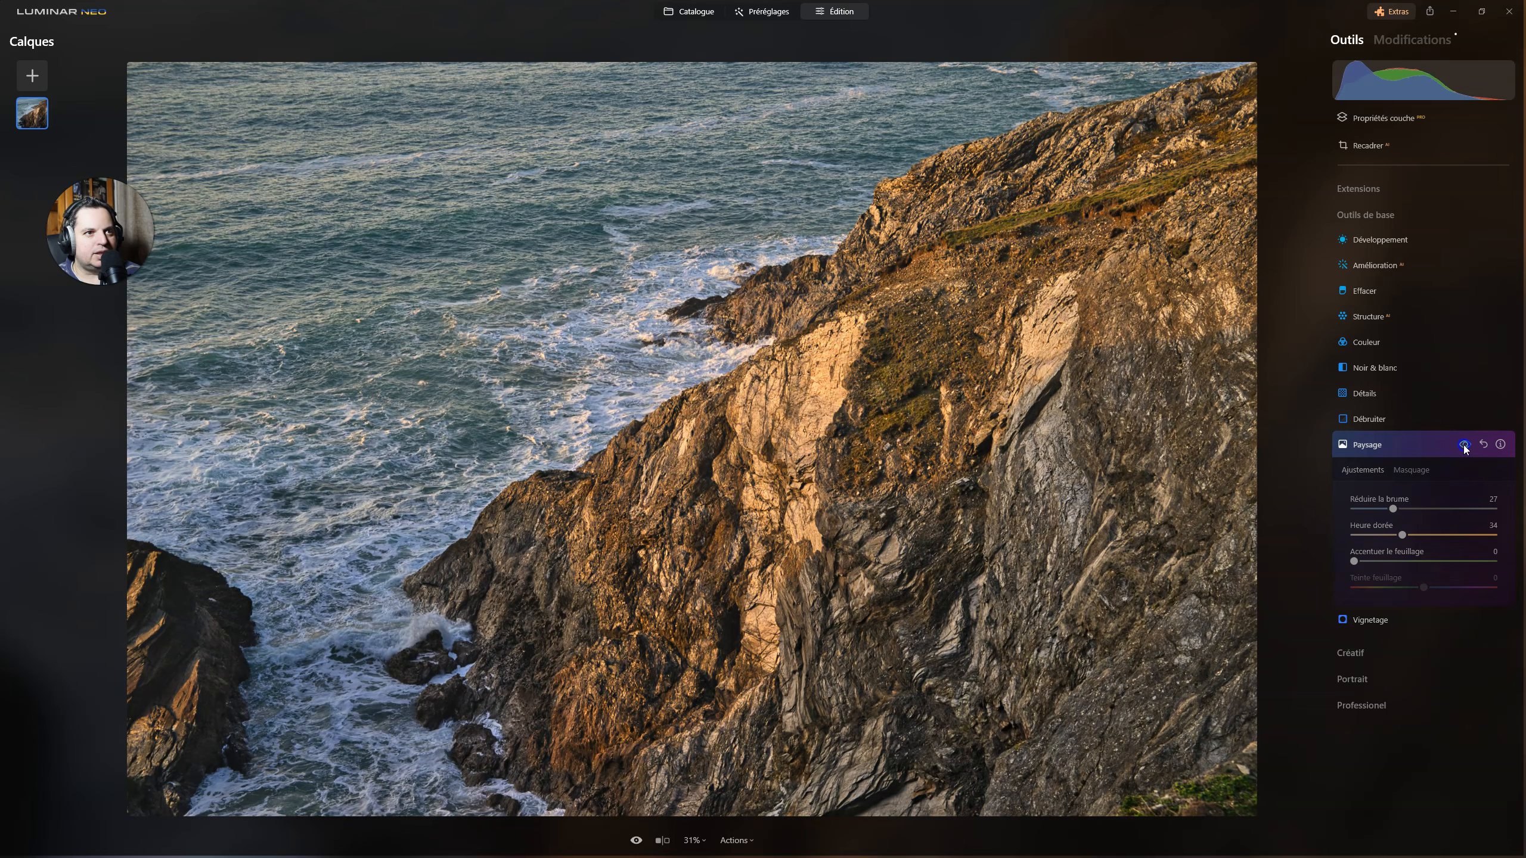
click(1464, 445)
click(1464, 445)
click(1464, 446)
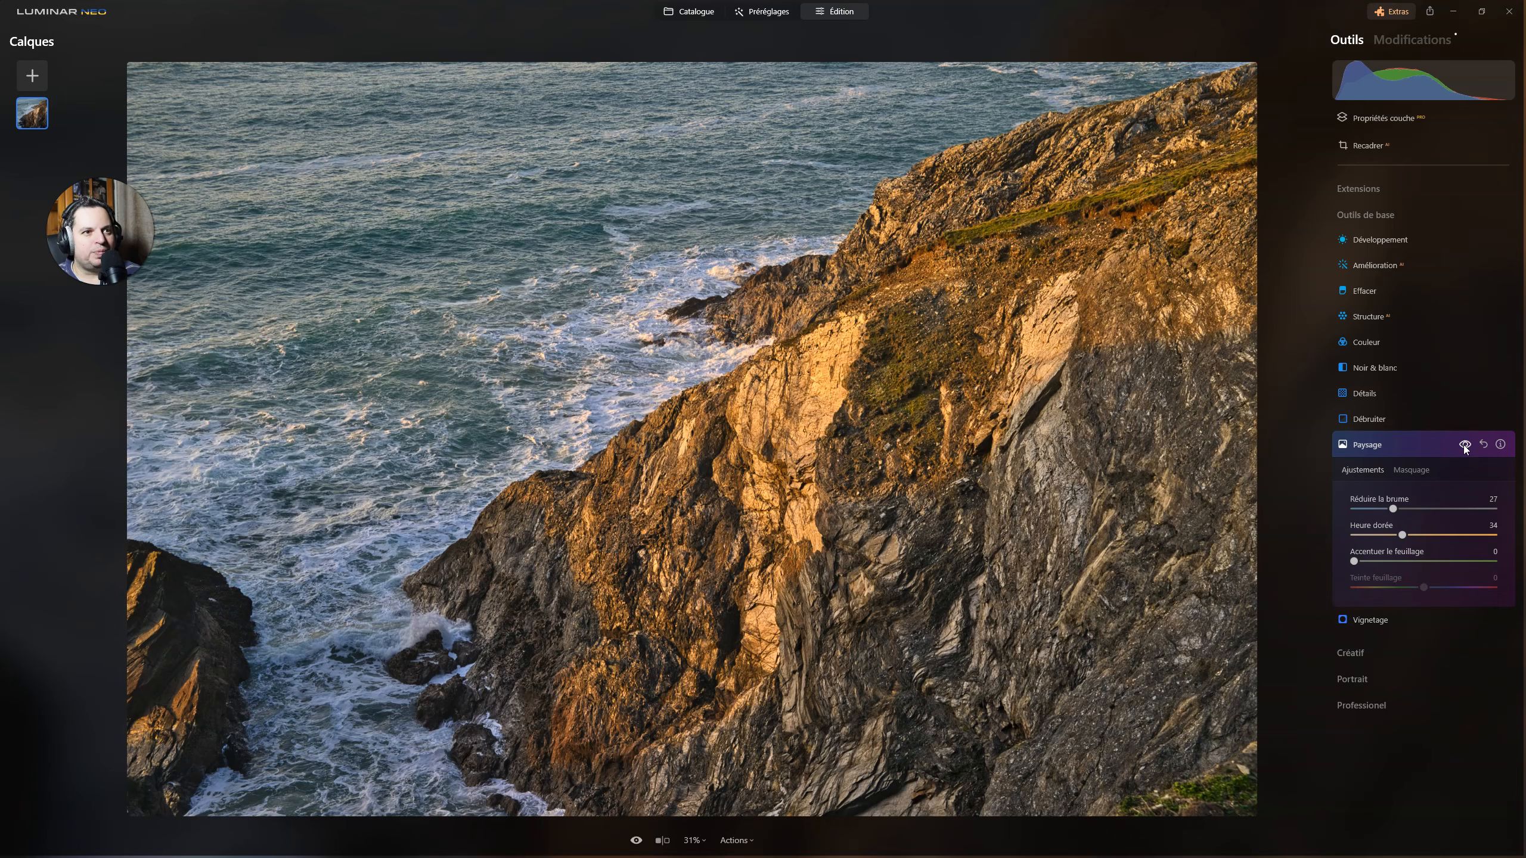
click(1460, 473)
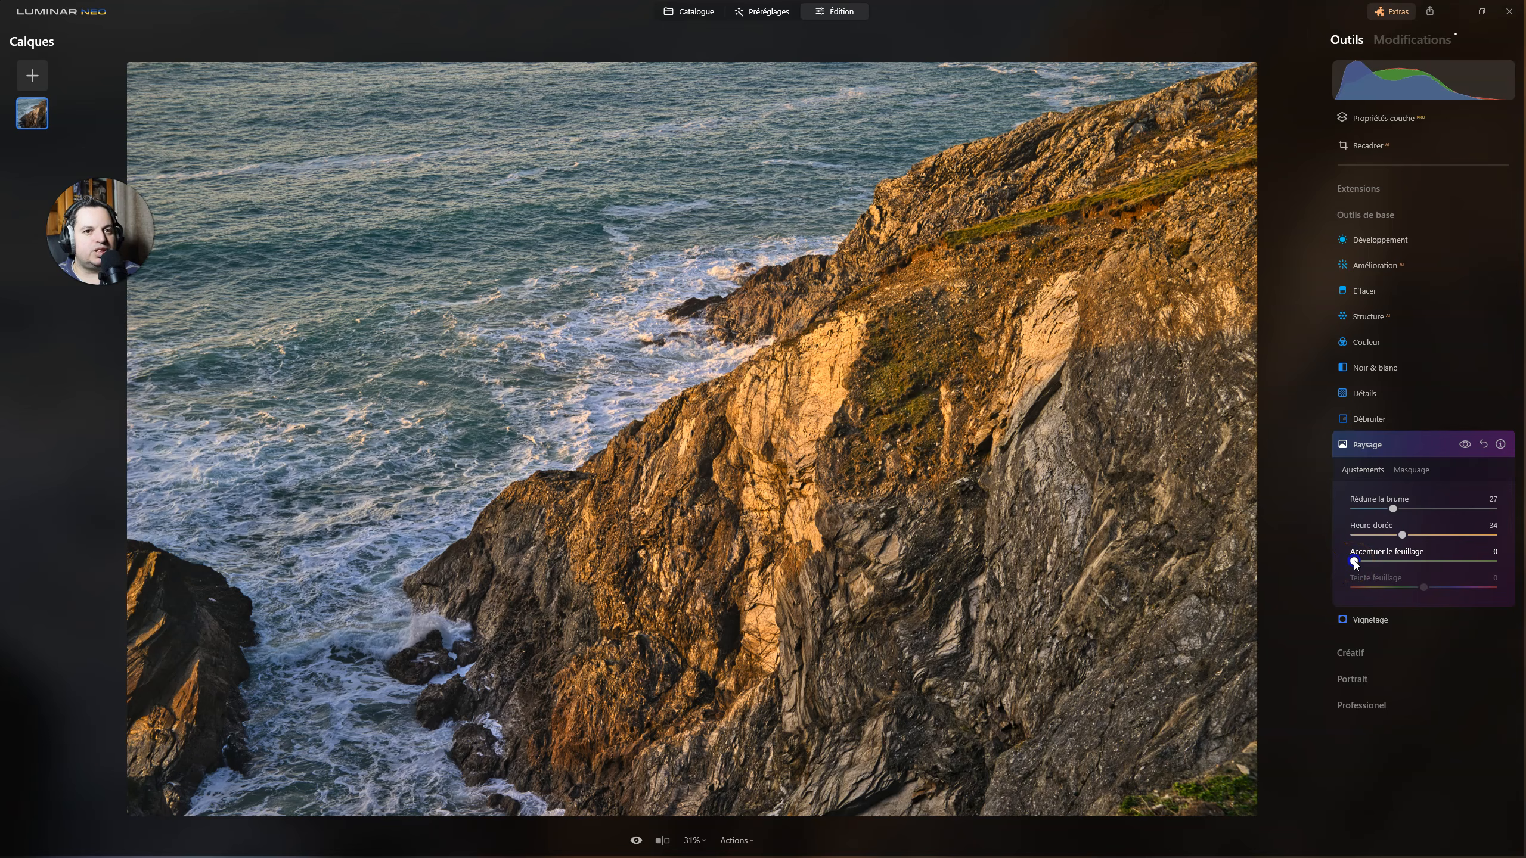
Try stronger foliage effects, and set Accentuer le feuillage to 54 and Teinte feuillage to -72.
drag(1357, 562, 1453, 559)
drag(1358, 559, 1486, 561)
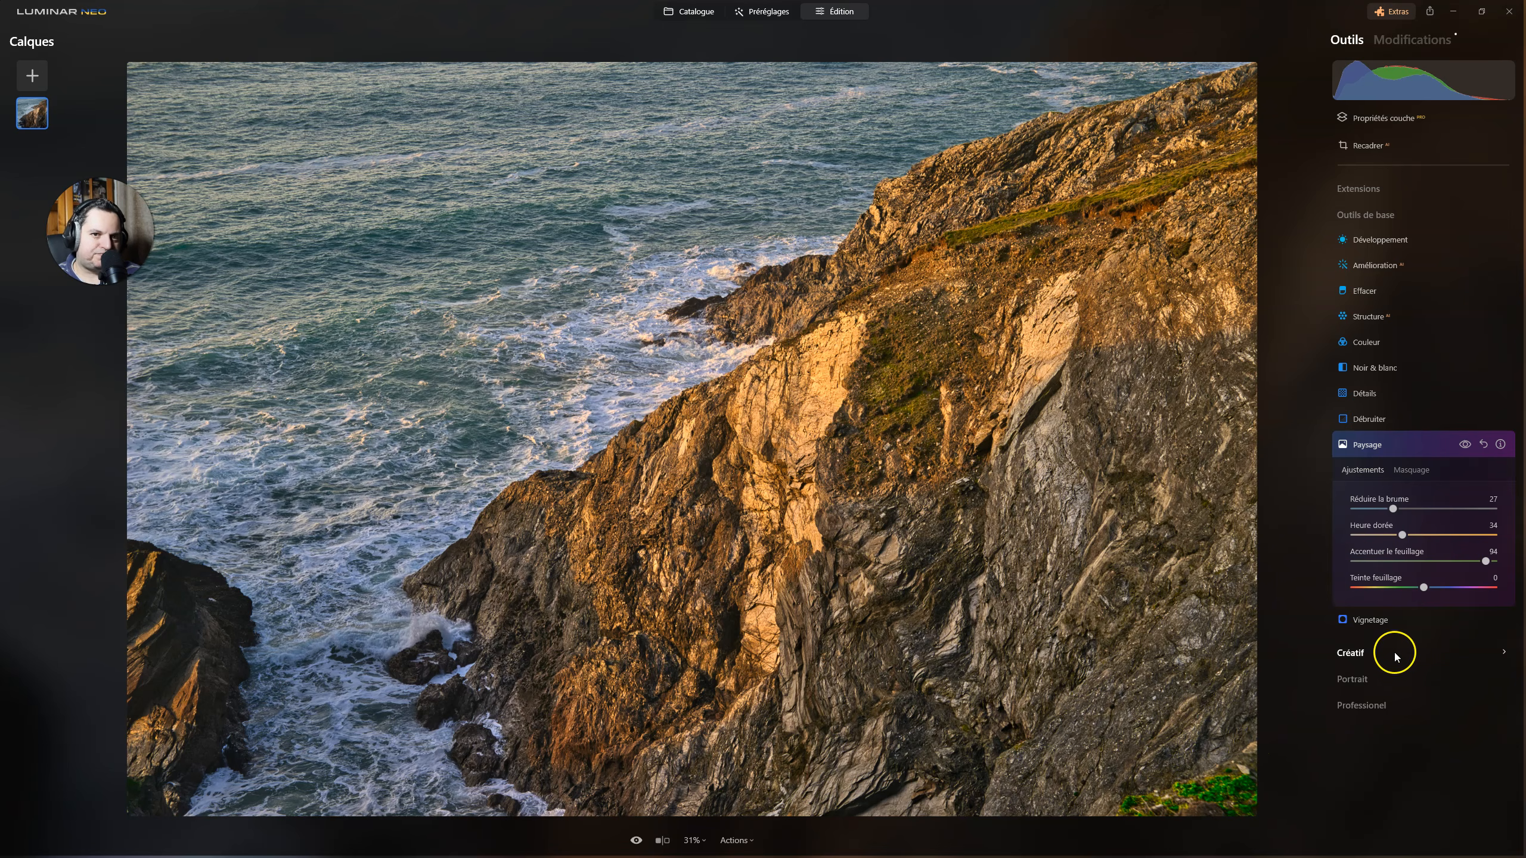
drag(1485, 562, 1497, 562)
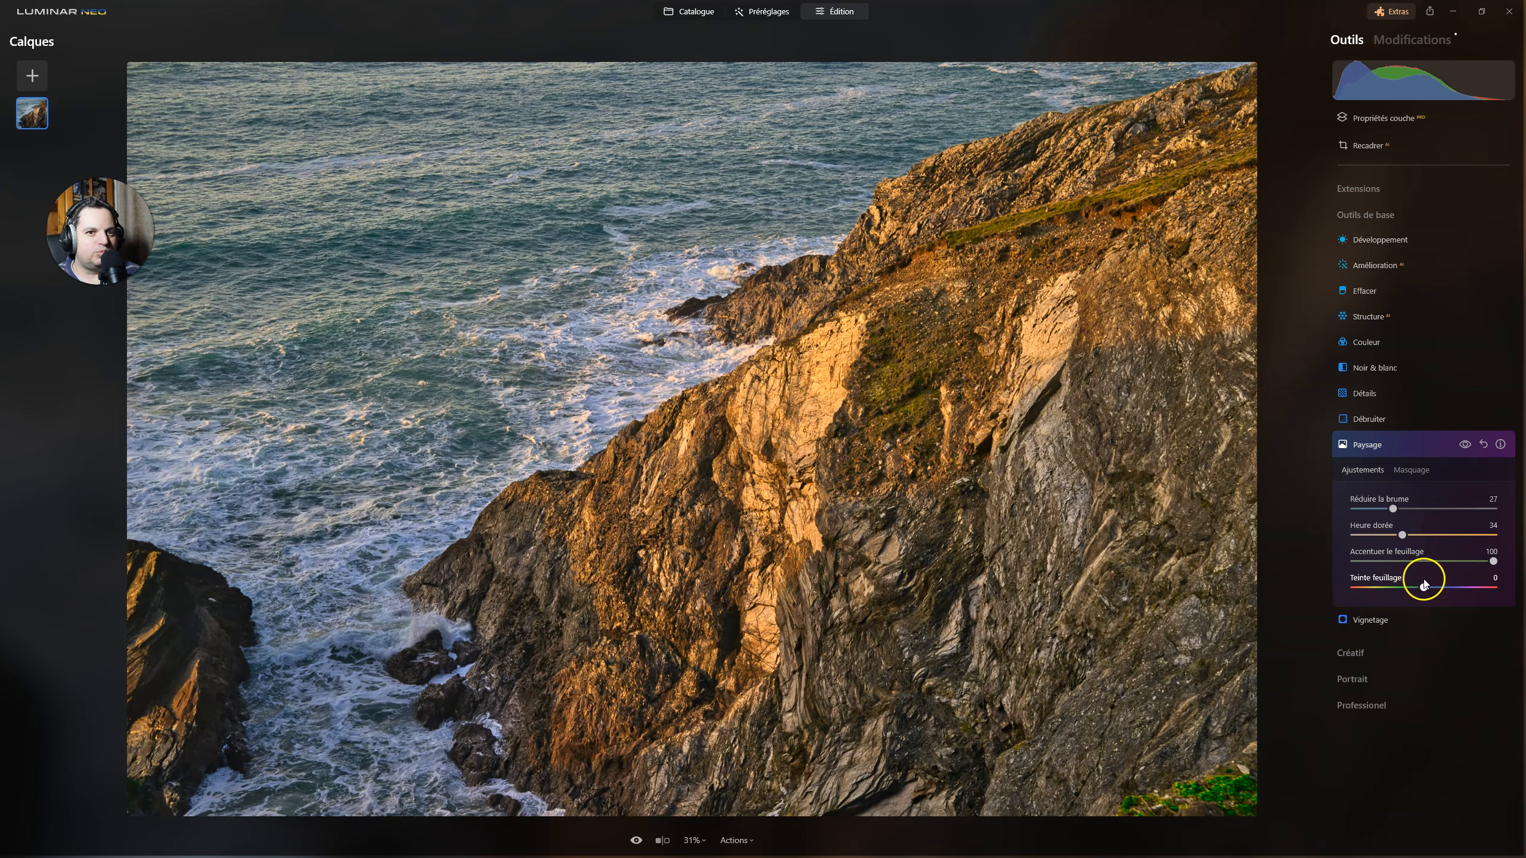
drag(1425, 587, 1506, 586)
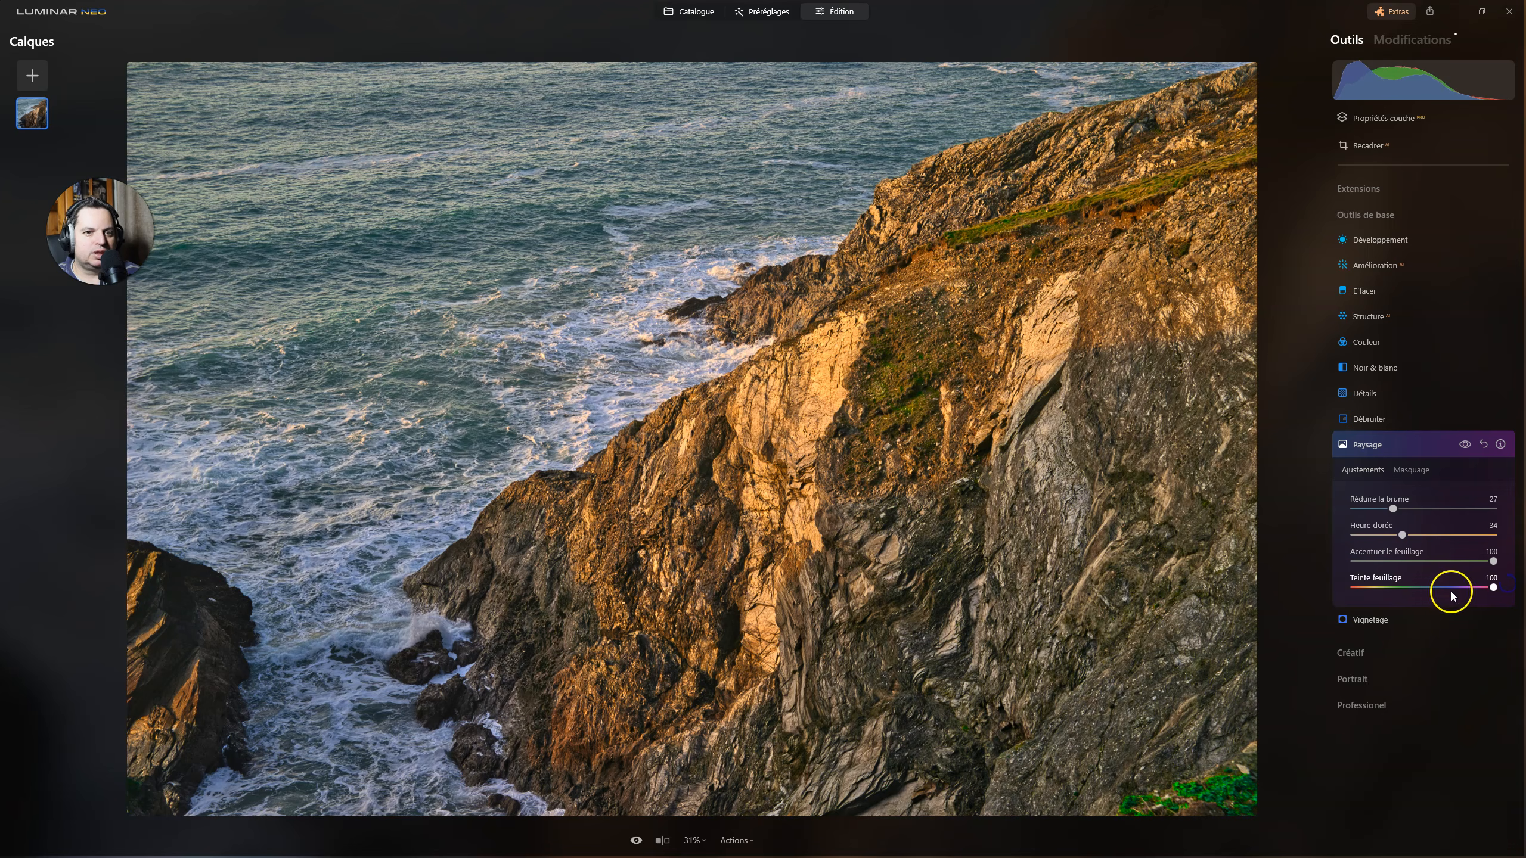
drag(1494, 563, 1402, 609)
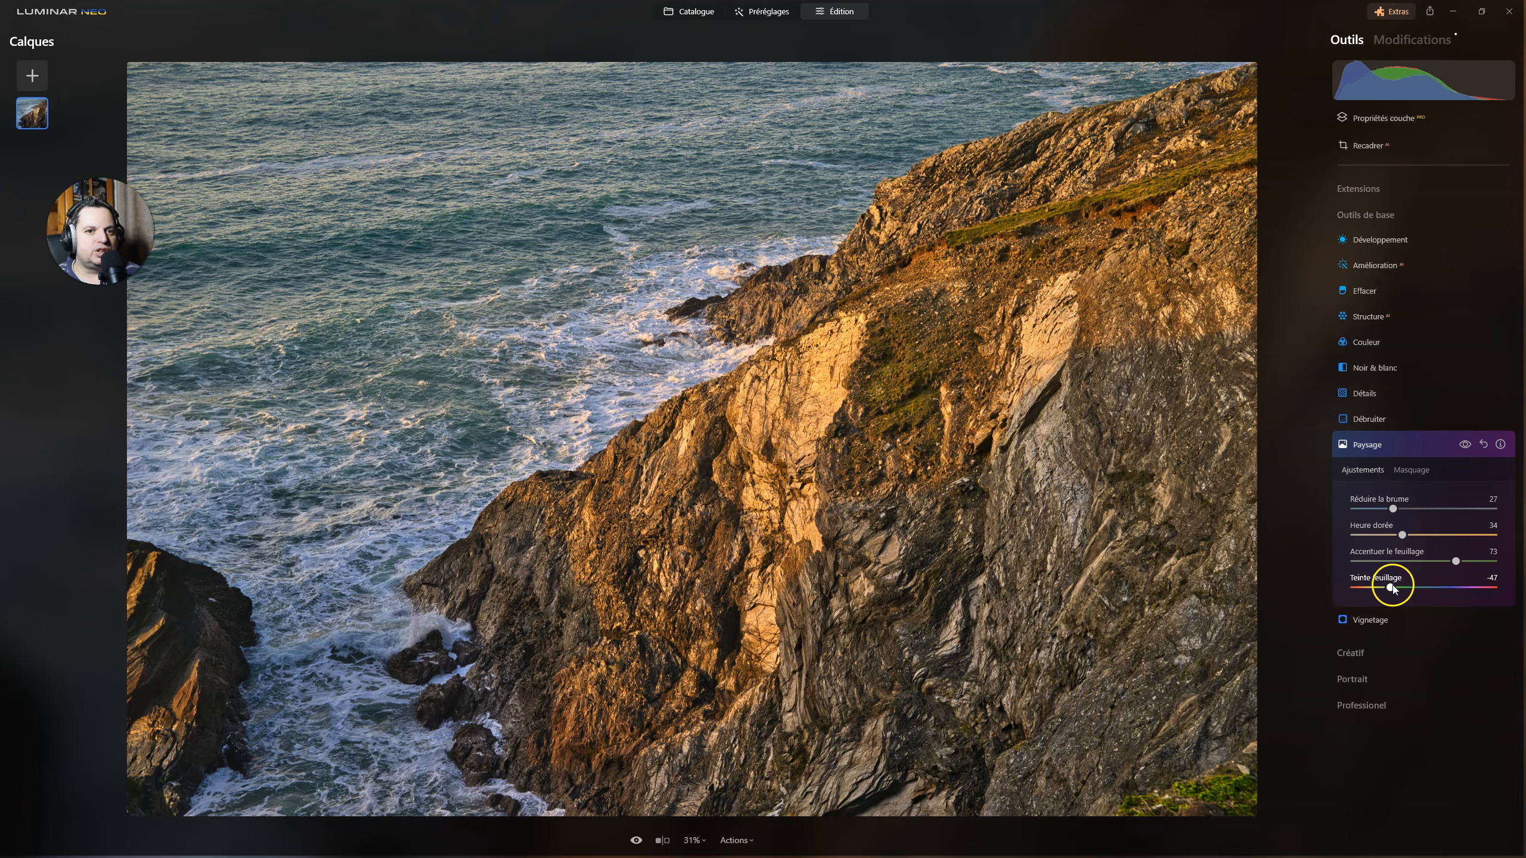
drag(1391, 588, 1375, 588)
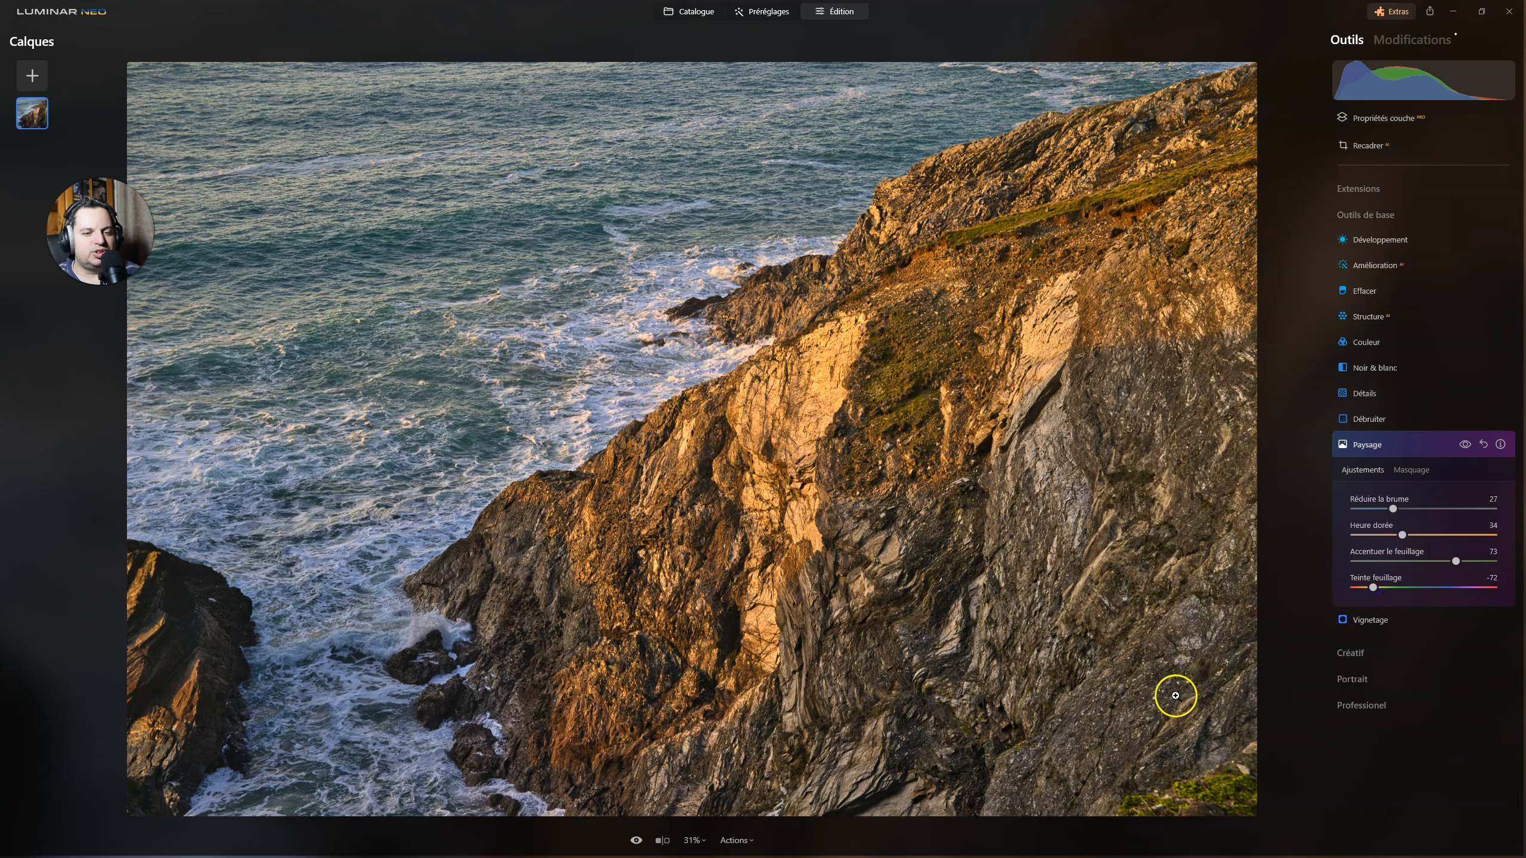
mouse_move(1453, 560)
mouse_down()
mouse_move(1346, 549)
mouse_move(1430, 546)
mouse_up()
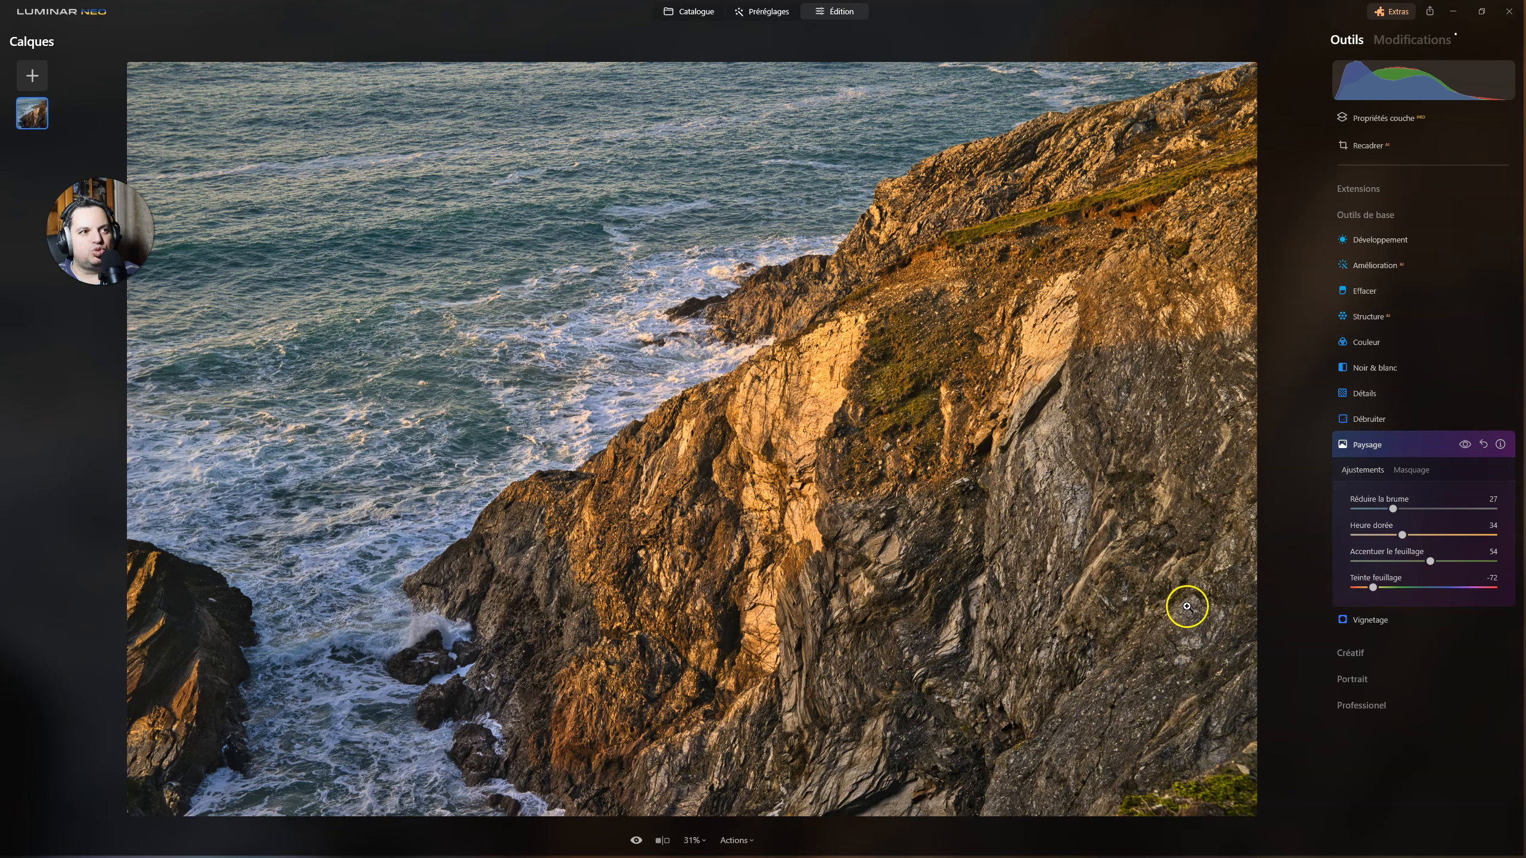
Close the Paysage tool and compare the edited photo with the original.
click(1368, 445)
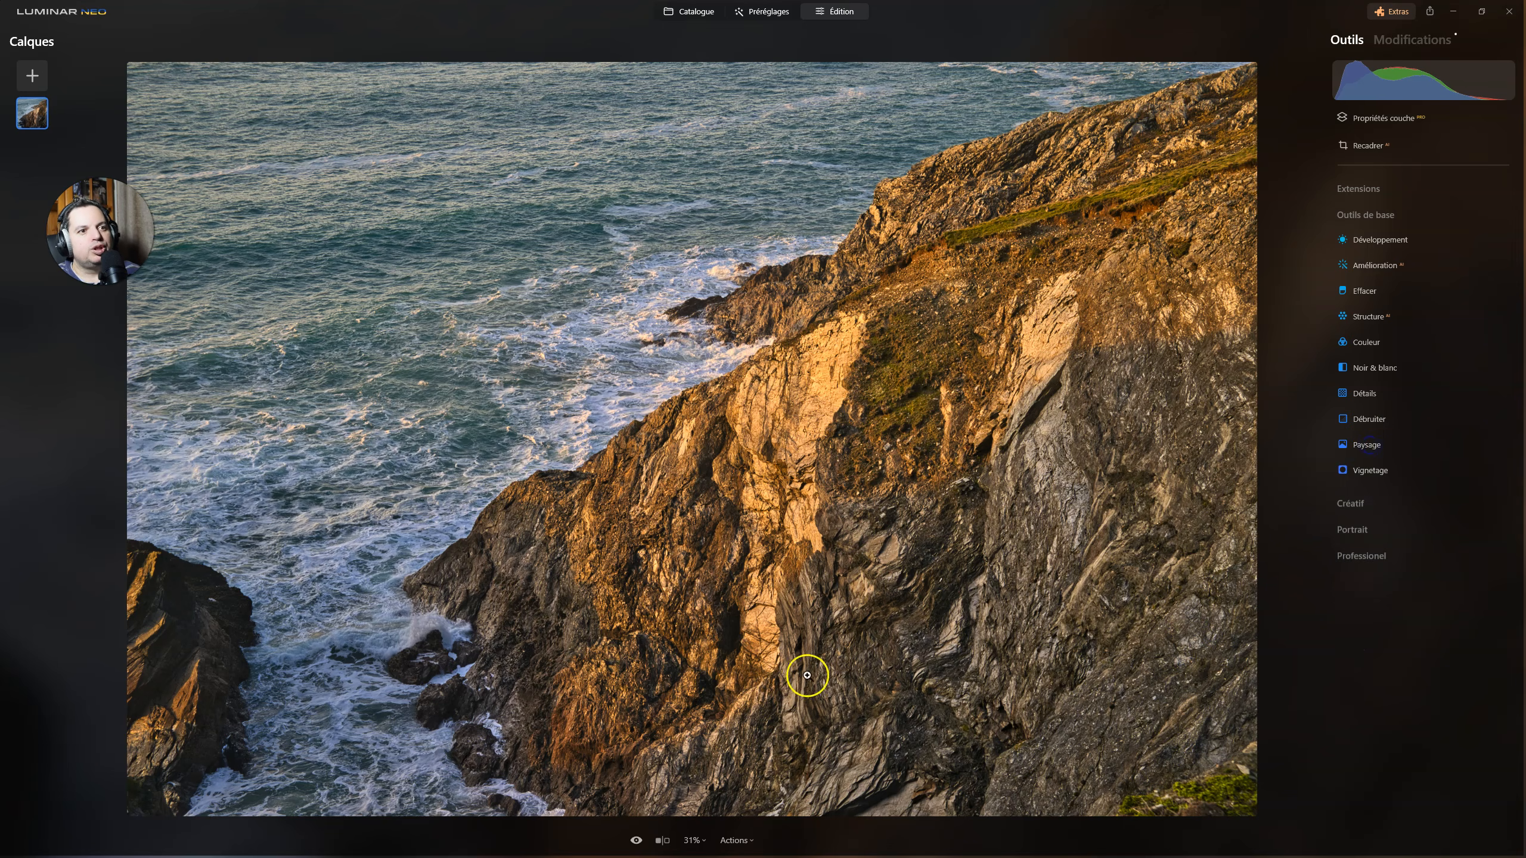
click(636, 841)
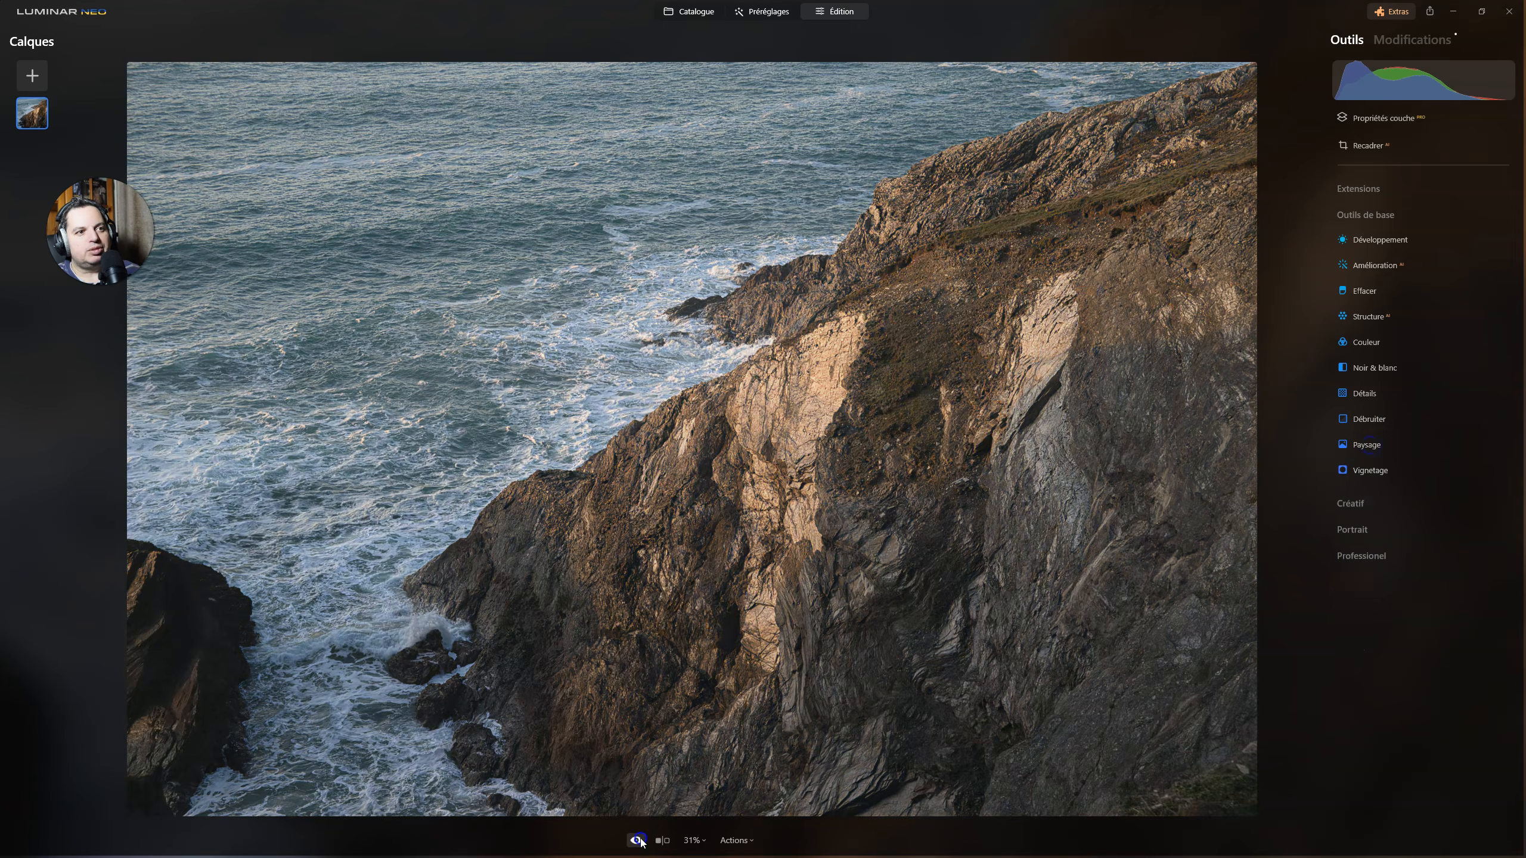
click(637, 841)
click(637, 841)
click(637, 840)
Reopen the applied Paysage edit and set Réduire la brume to 10, Heure dorée to 9 and Accentuer le feuillage to 36.
click(1425, 40)
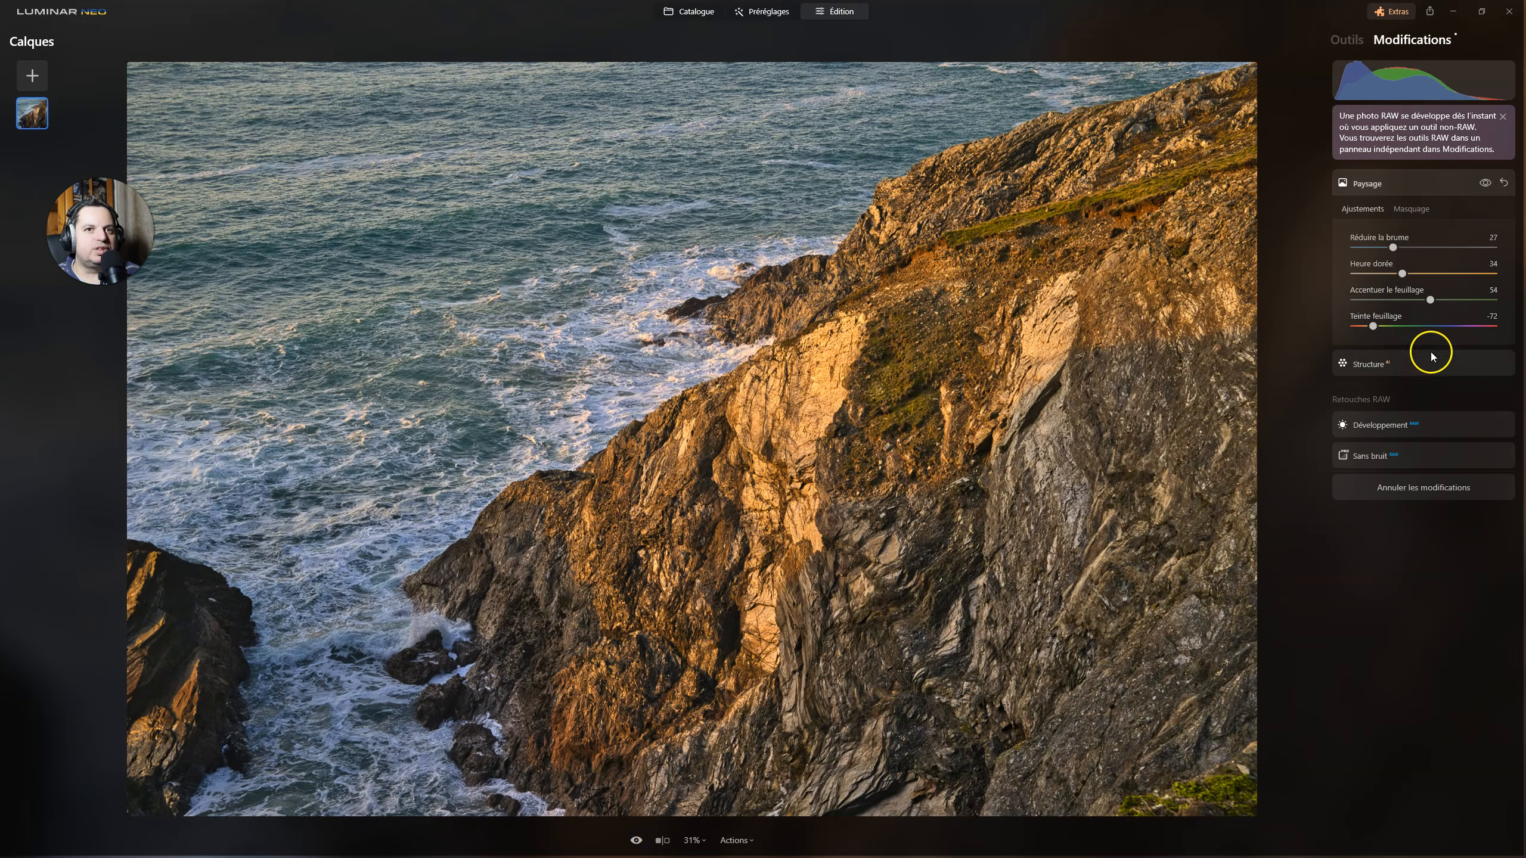
click(1401, 274)
drag(1362, 272, 1370, 246)
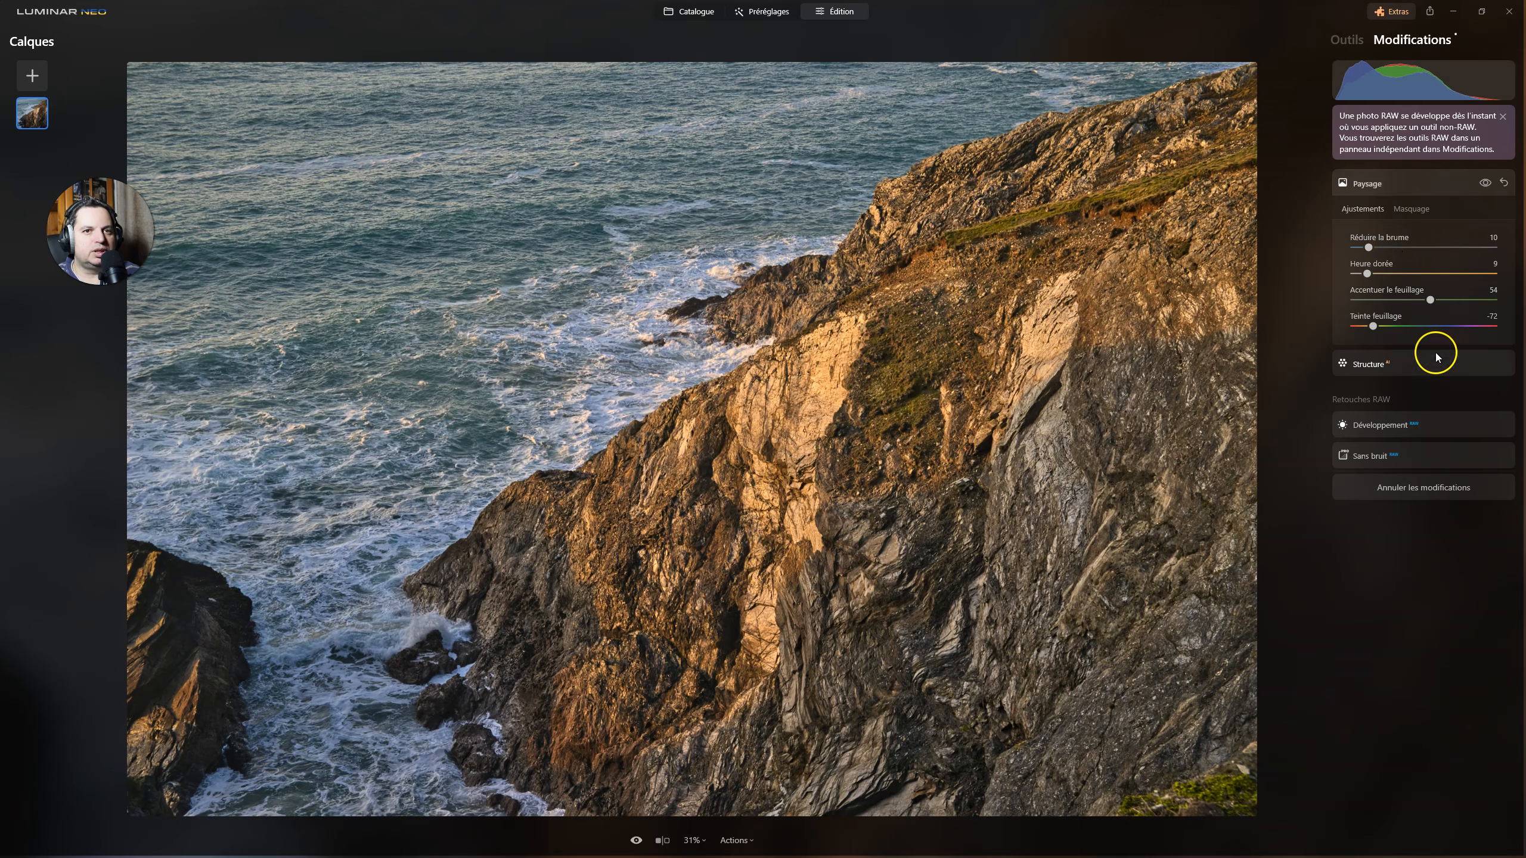
drag(1430, 300, 1404, 296)
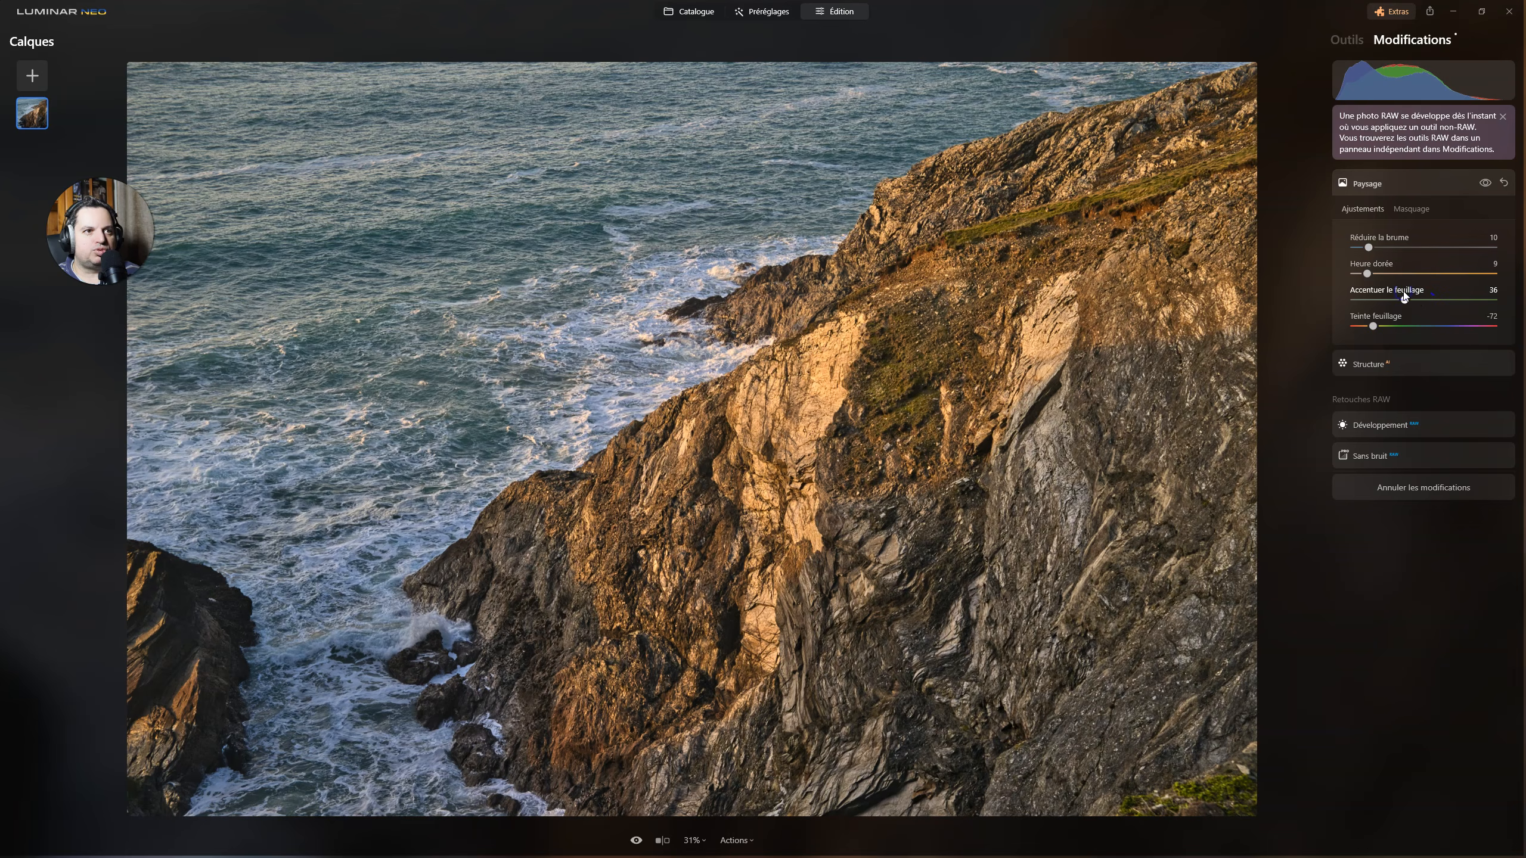
Compare the photo with and without the Paysage edit, set its Heure dorée to 28, and return to the tool list.
click(1486, 184)
click(1486, 183)
click(1485, 183)
click(1485, 184)
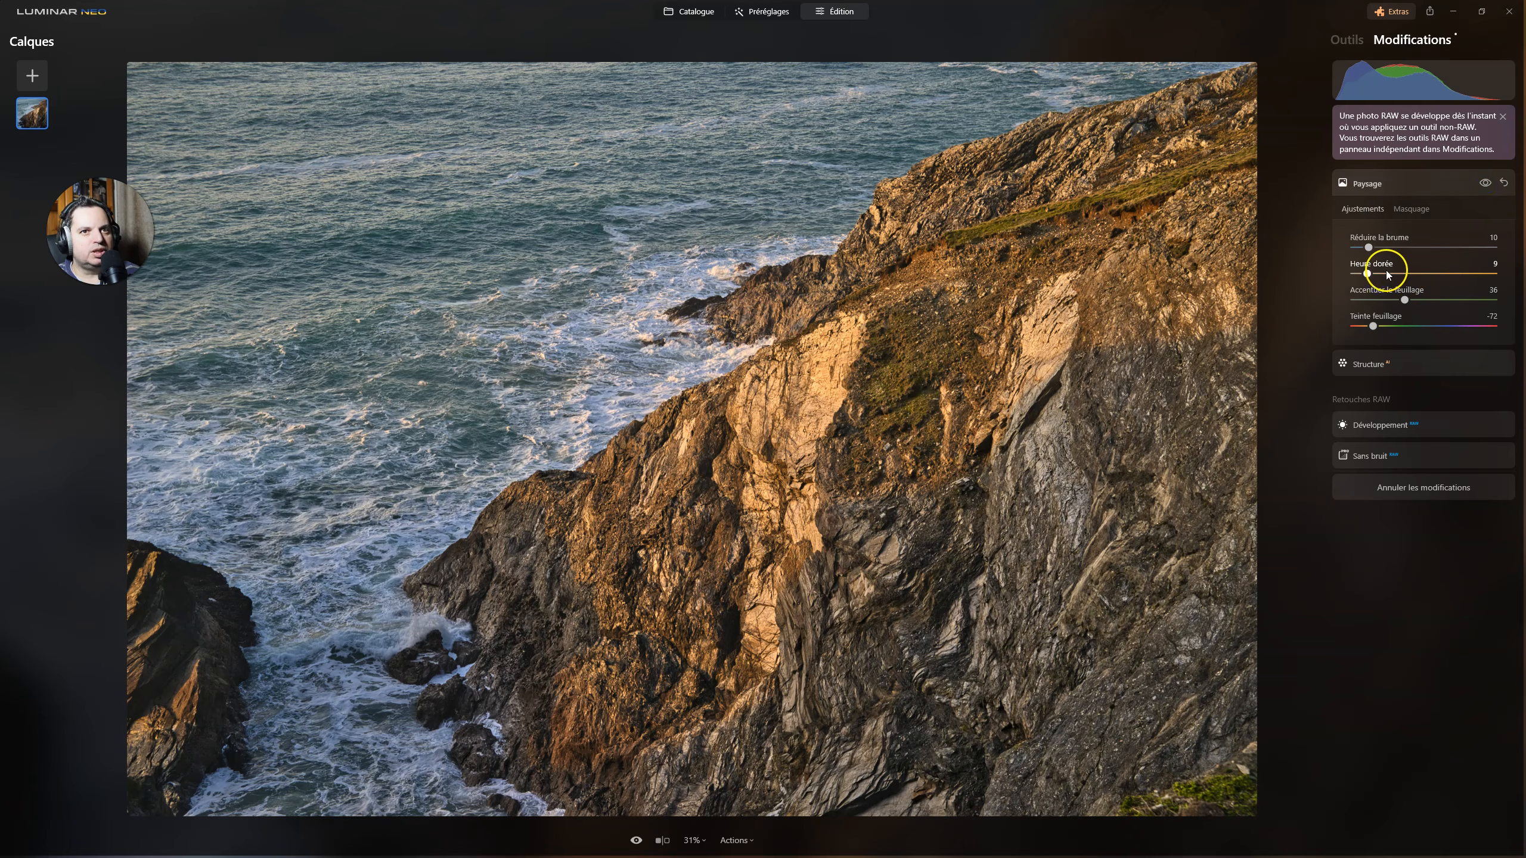
drag(1369, 276, 1395, 273)
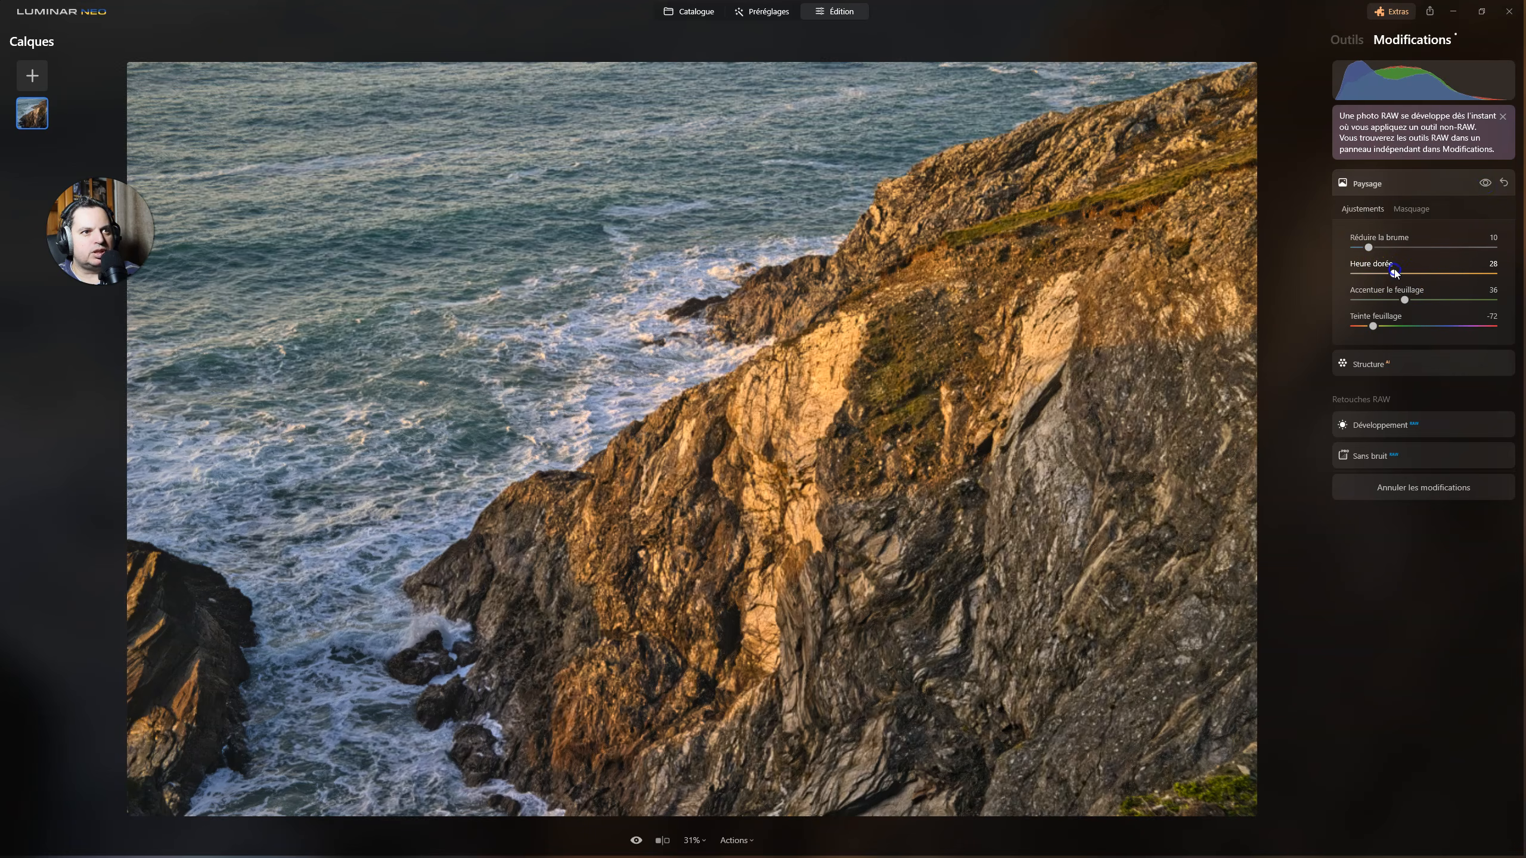
click(1366, 179)
click(1346, 40)
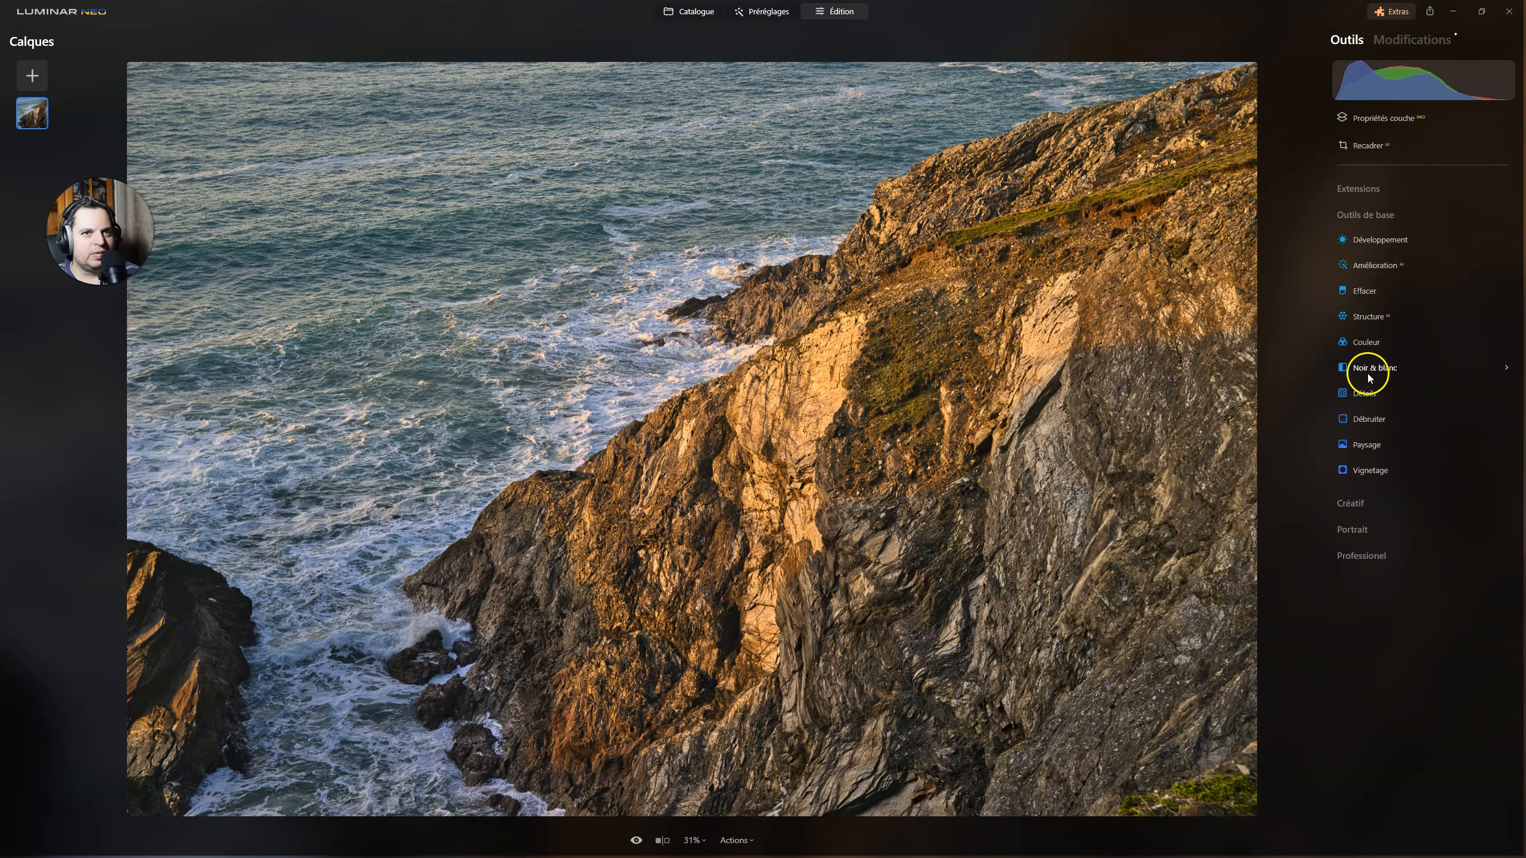
Add a vignette centred on the sunlit cliff with Choisir un sujet, try both extremes, and set its Quantité to -70.
click(1347, 463)
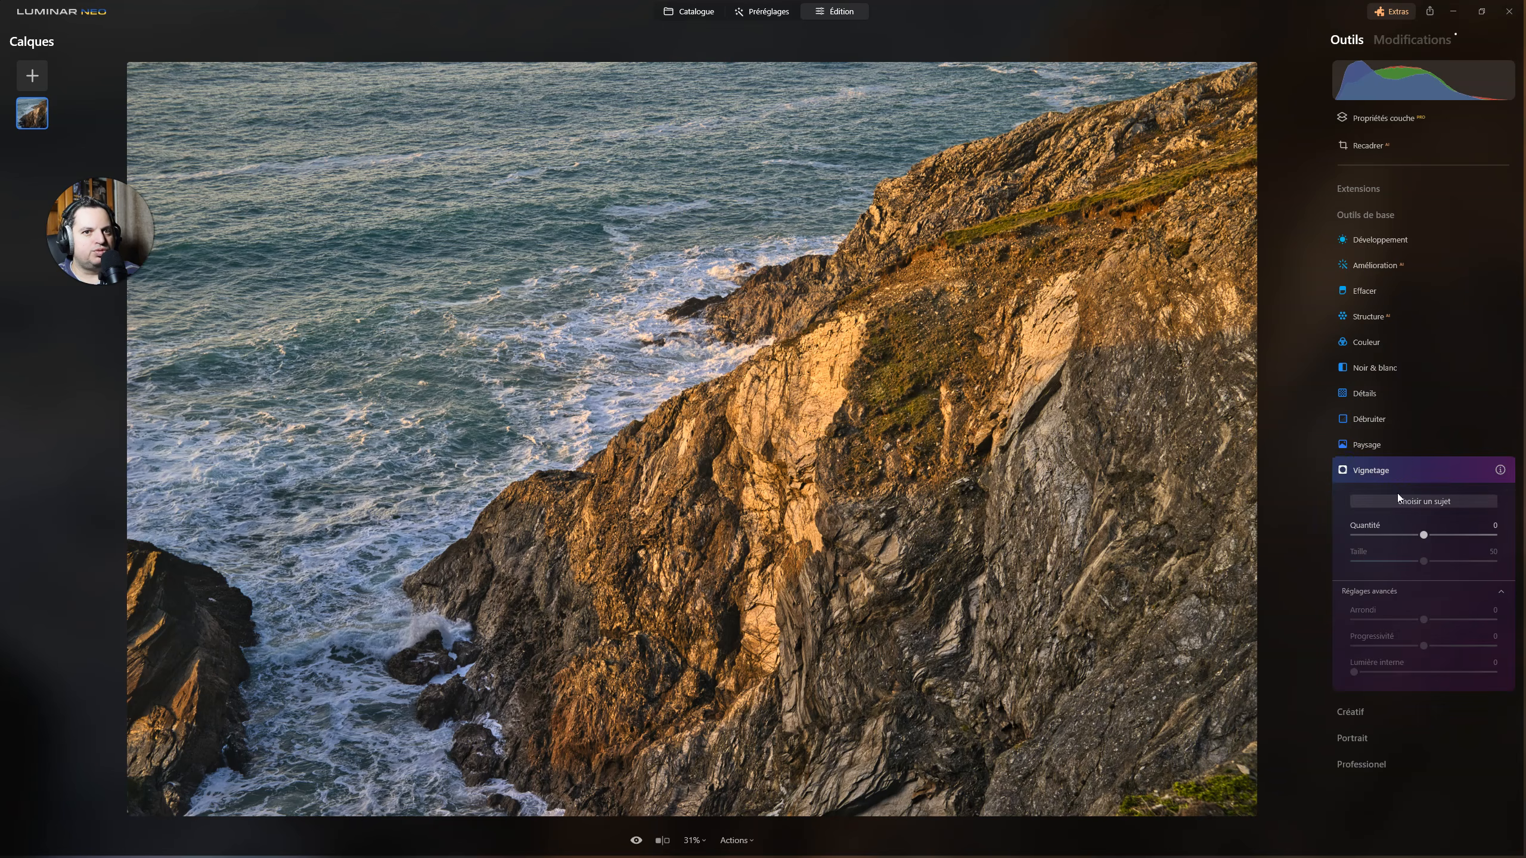
click(1398, 501)
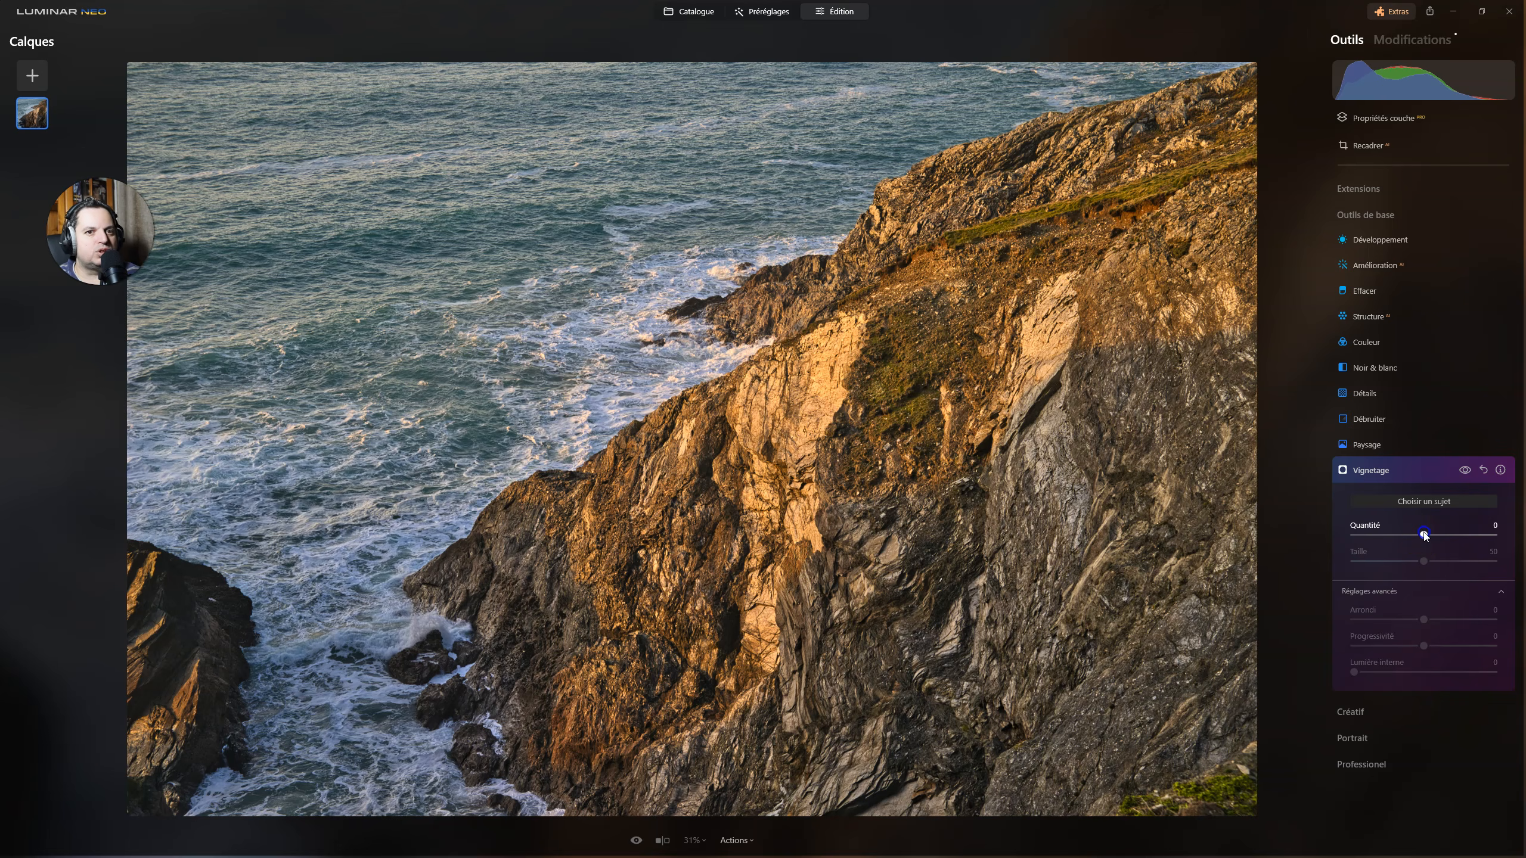
drag(1425, 534, 1311, 552)
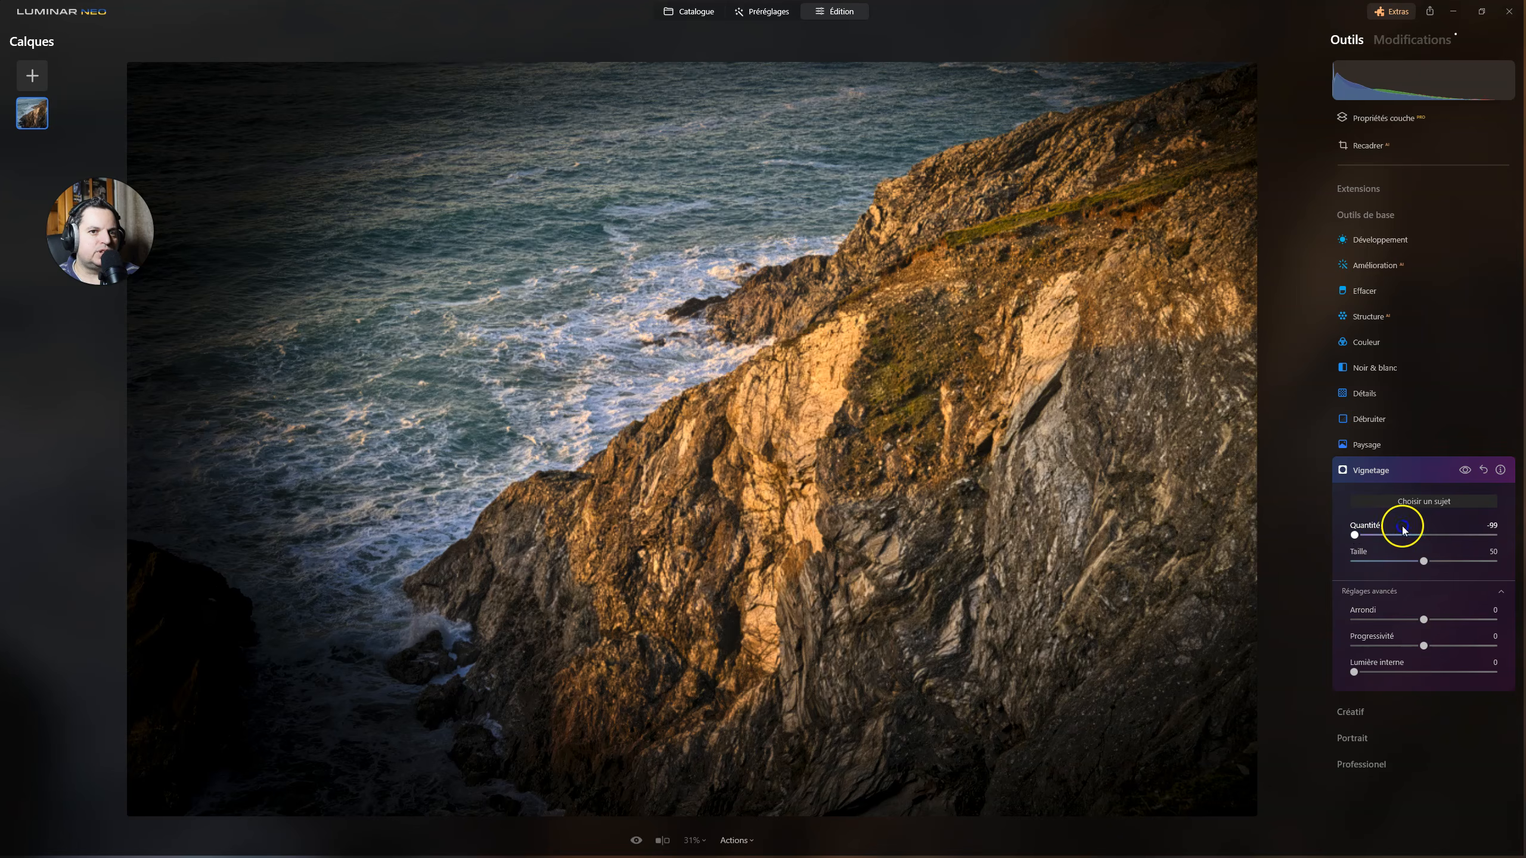
drag(1354, 535, 1494, 535)
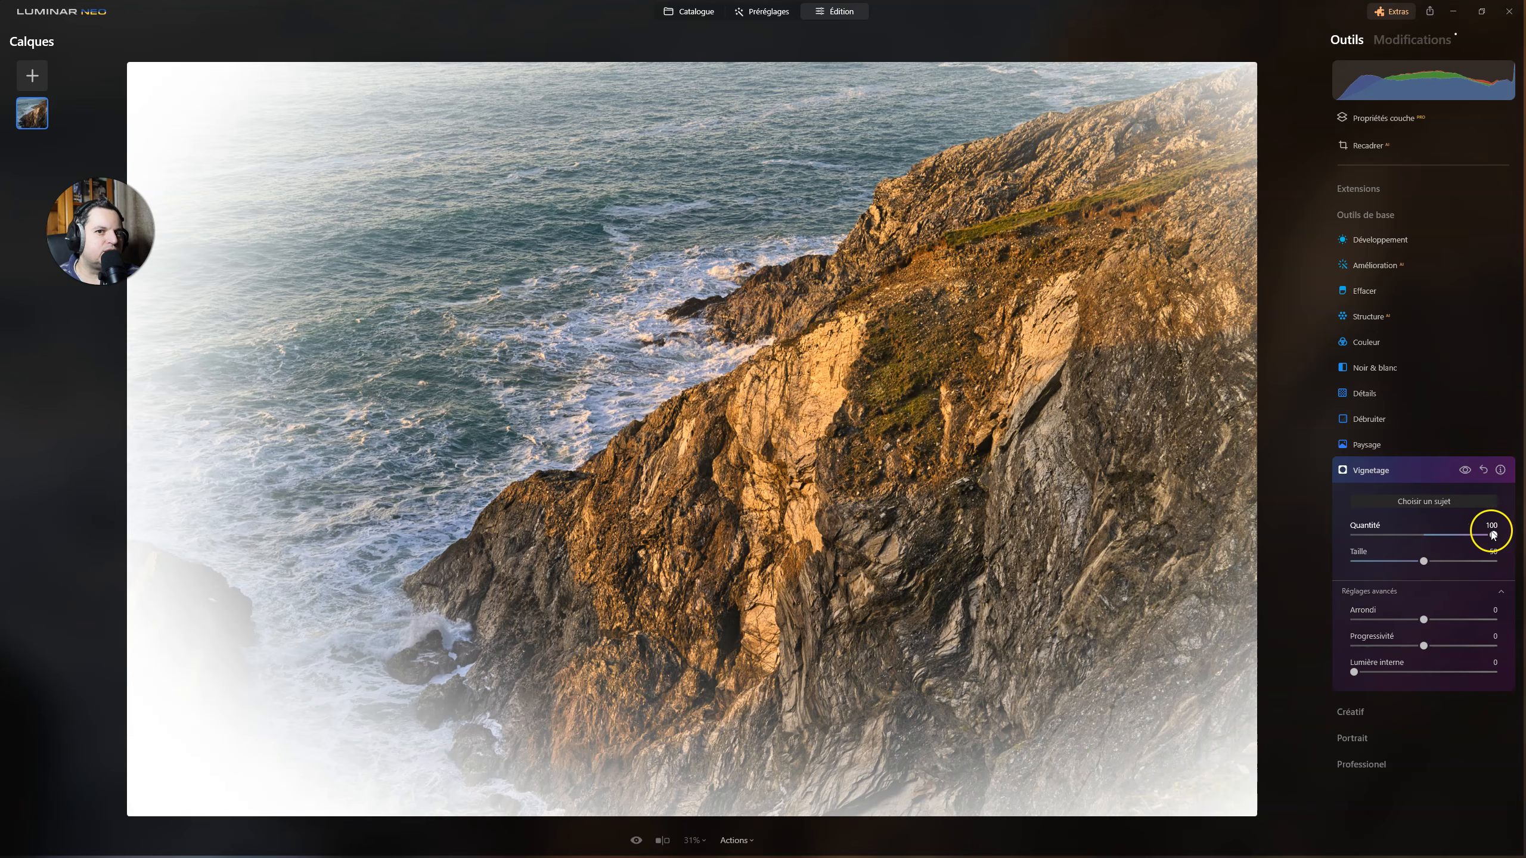
drag(1458, 535, 1377, 536)
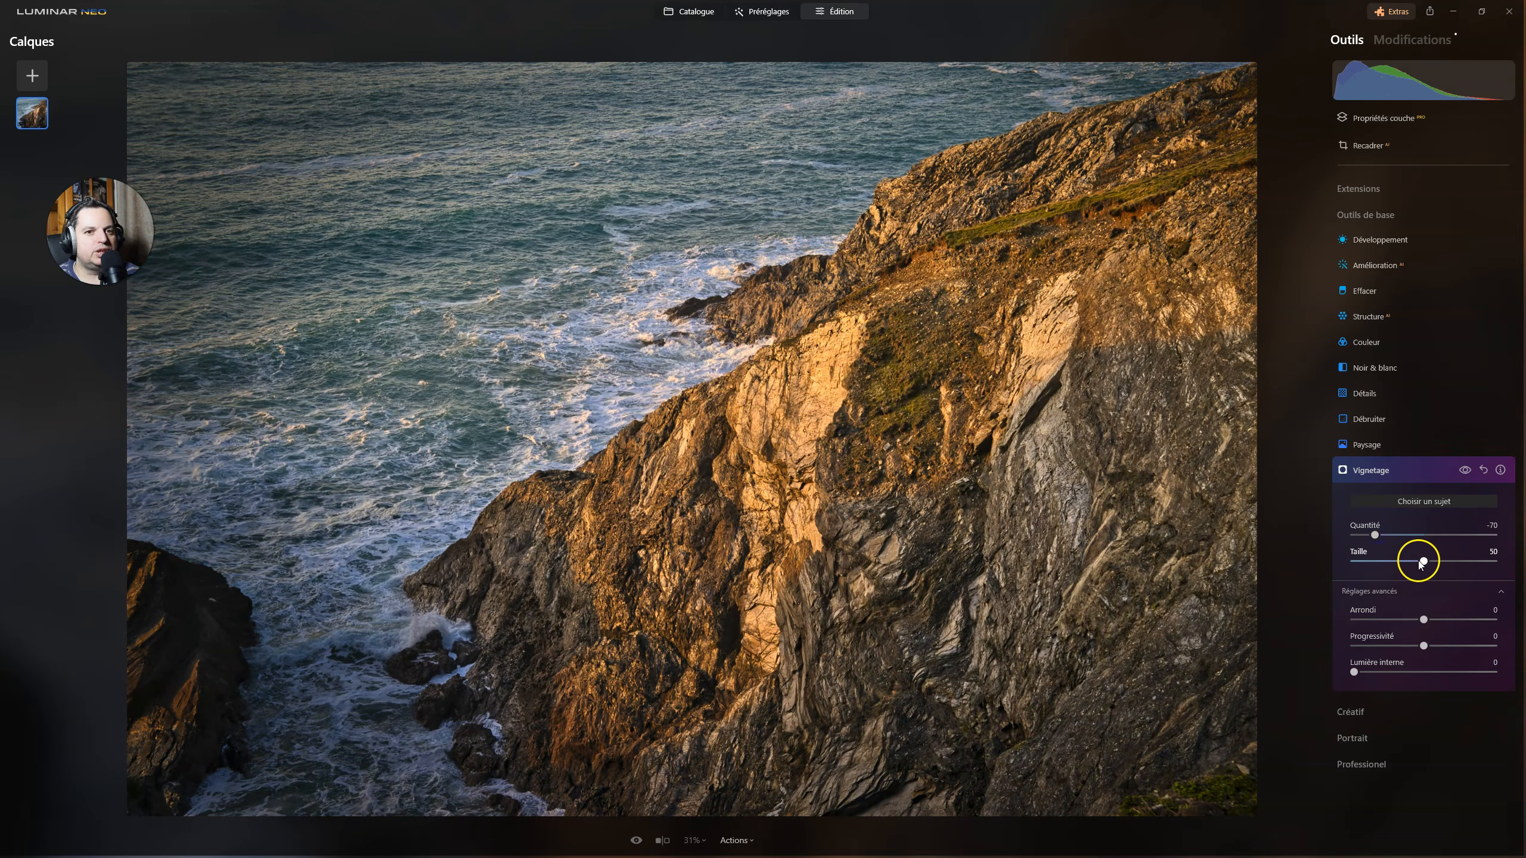
Shape the vignette with Taille at 11, Arrondi at 31 and Progressivité at -100.
drag(1425, 562, 1278, 555)
drag(1415, 563, 1373, 567)
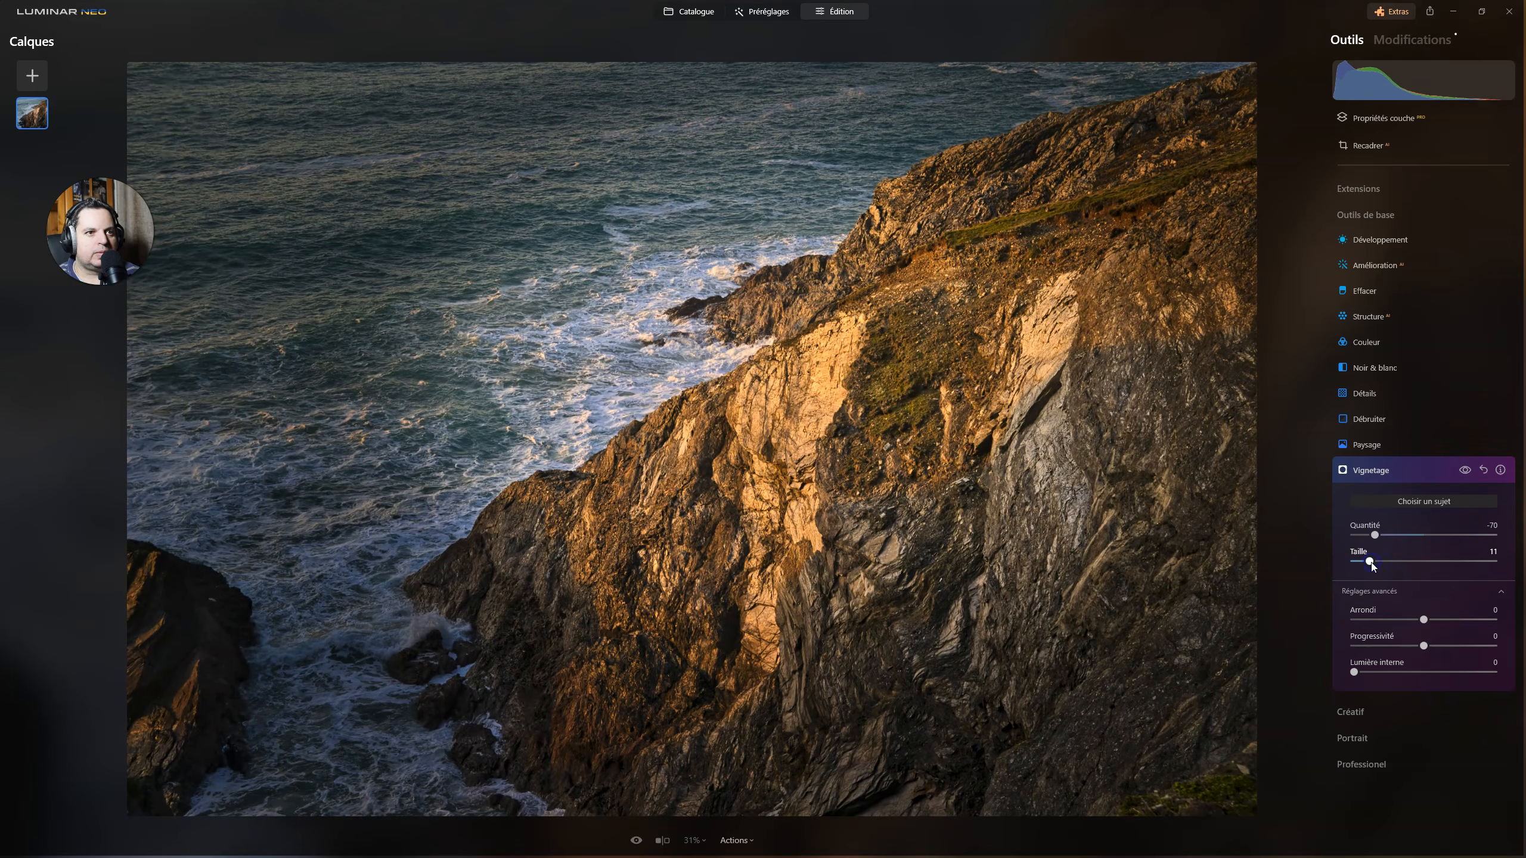
drag(1425, 620, 1495, 625)
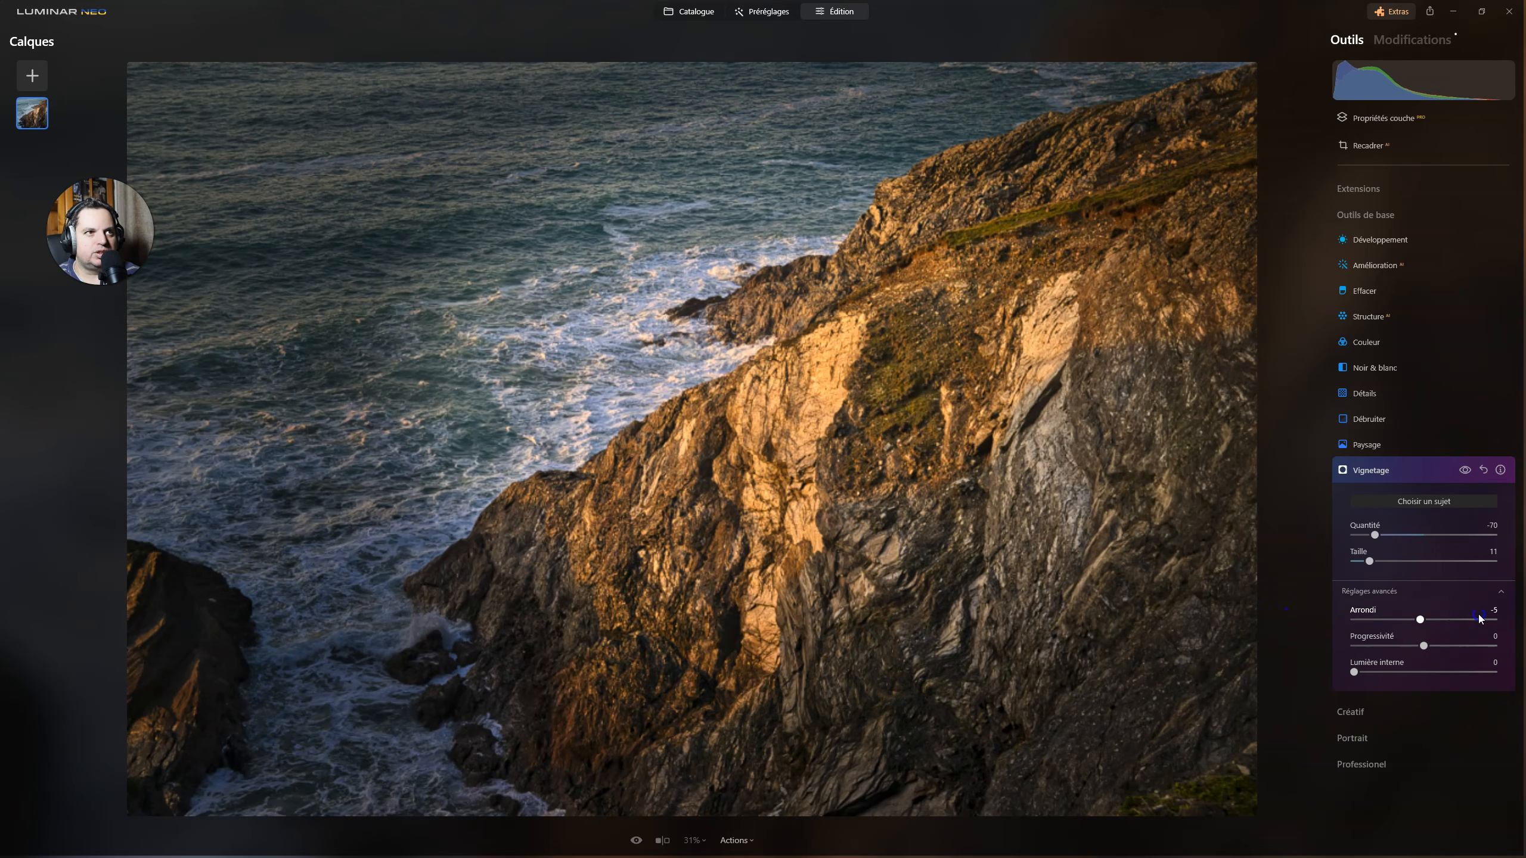
click(1444, 619)
click(1424, 648)
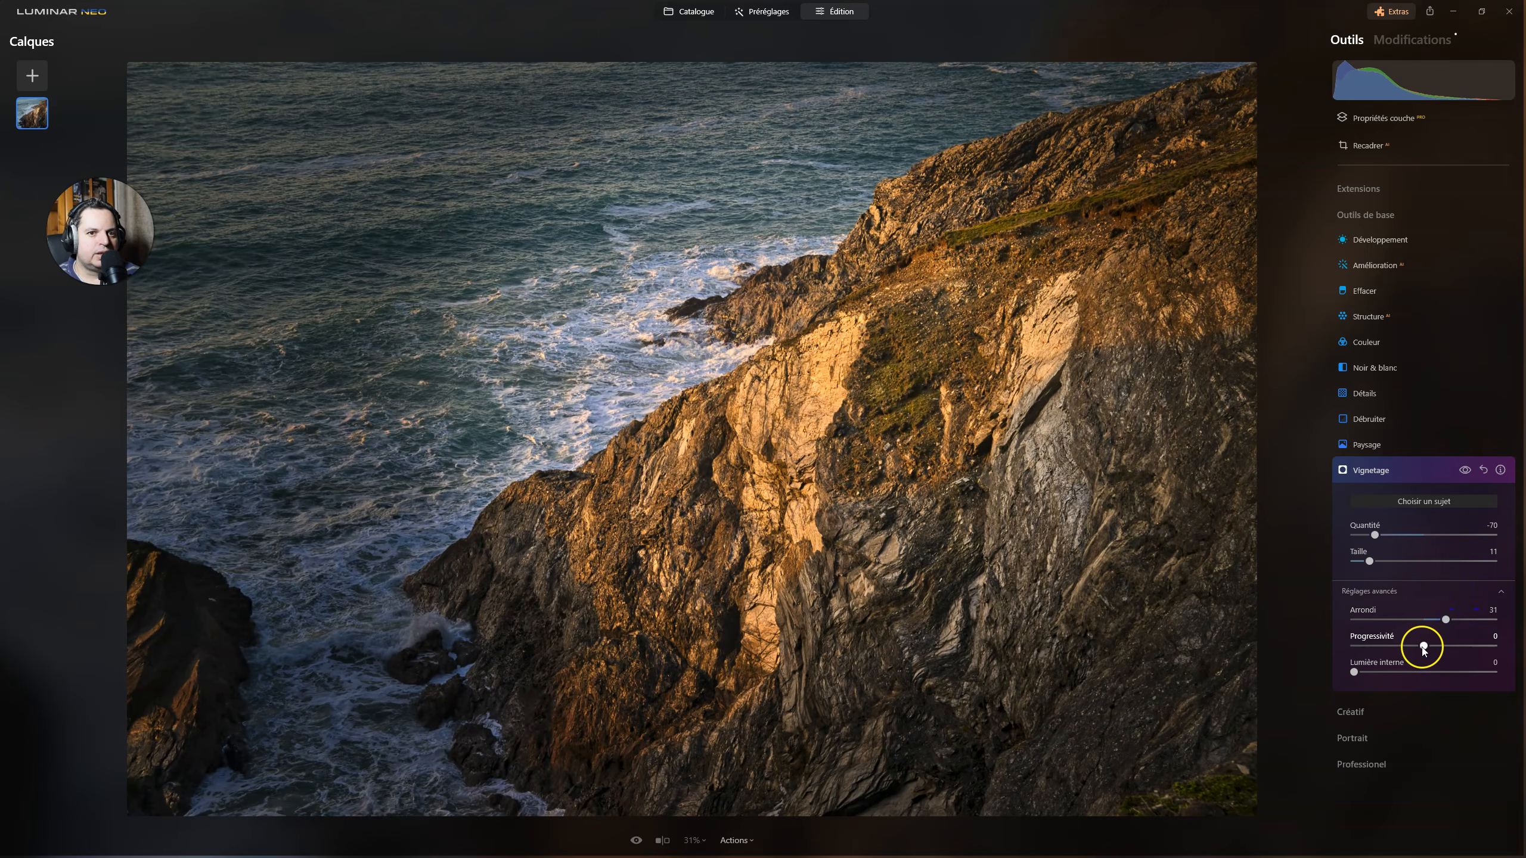
drag(1423, 646, 1241, 641)
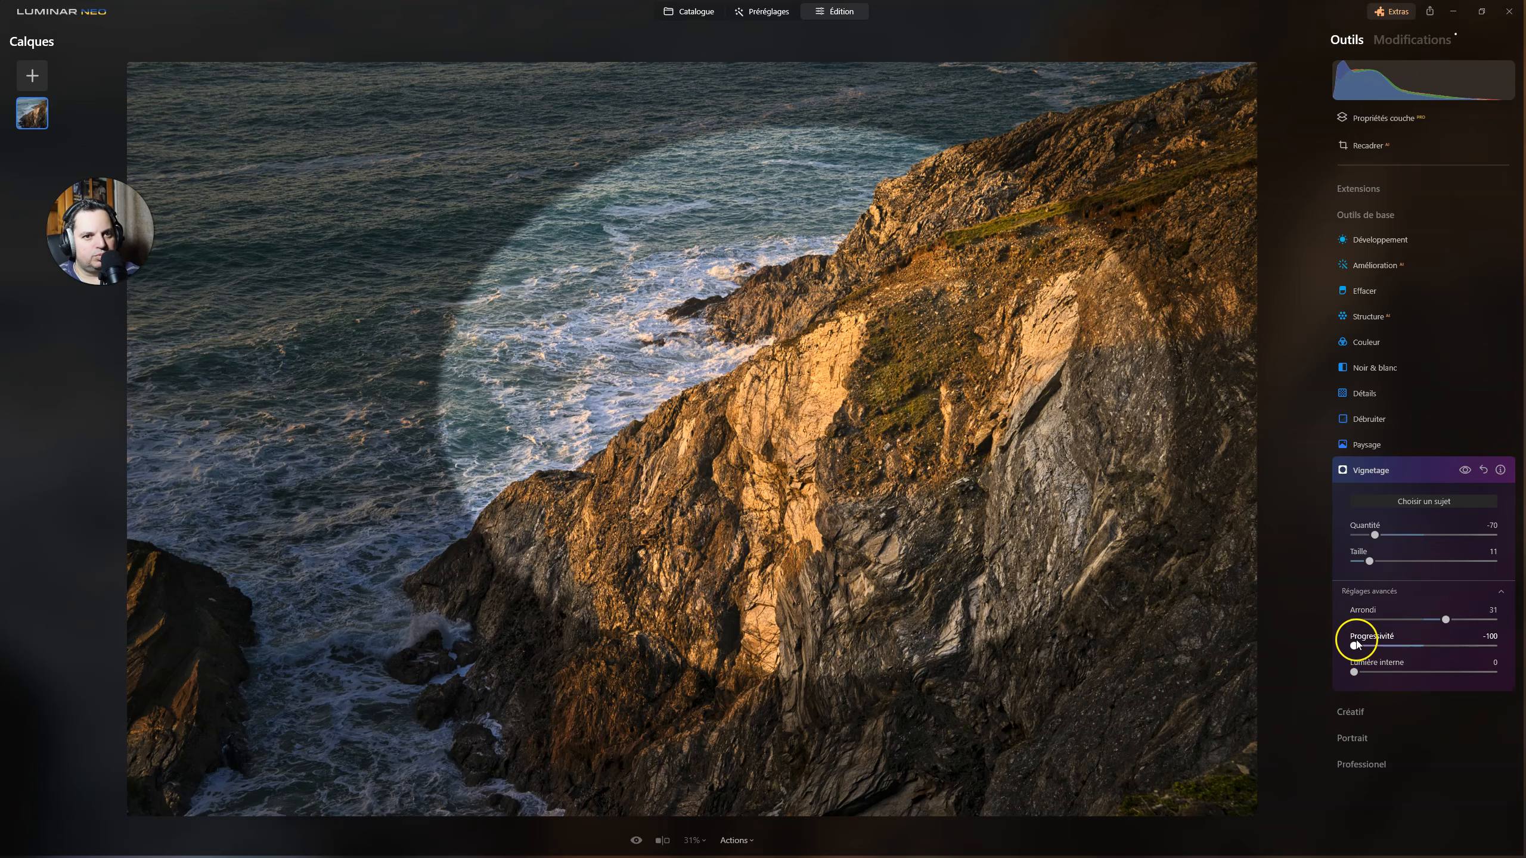
Try the vignette's Progressivité at 100 and back at -100, and reset its Quantité to 0.
drag(1357, 645, 1493, 646)
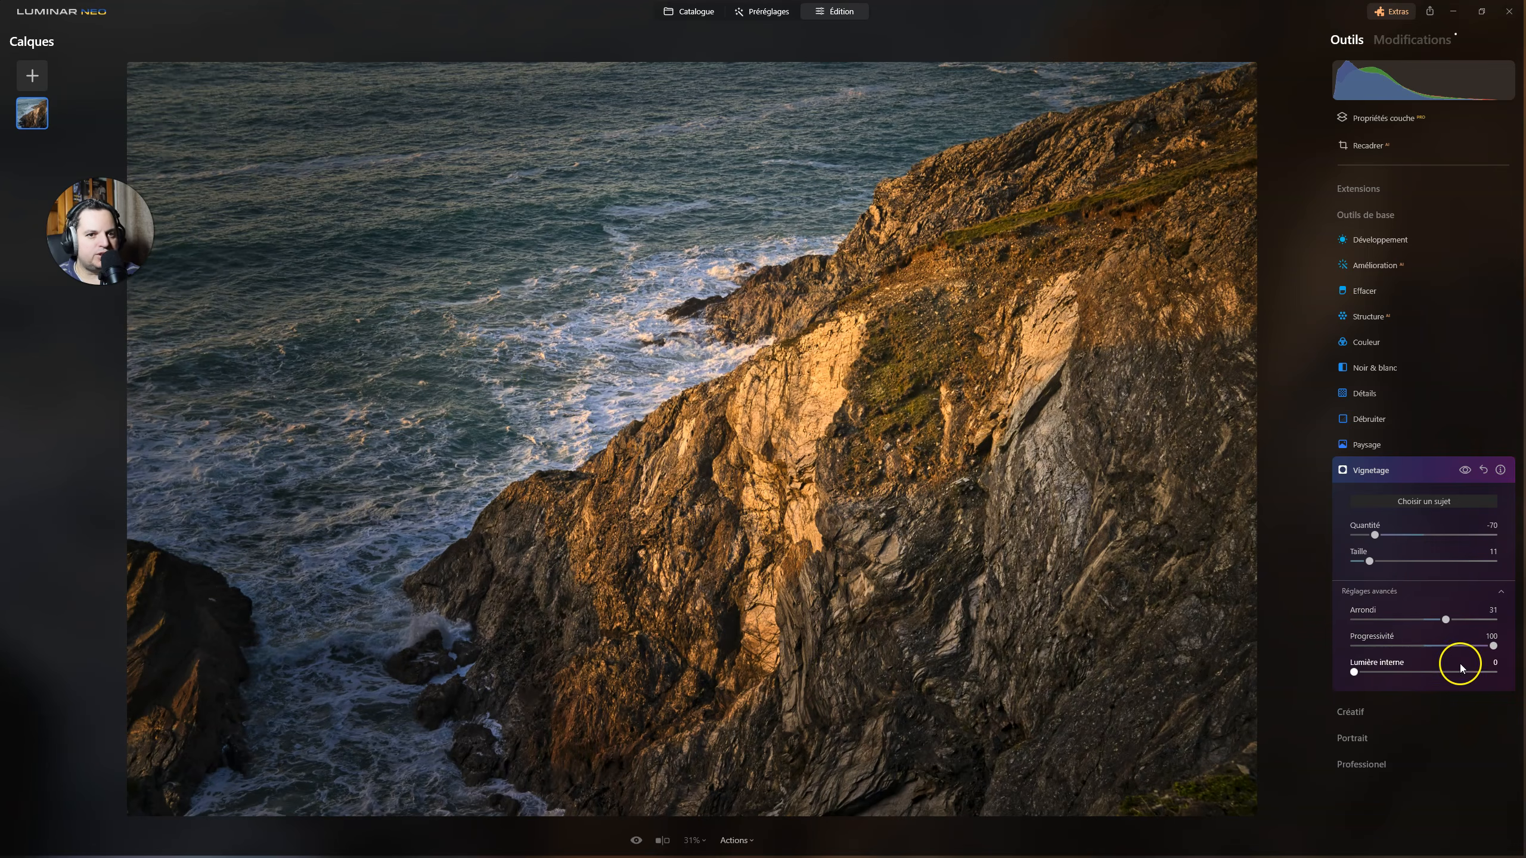
drag(1494, 646, 1079, 640)
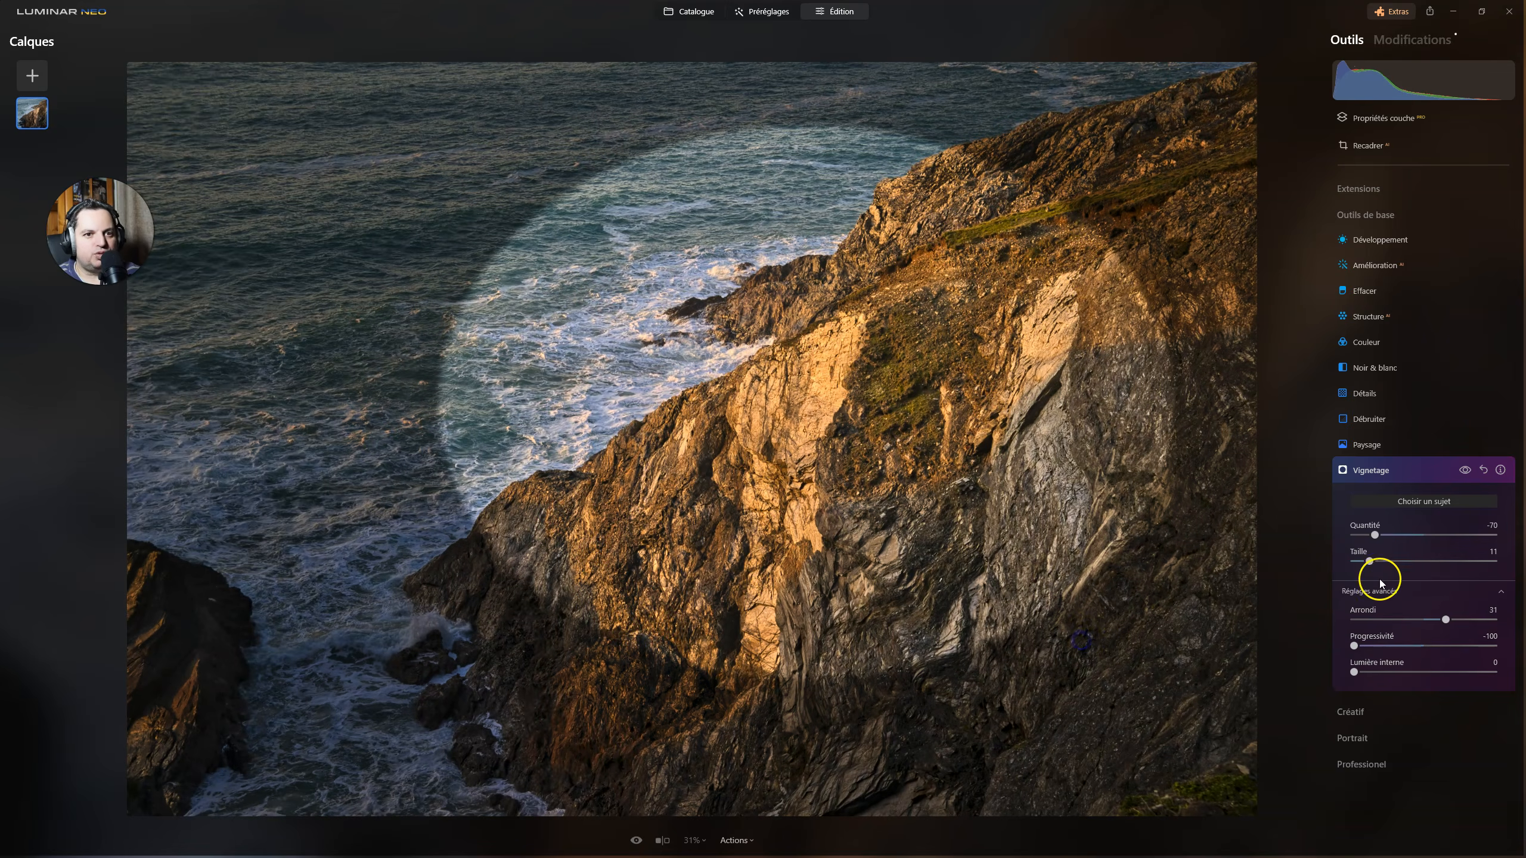
double_click(1375, 533)
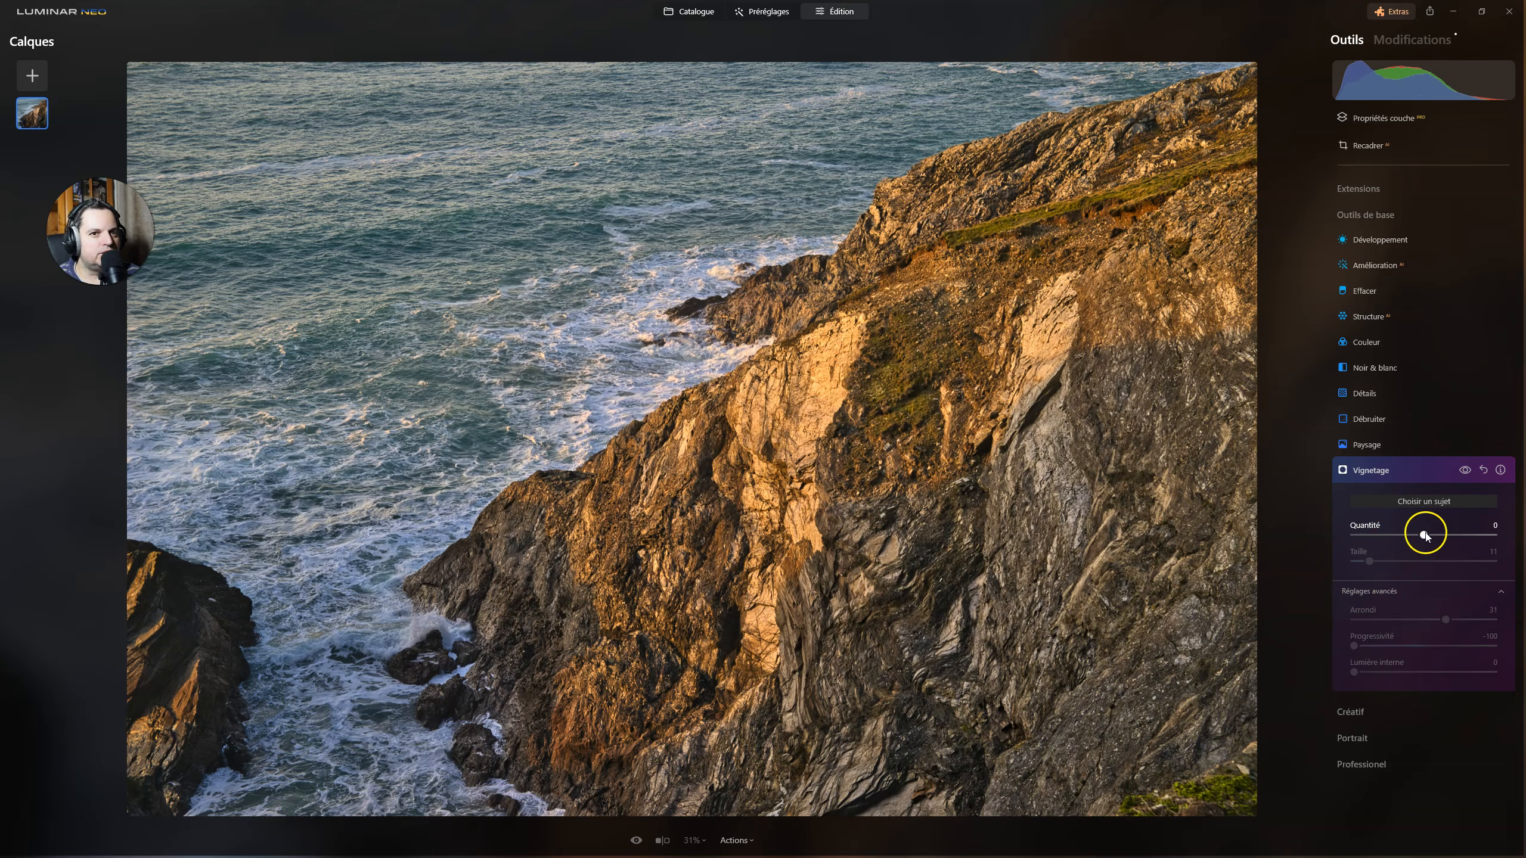
Set the vignette's Quantité to -100 and Taille to 0, try Arrondi at both extremes, and set it to -13.
drag(1427, 534, 1243, 559)
click(1368, 561)
drag(1430, 563, 1277, 555)
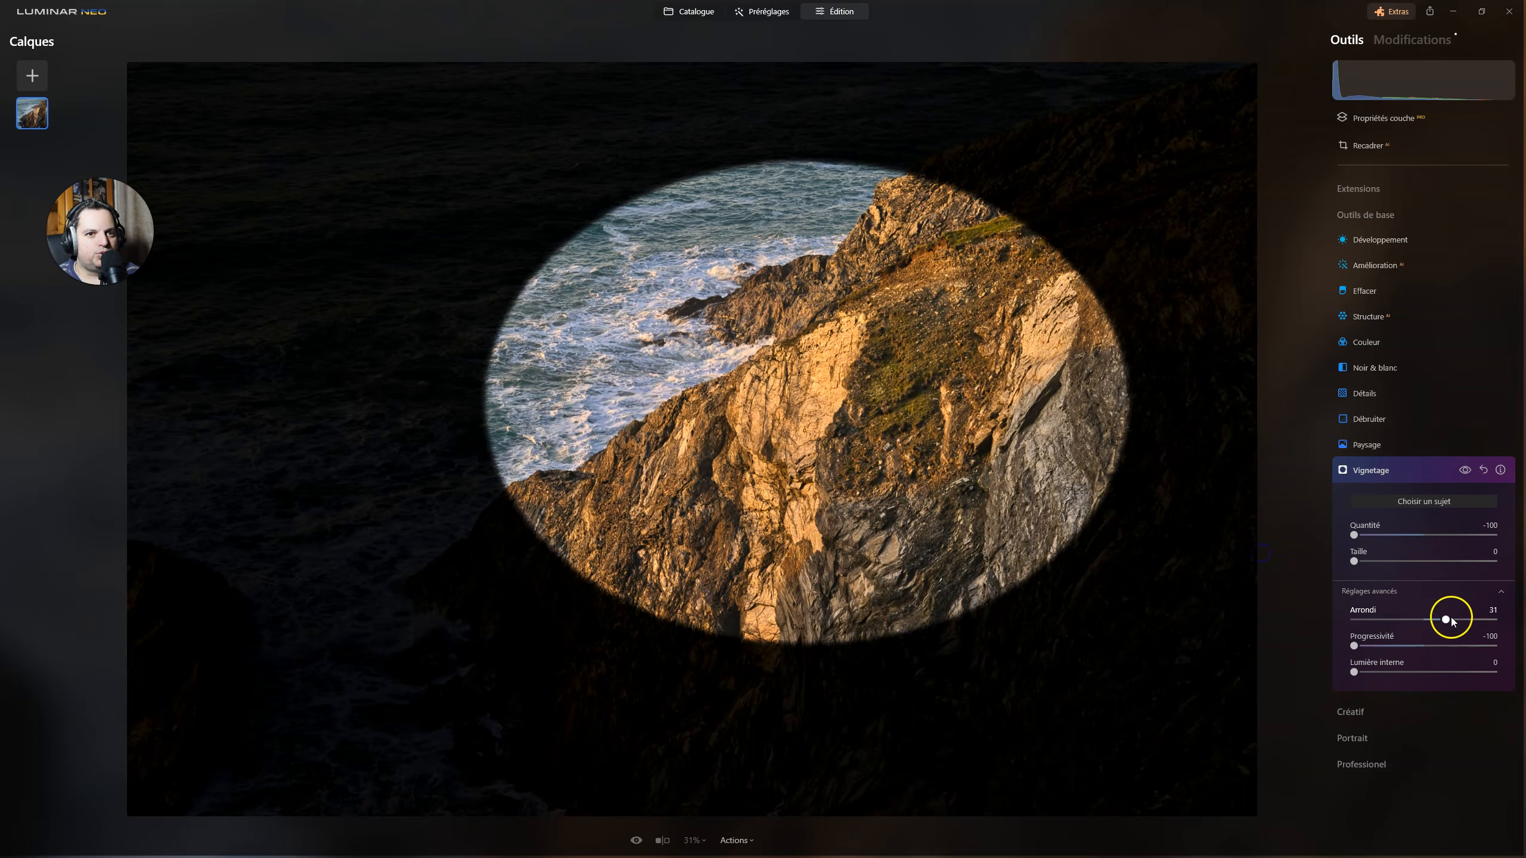
click(1470, 619)
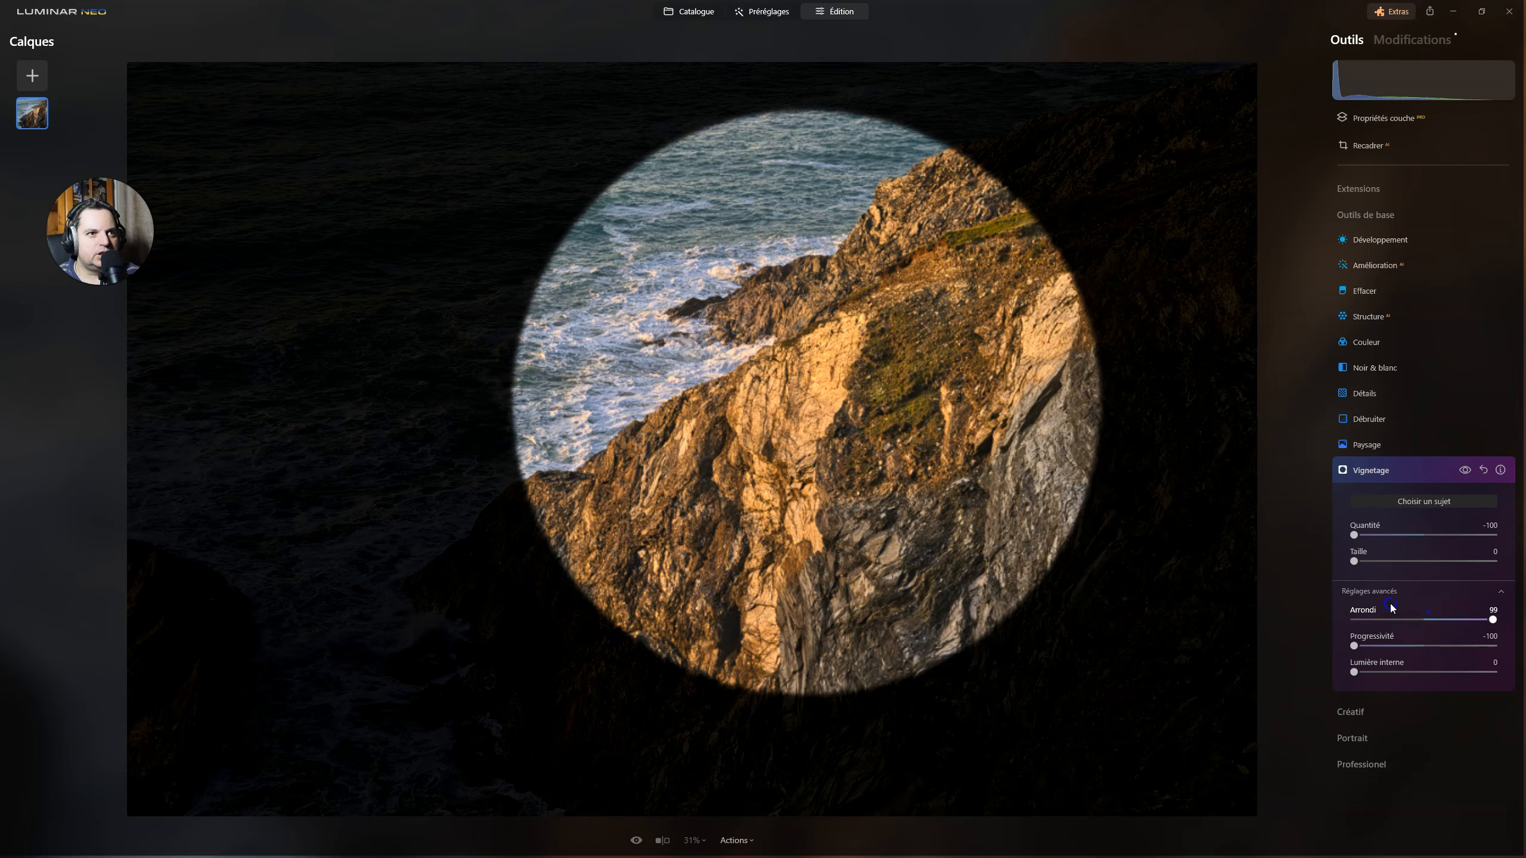
drag(1470, 620, 1258, 598)
drag(1372, 607, 1413, 596)
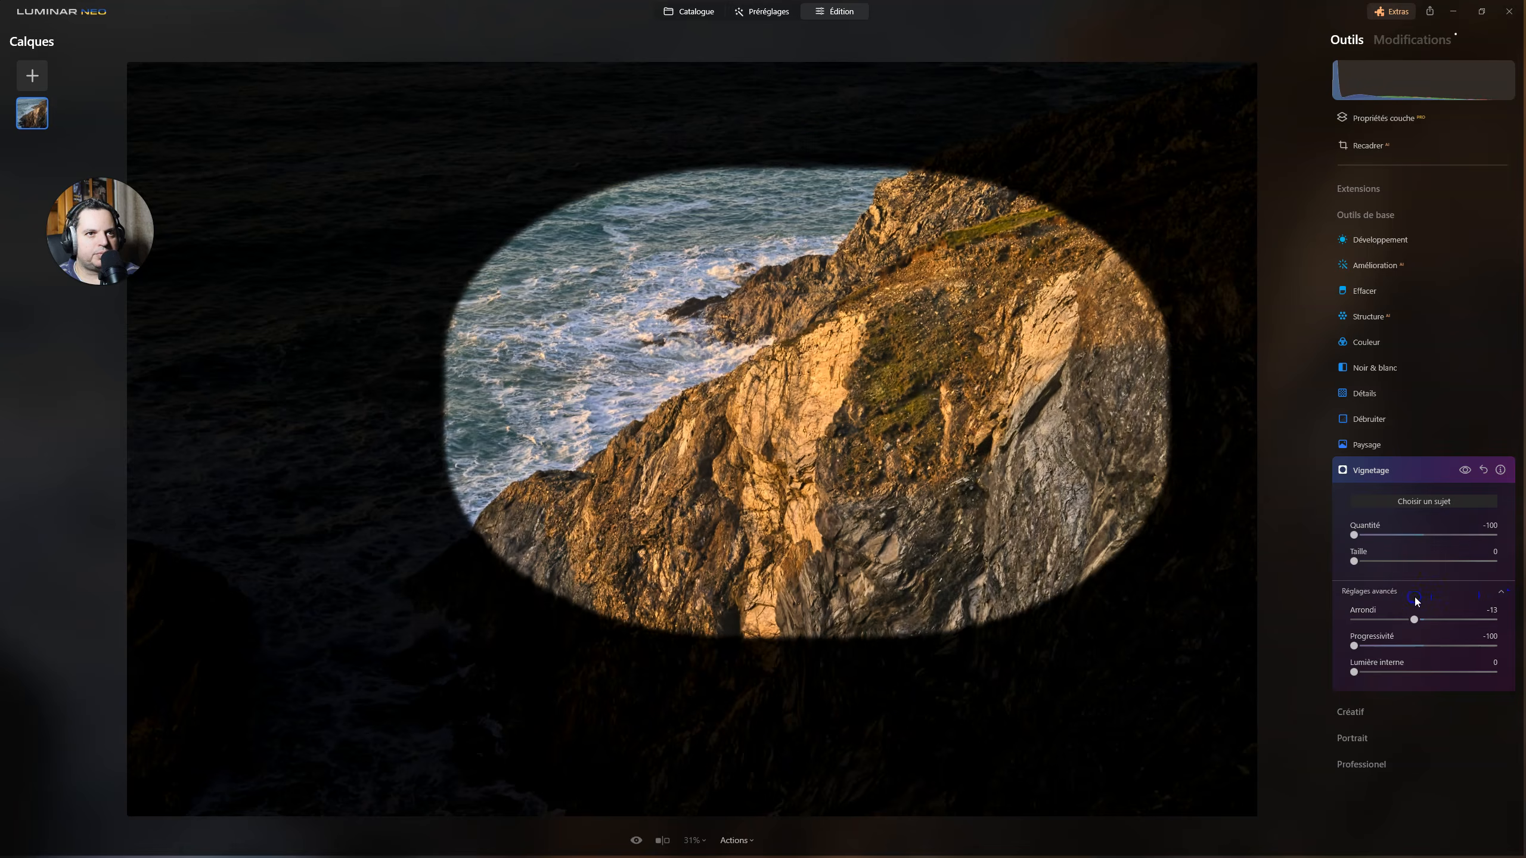
Soften the vignette with Progressivité at 100, Quantité at -55 and Lumière interne at 32.
drag(1355, 644, 1486, 649)
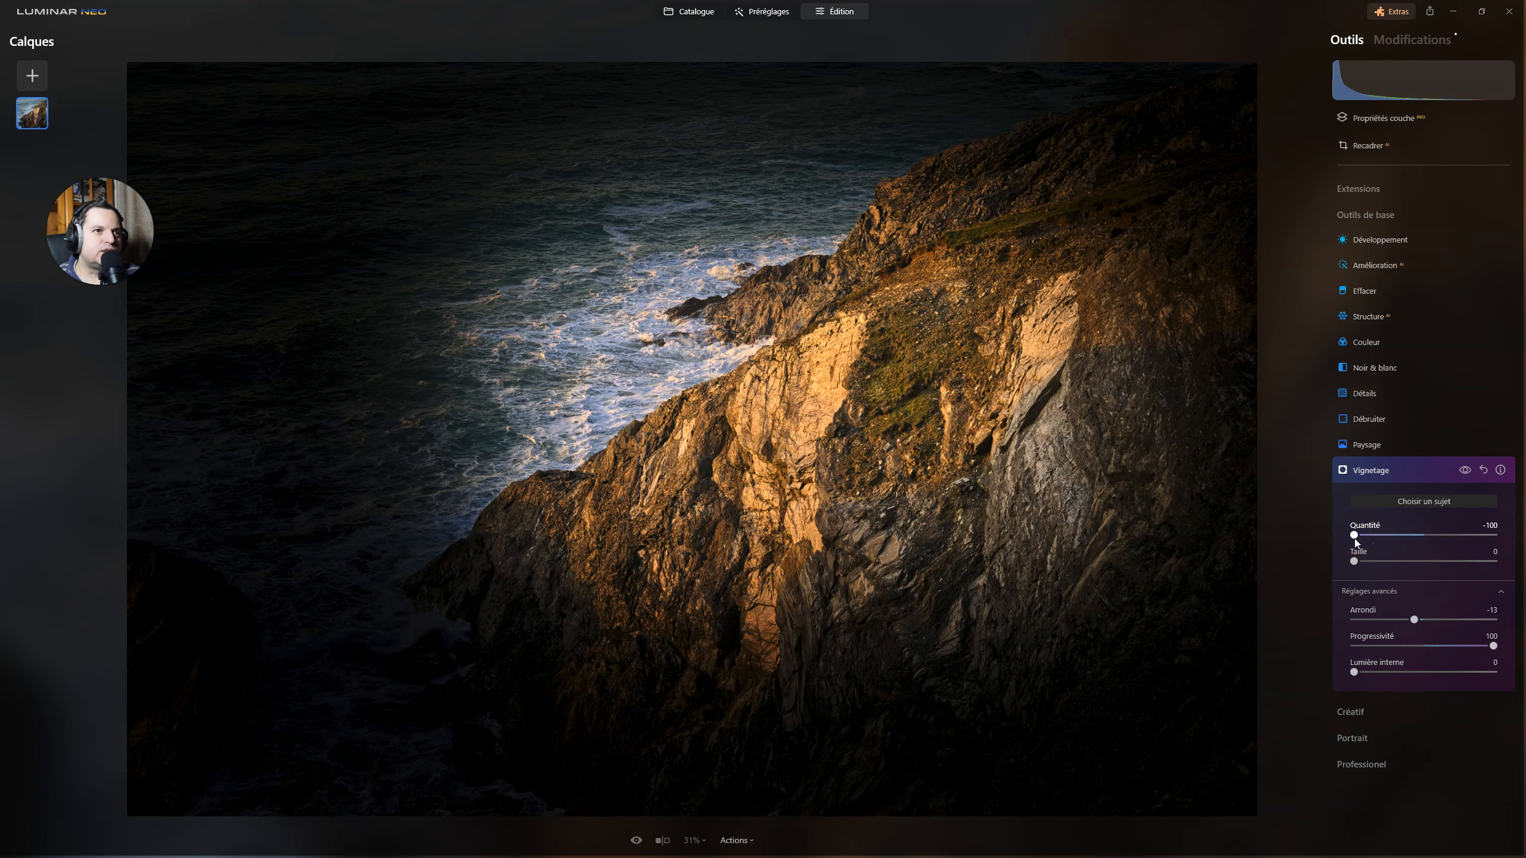
drag(1355, 540, 1390, 540)
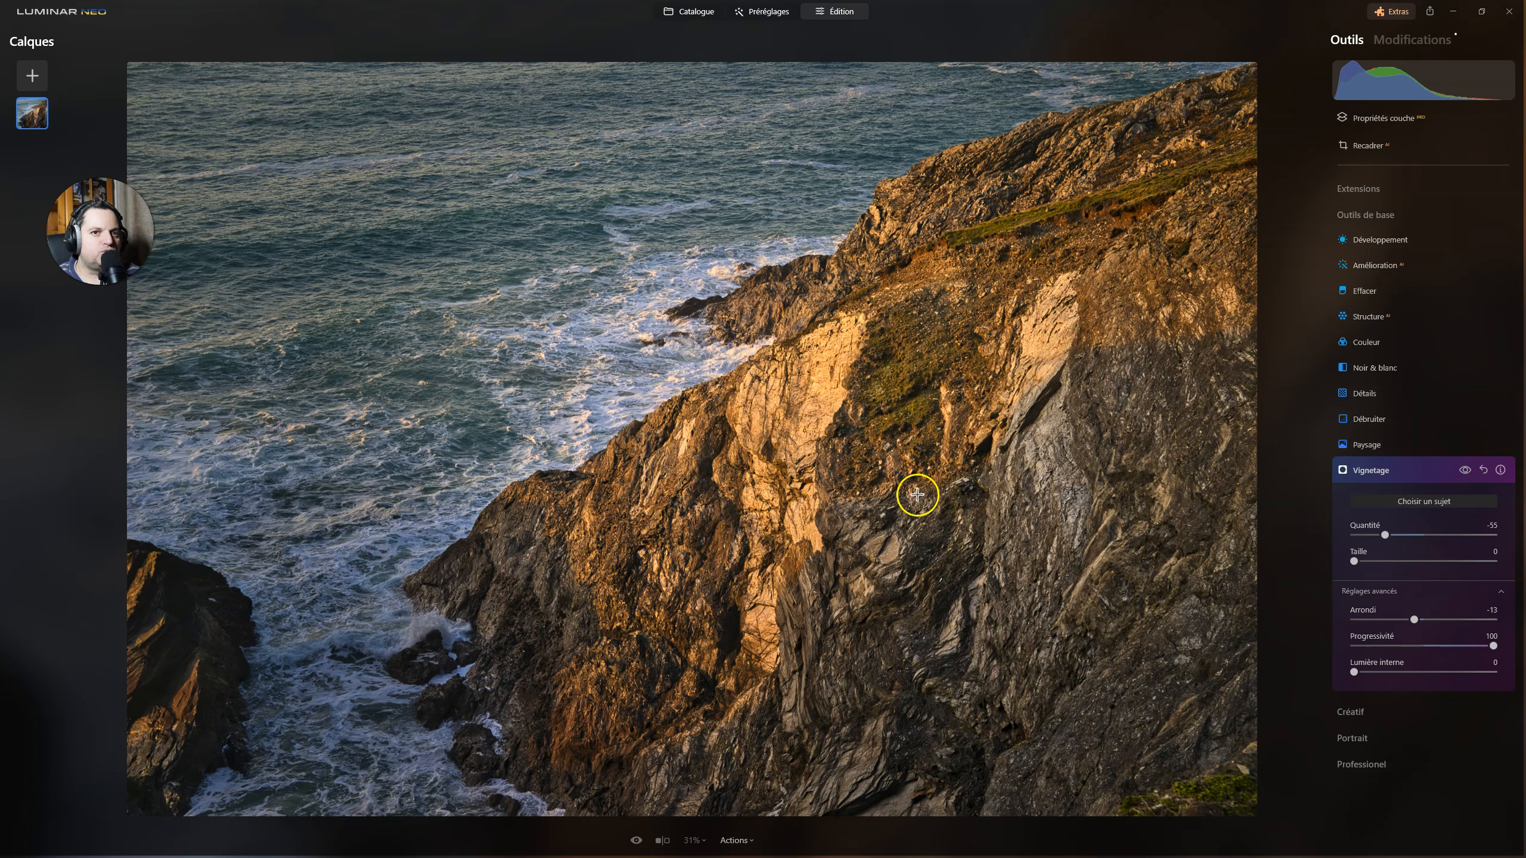
click(1105, 410)
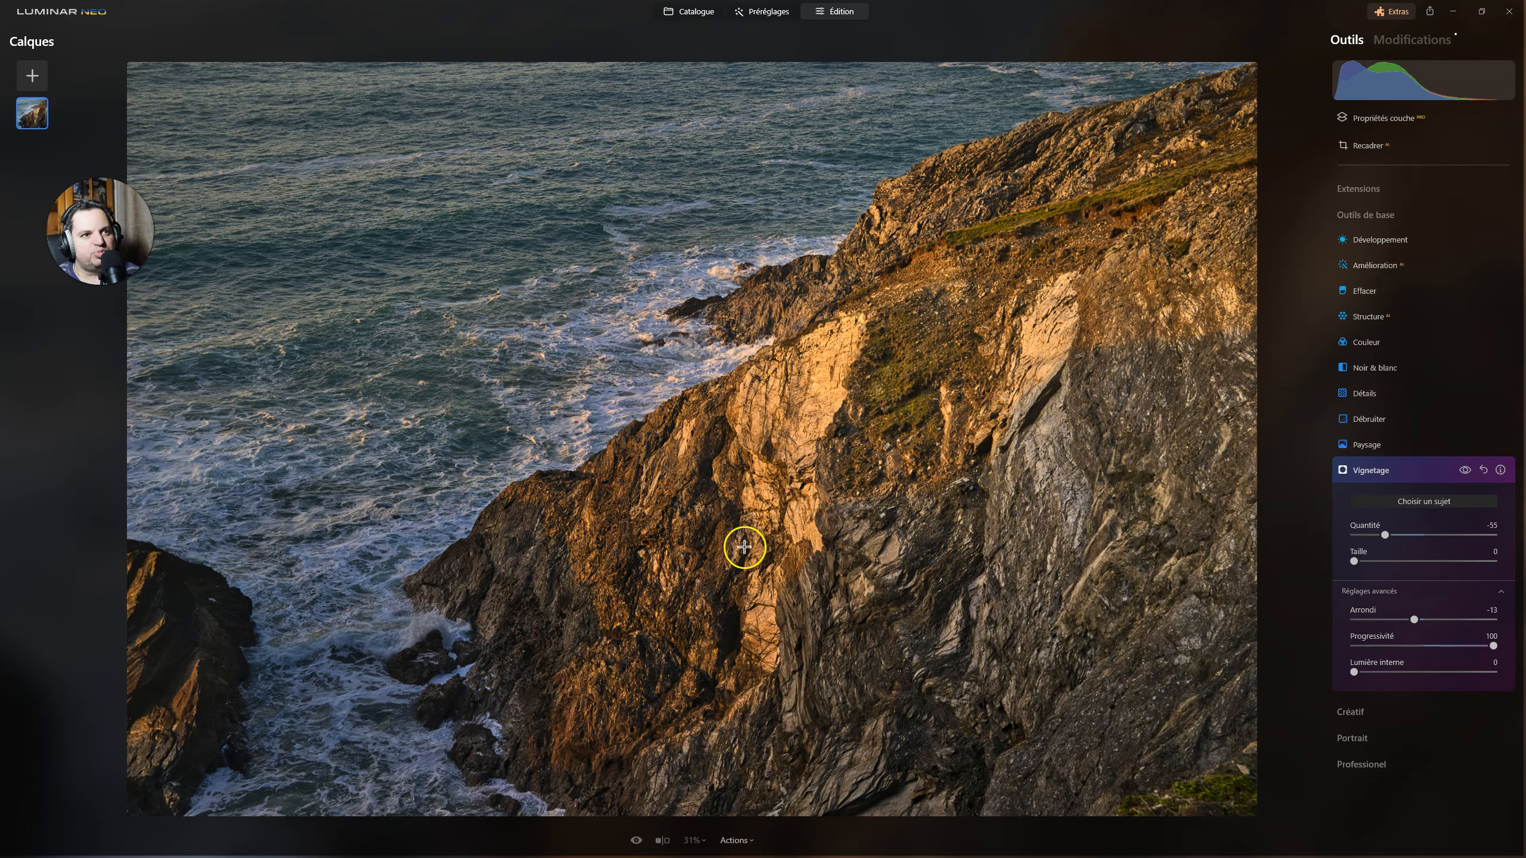
click(780, 533)
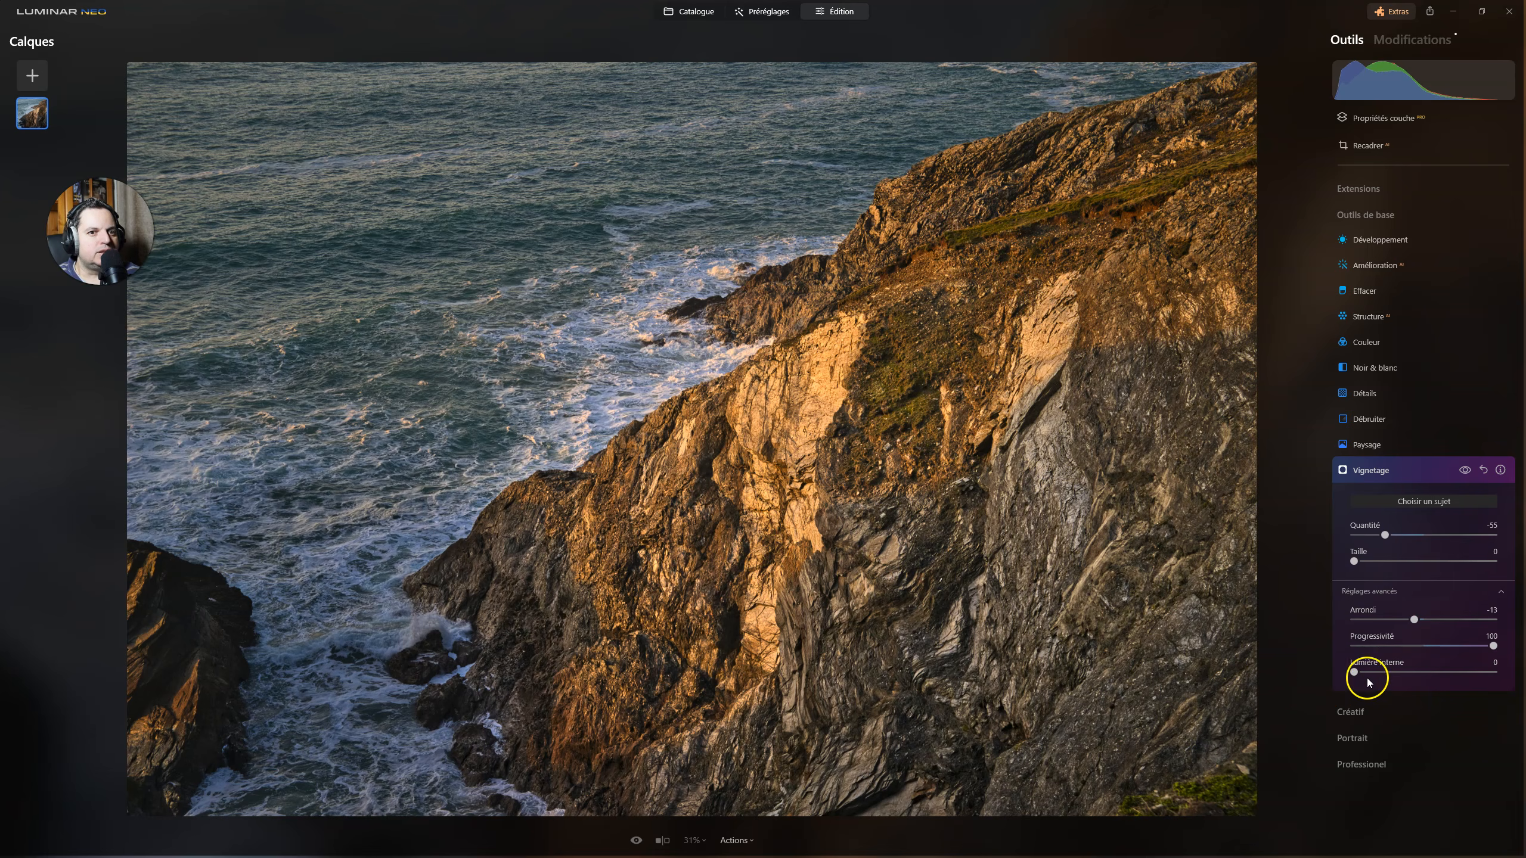
drag(1359, 670, 1398, 668)
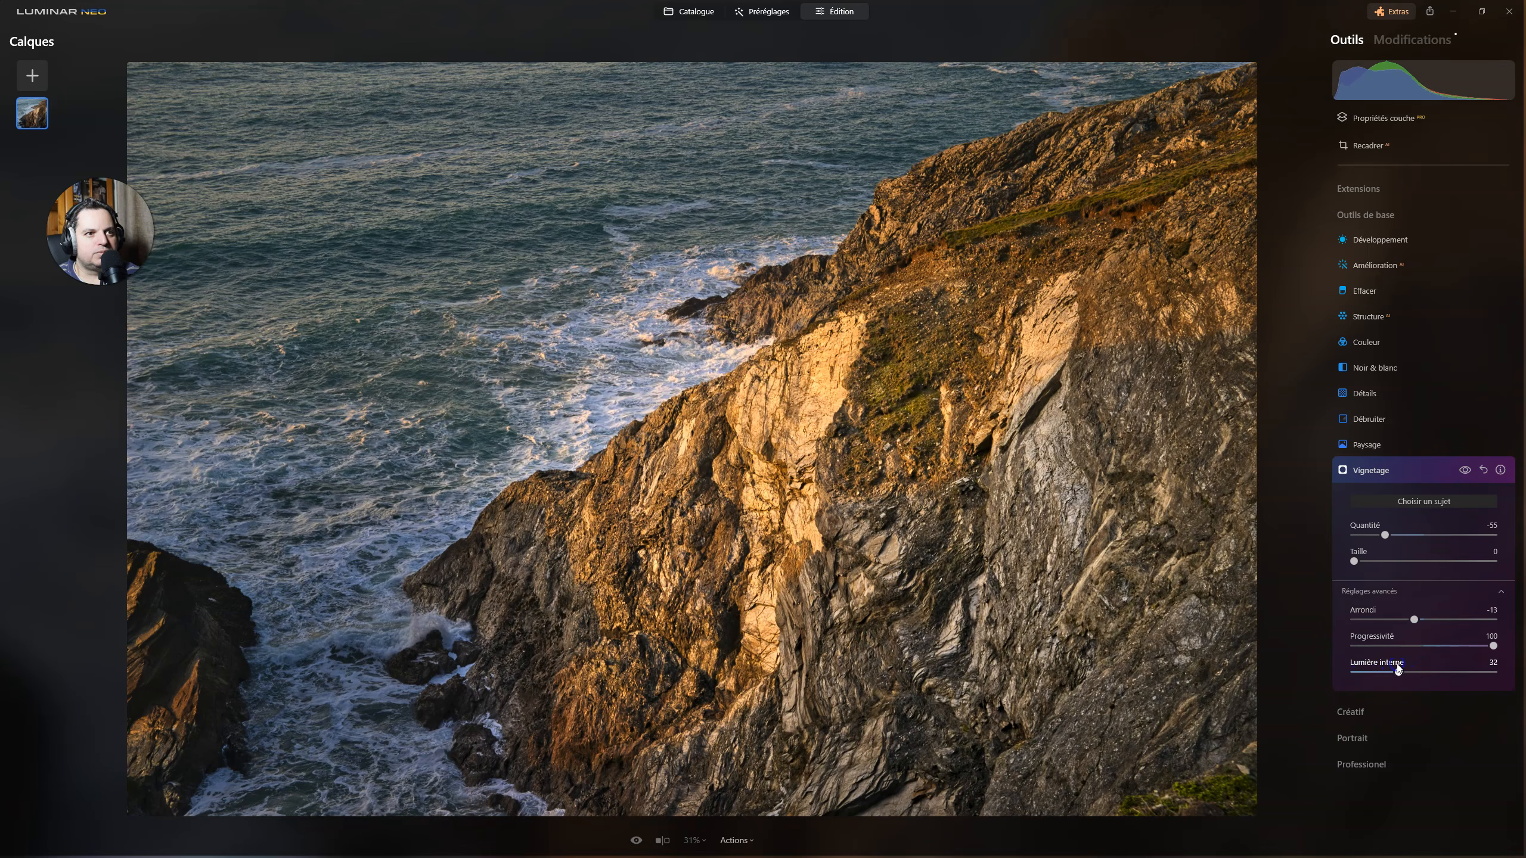
Compare the photo with and without the vignette, examining the sunlit cliff, the shaded rock and the edges.
click(1463, 470)
click(1463, 470)
click(727, 359)
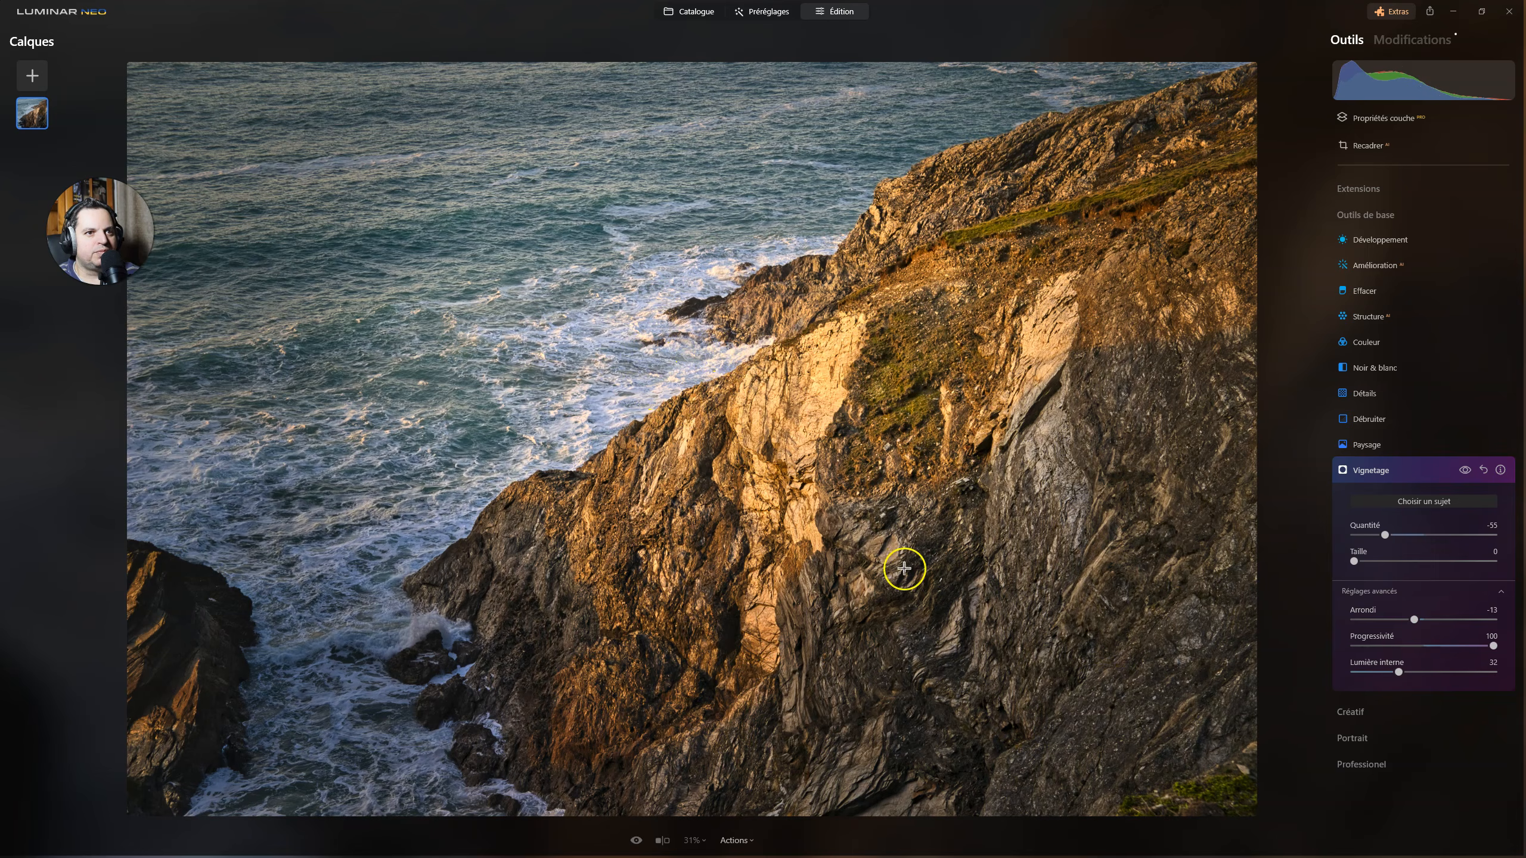
click(887, 558)
click(818, 421)
click(1131, 460)
click(1050, 95)
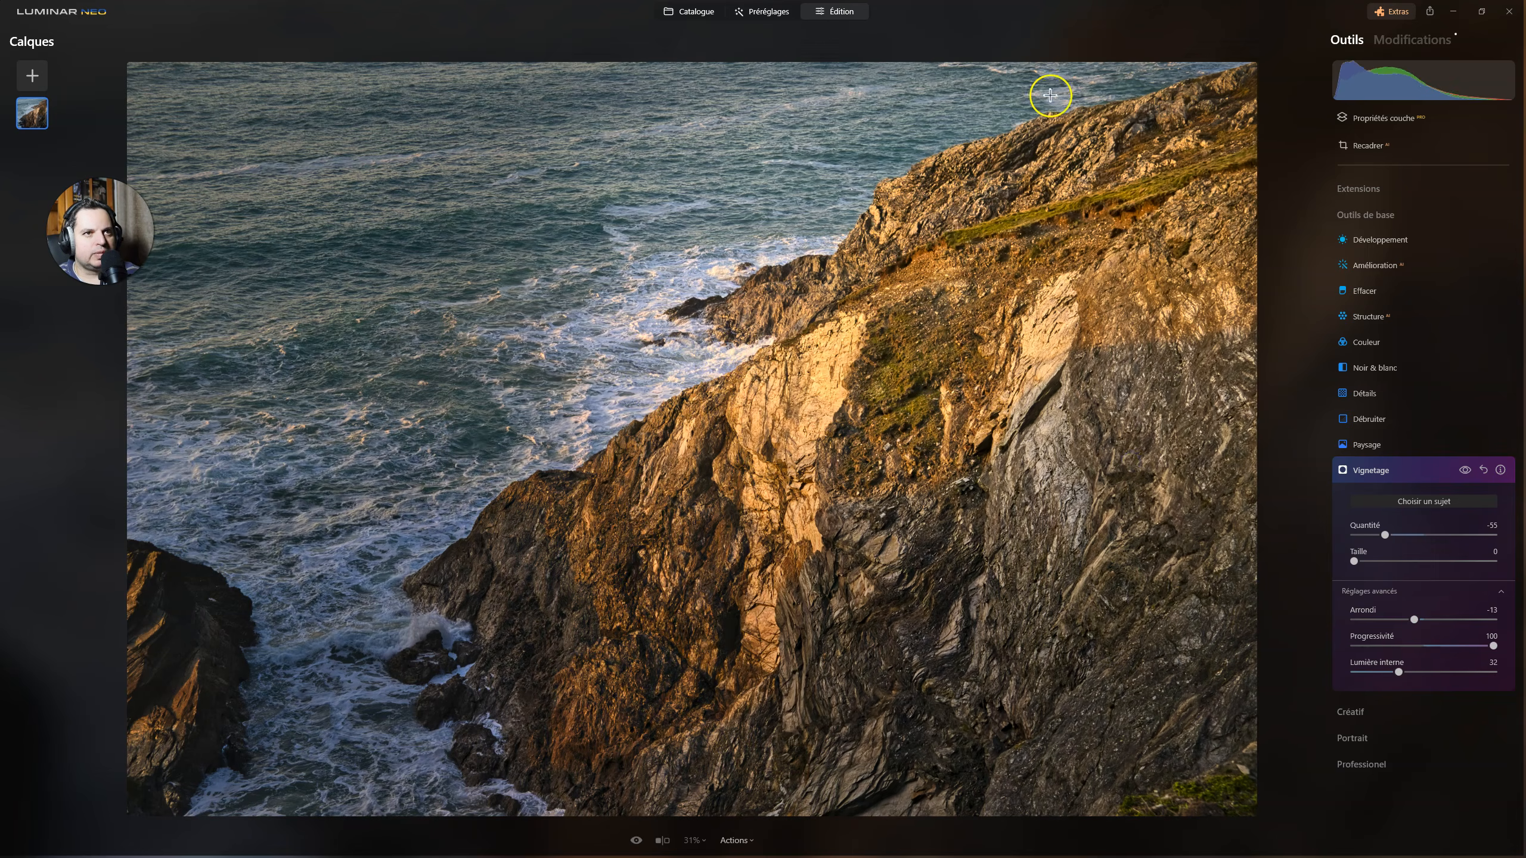
click(836, 573)
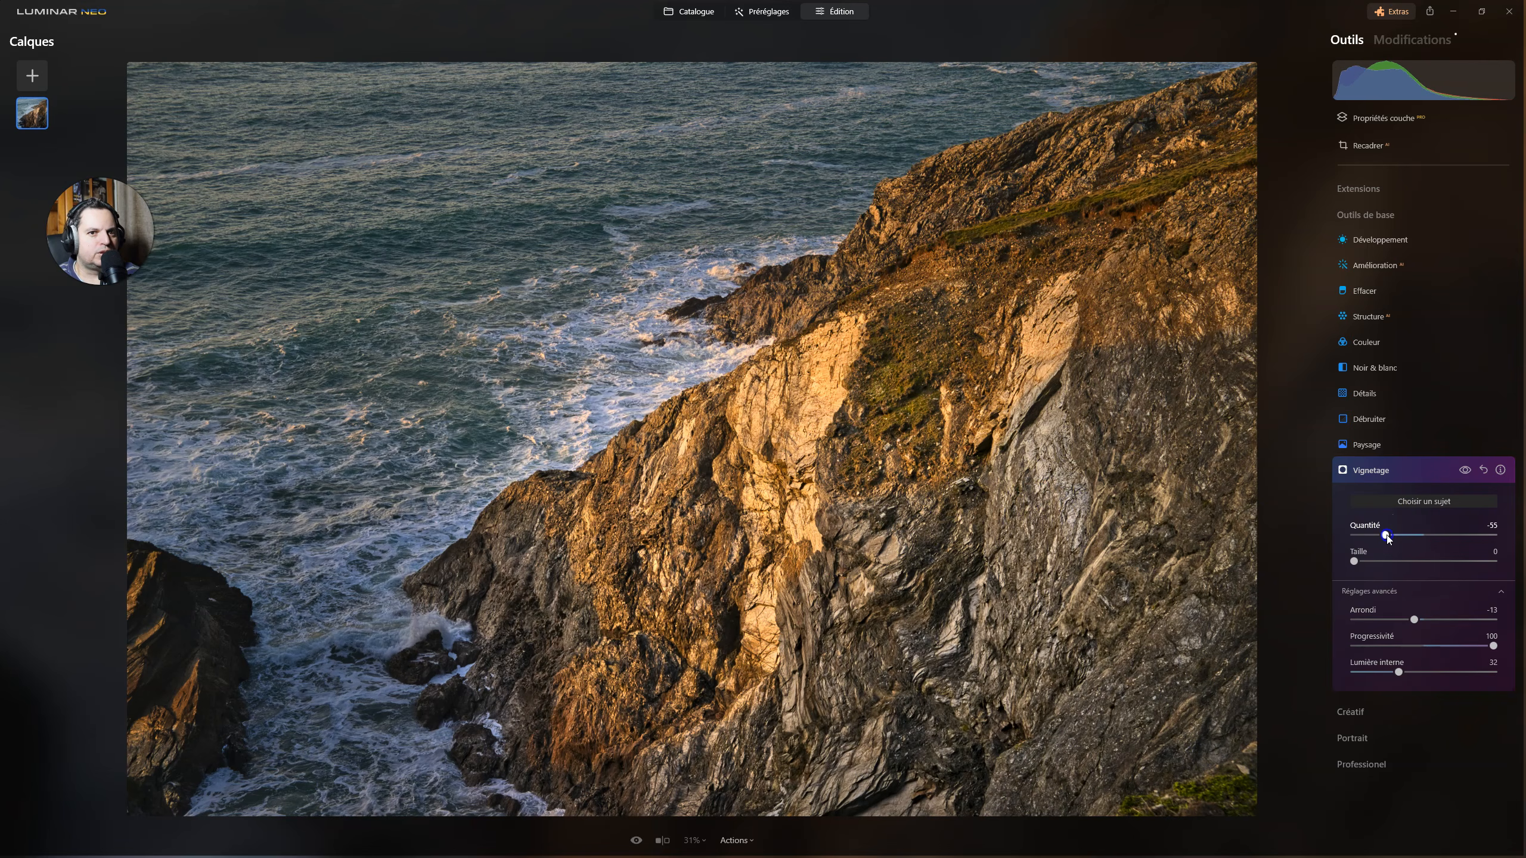
Set the vignette's Quantité to -61, check the photo with and without it, and return to the tool list.
mouse_move(1387, 538)
mouse_down()
mouse_move(1402, 537)
mouse_move(1370, 531)
mouse_move(1383, 524)
mouse_up()
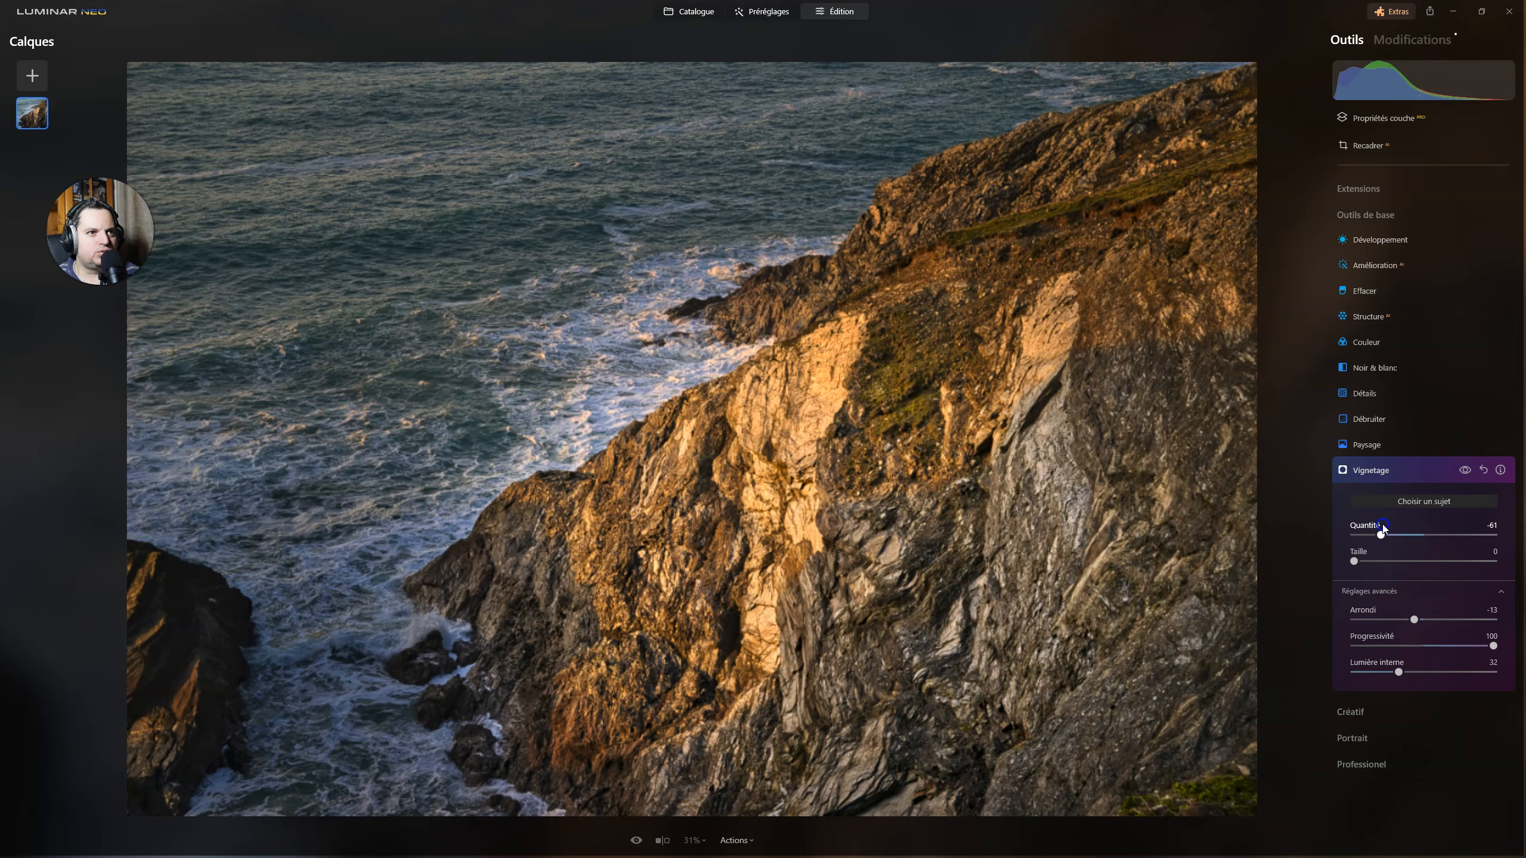
click(1426, 504)
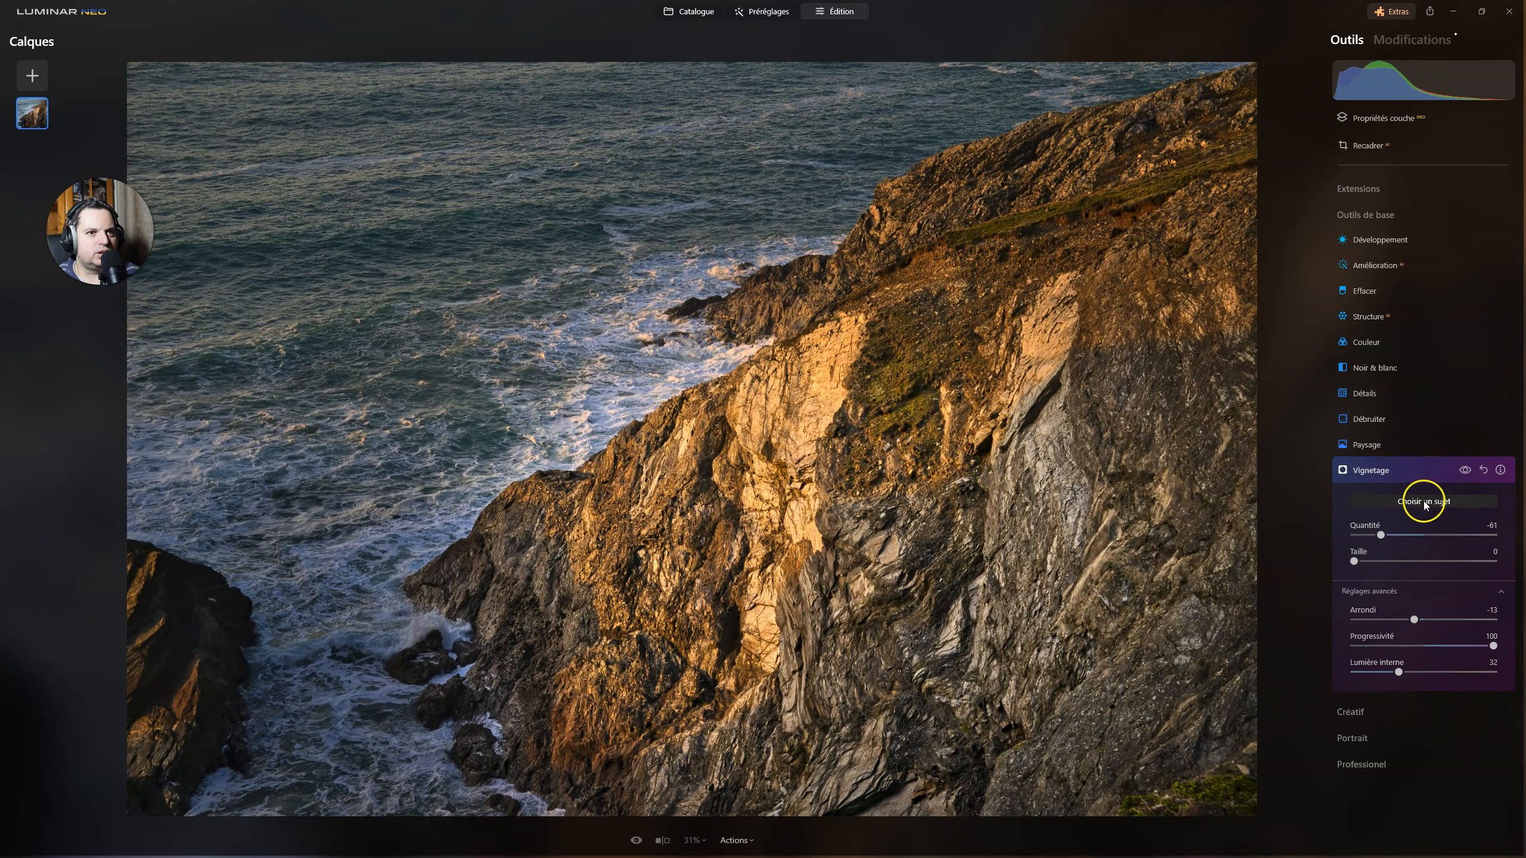
click(1464, 471)
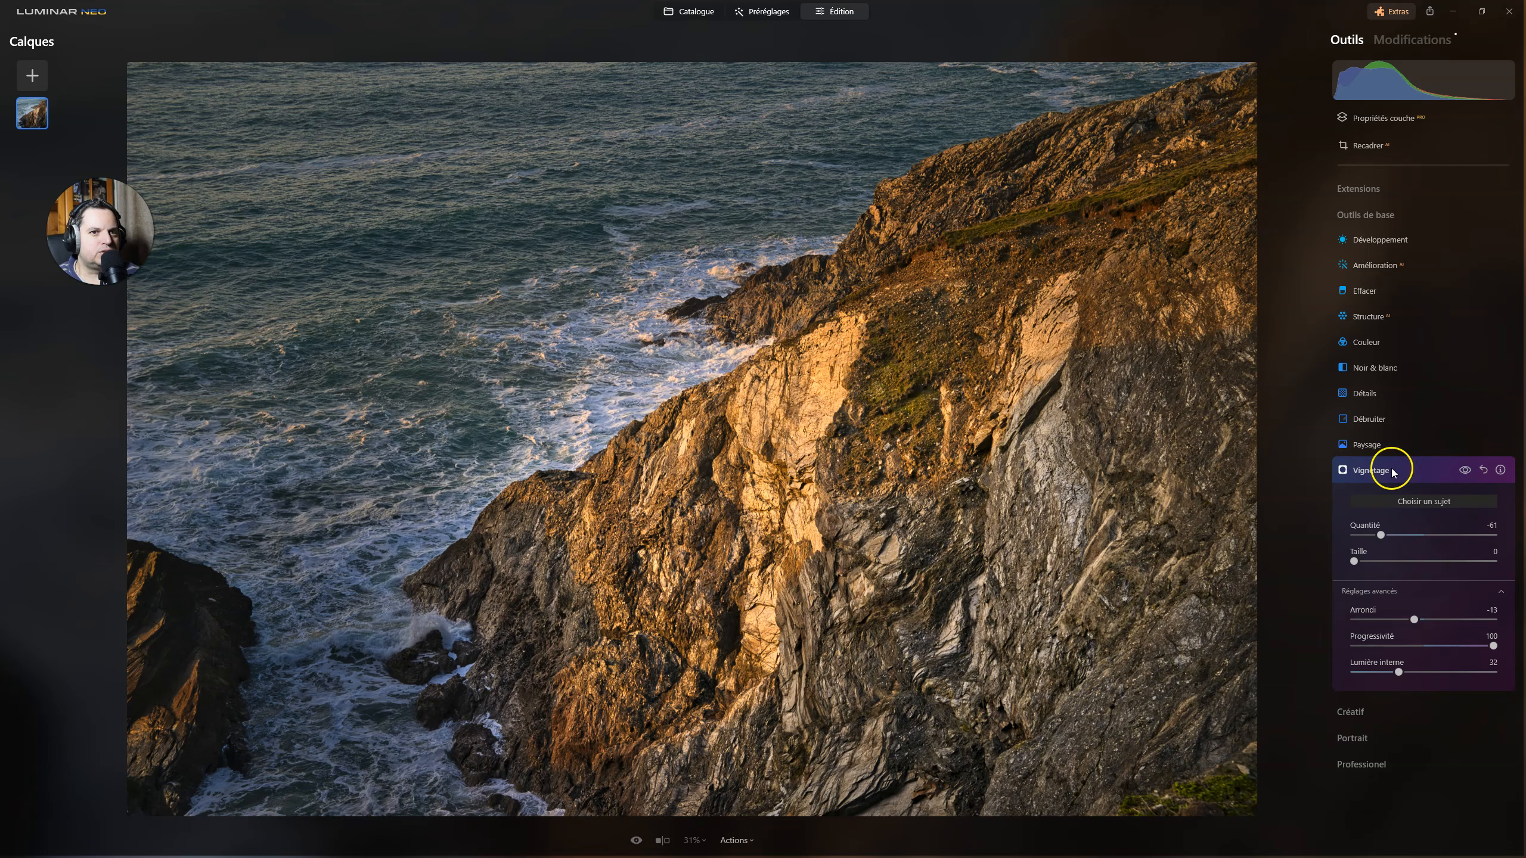
click(1393, 473)
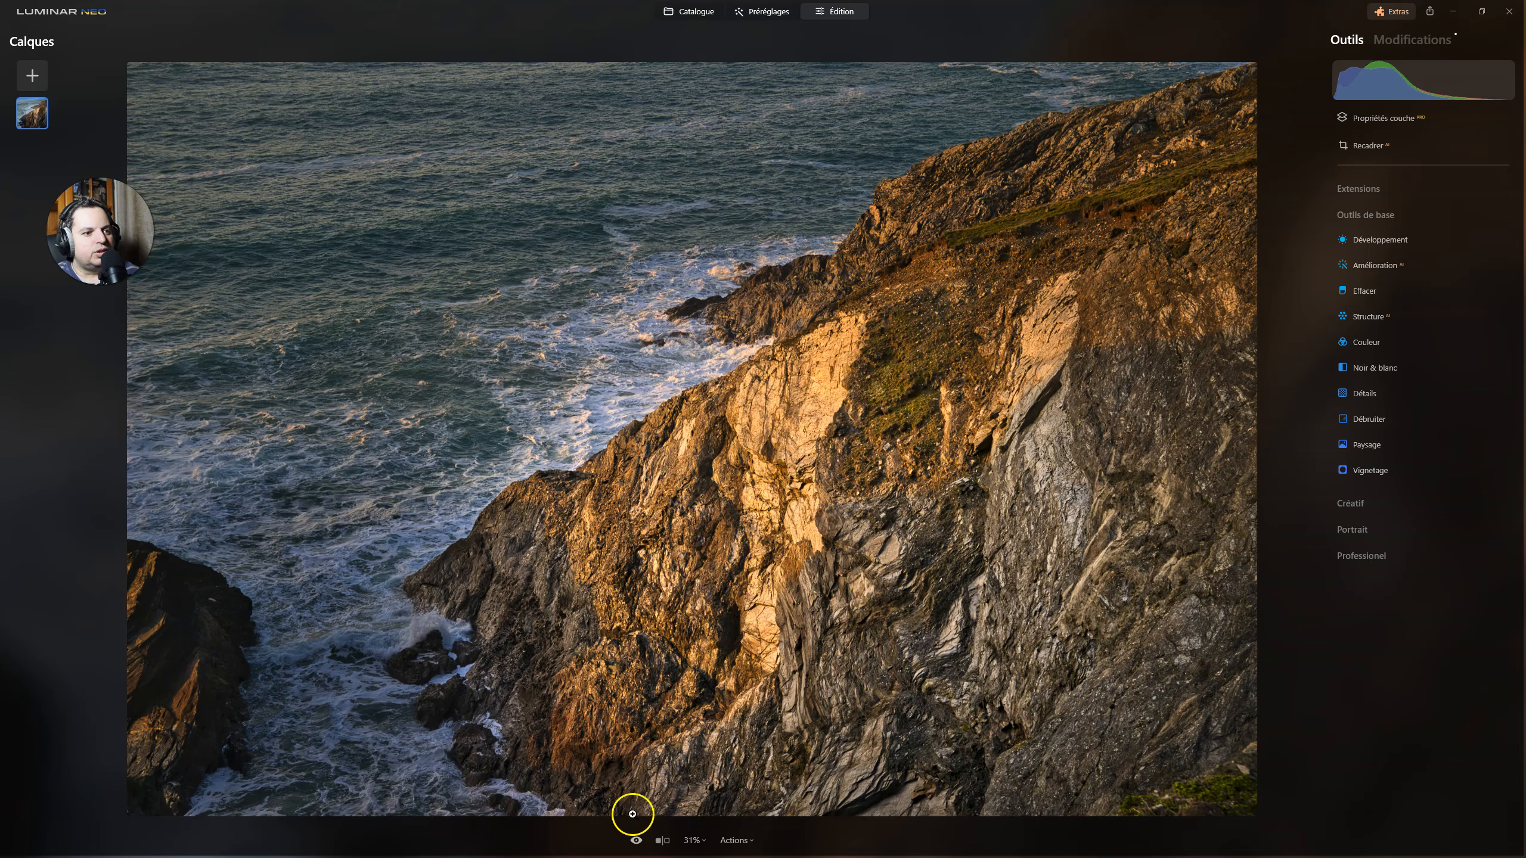
Compare the edited photo with the original, first as a full view and then with the Avant/Après split.
click(635, 841)
click(634, 842)
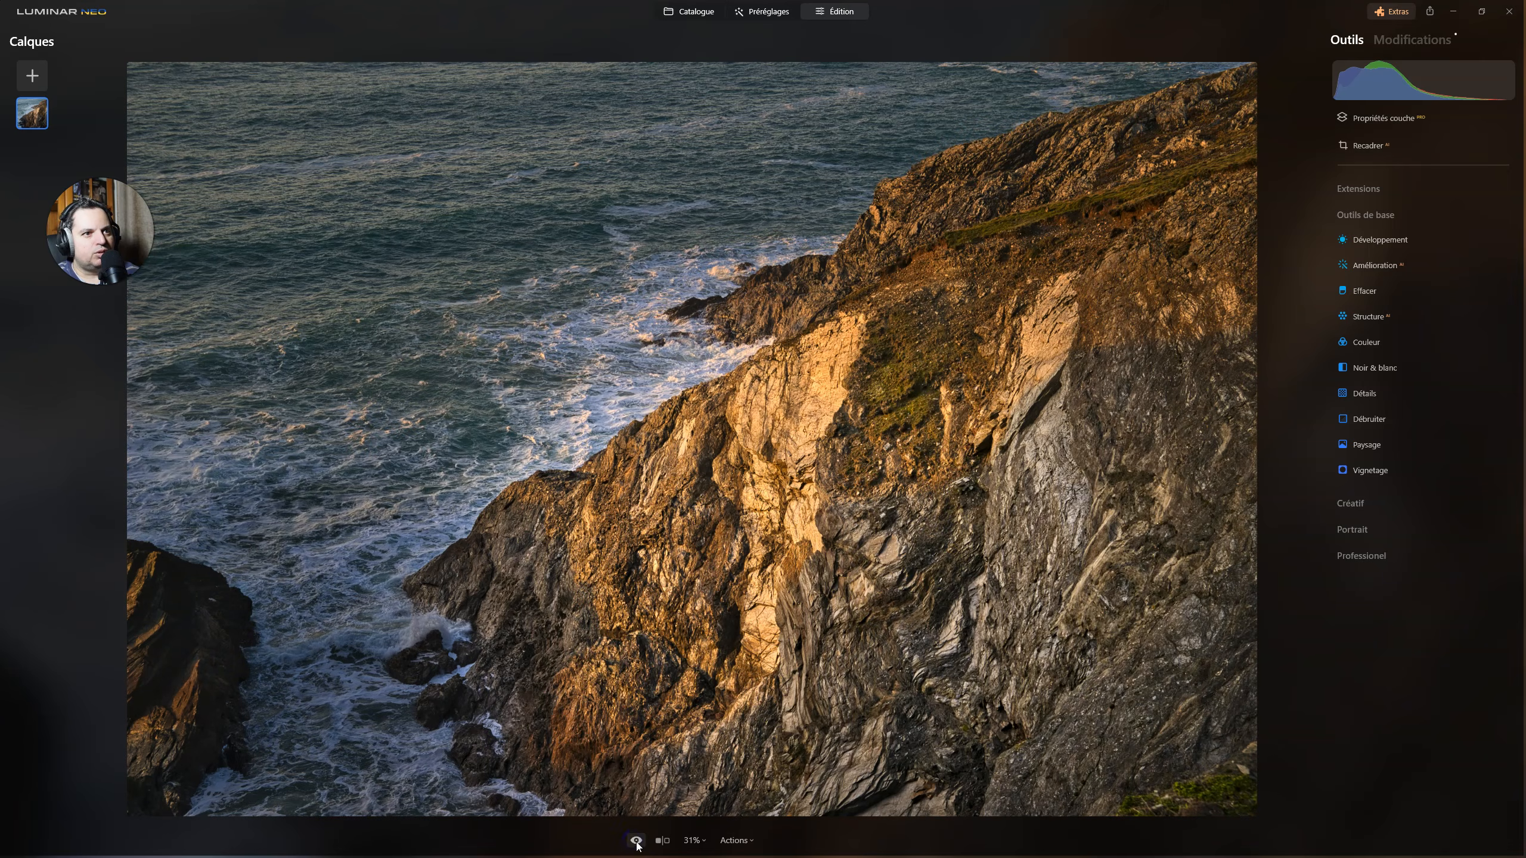
click(662, 841)
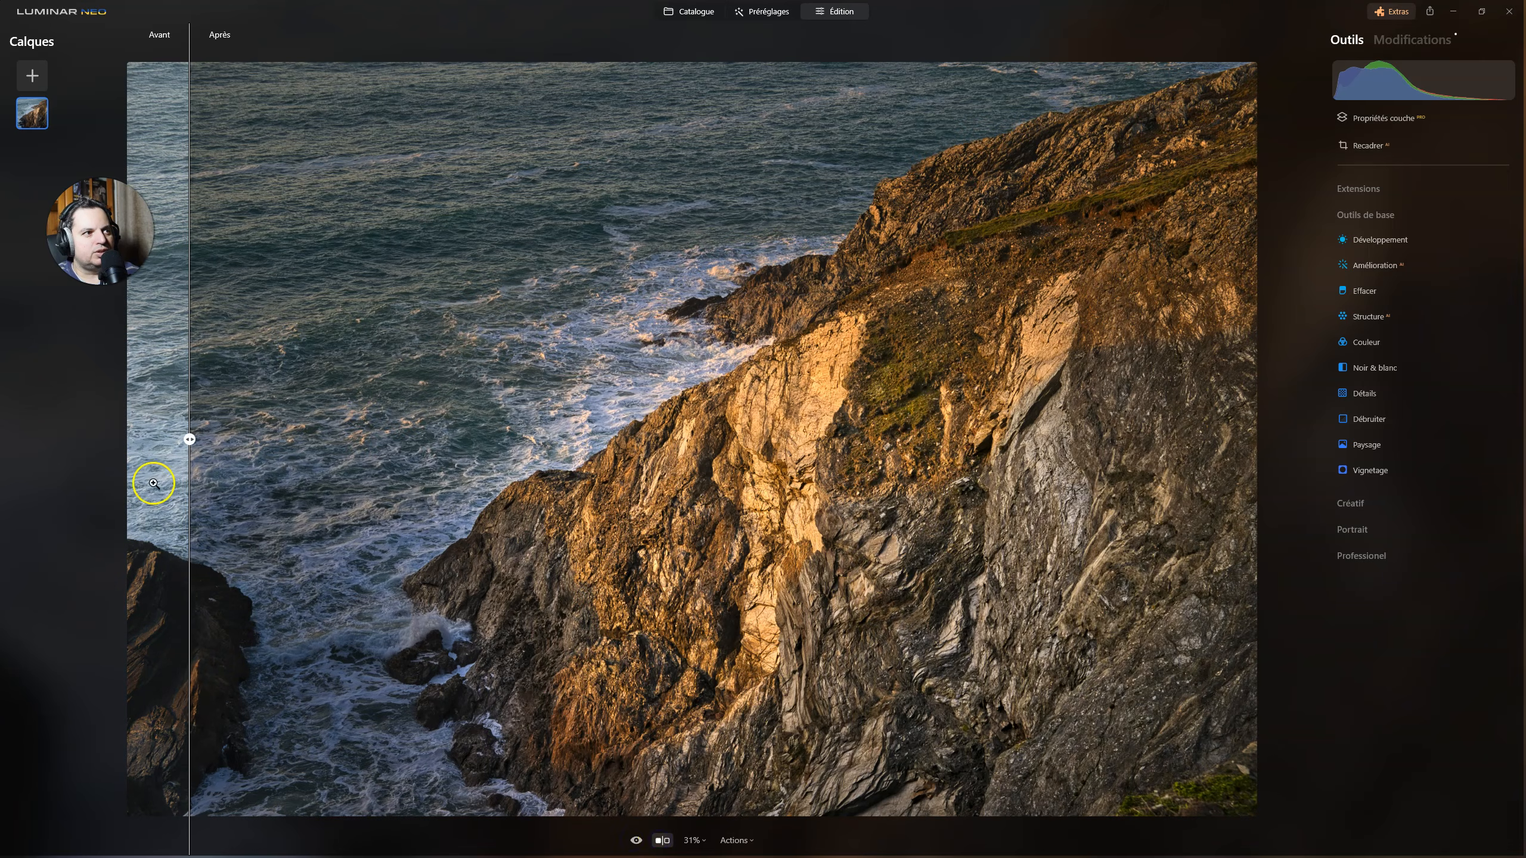
drag(189, 439, 76, 346)
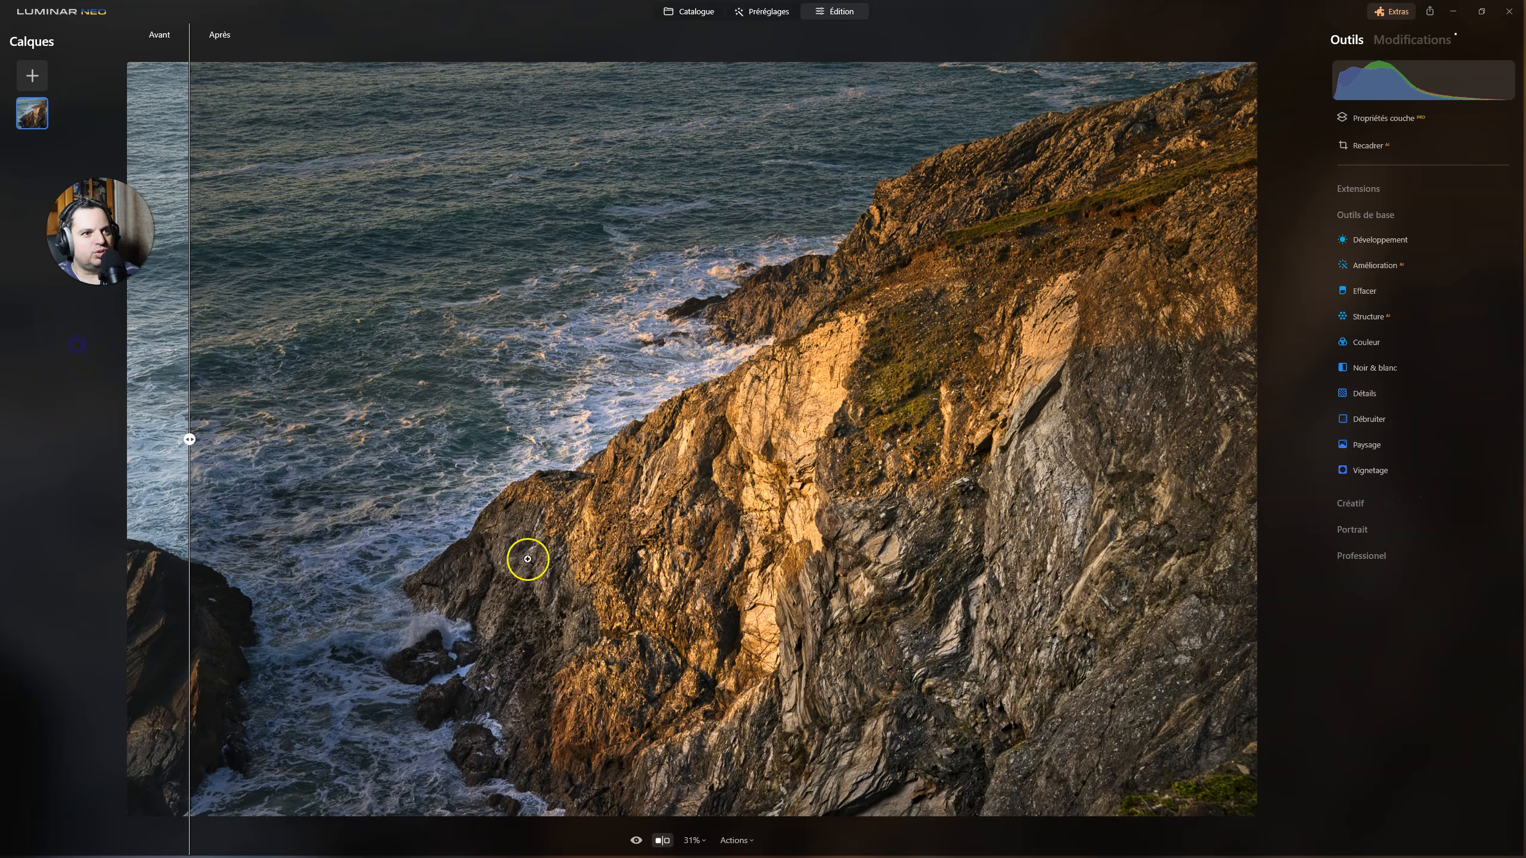
click(662, 840)
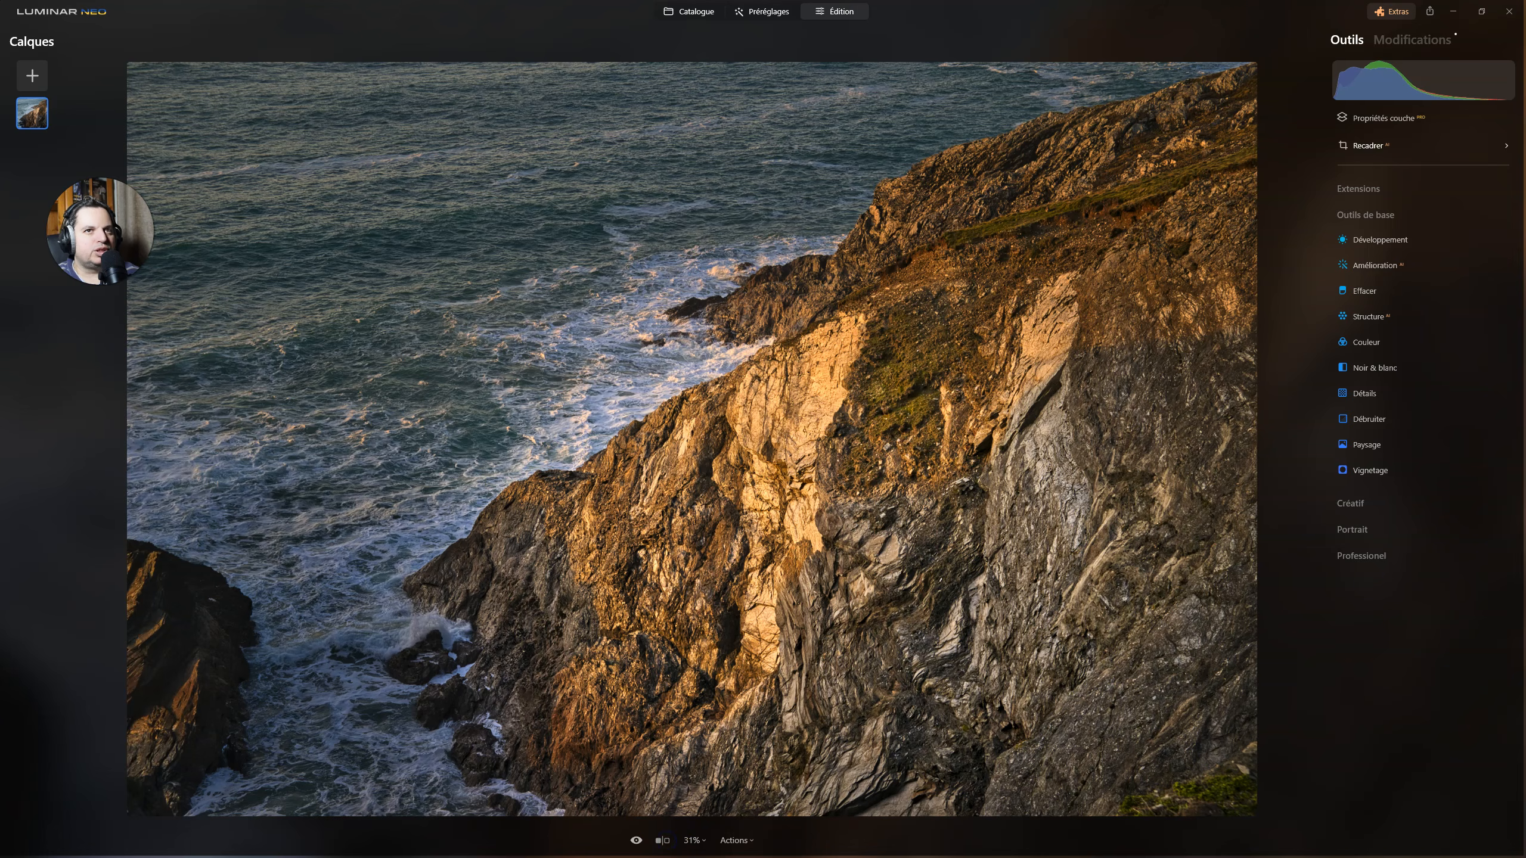
Reopen the applied Vignetage edit and set Quantité to -38, Taille to 12 and Lumière interne to 3.
click(1419, 37)
click(1379, 185)
click(1375, 190)
click(1402, 188)
mouse_move(1381, 248)
mouse_down()
mouse_move(1395, 247)
mouse_move(1356, 275)
mouse_move(1371, 275)
mouse_up()
click(1363, 307)
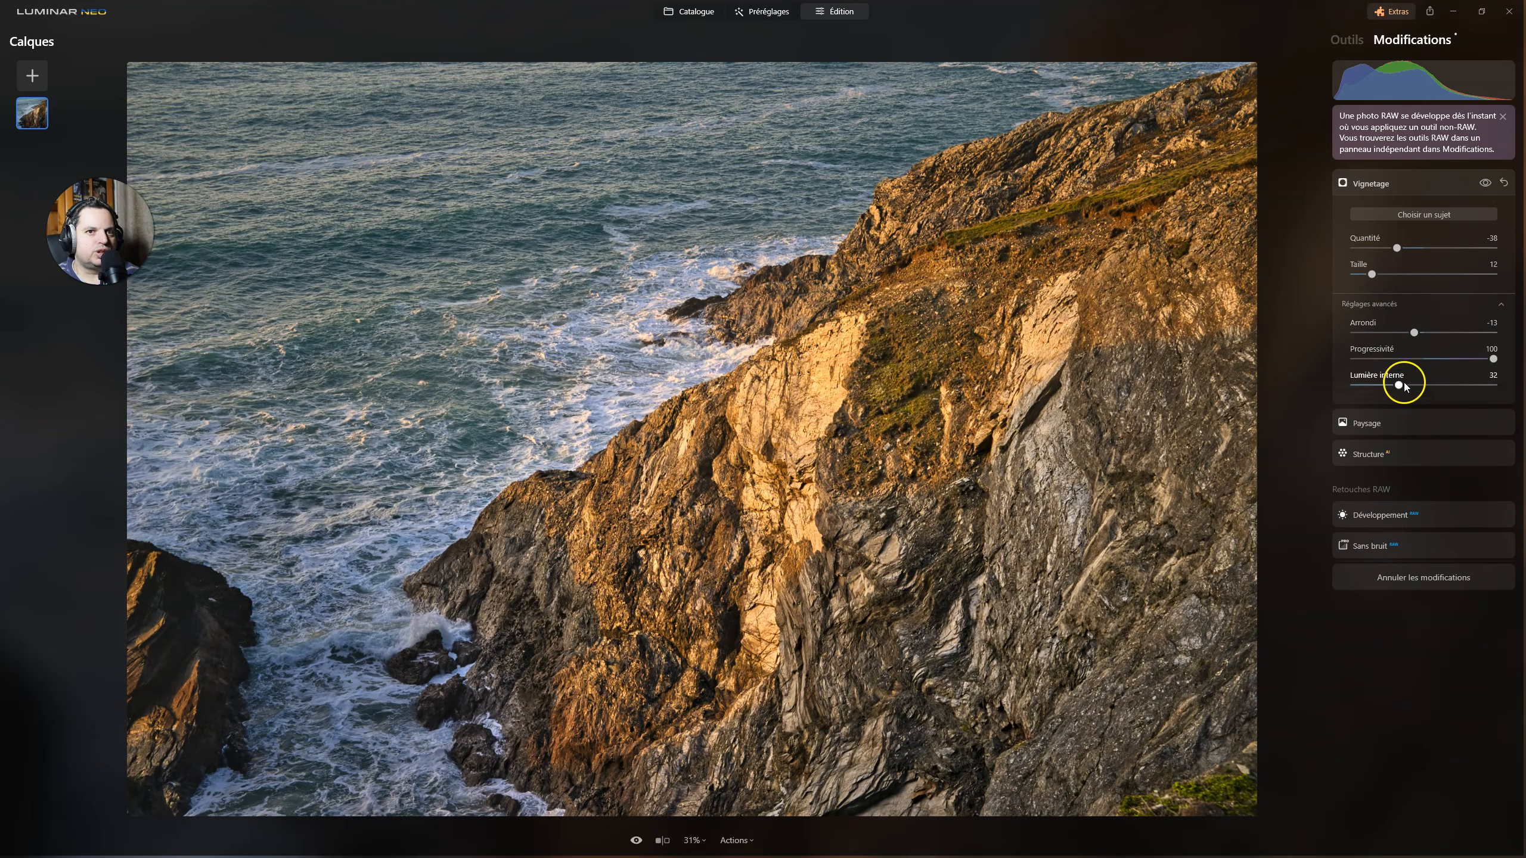
drag(1398, 384, 1361, 385)
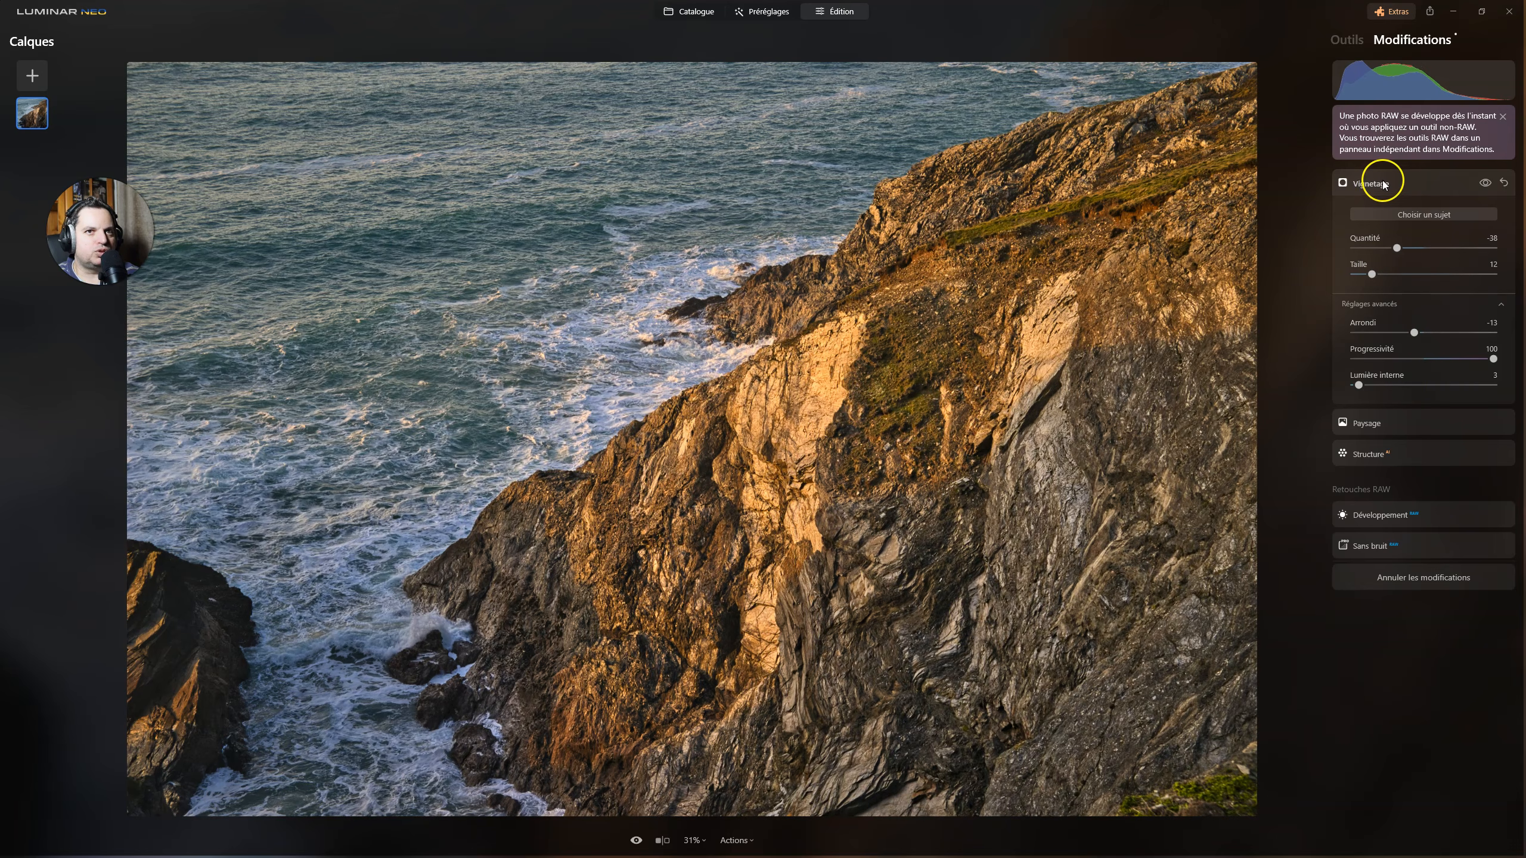
Reopen the applied Paysage edit, set Heure dorée to 14 and lower Réduire la brume slightly.
click(1376, 424)
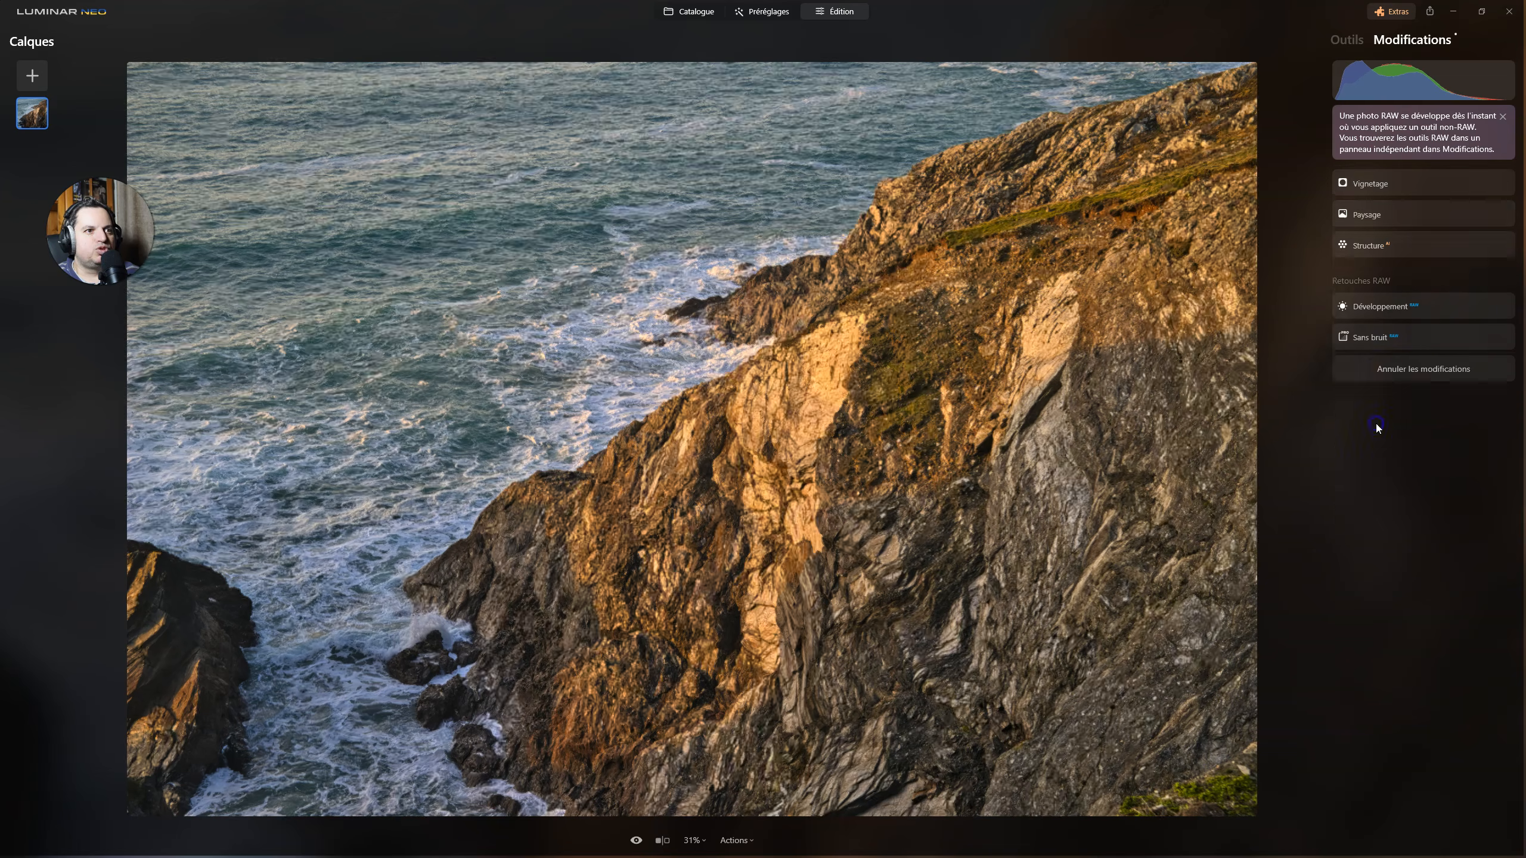
drag(1393, 303, 1371, 298)
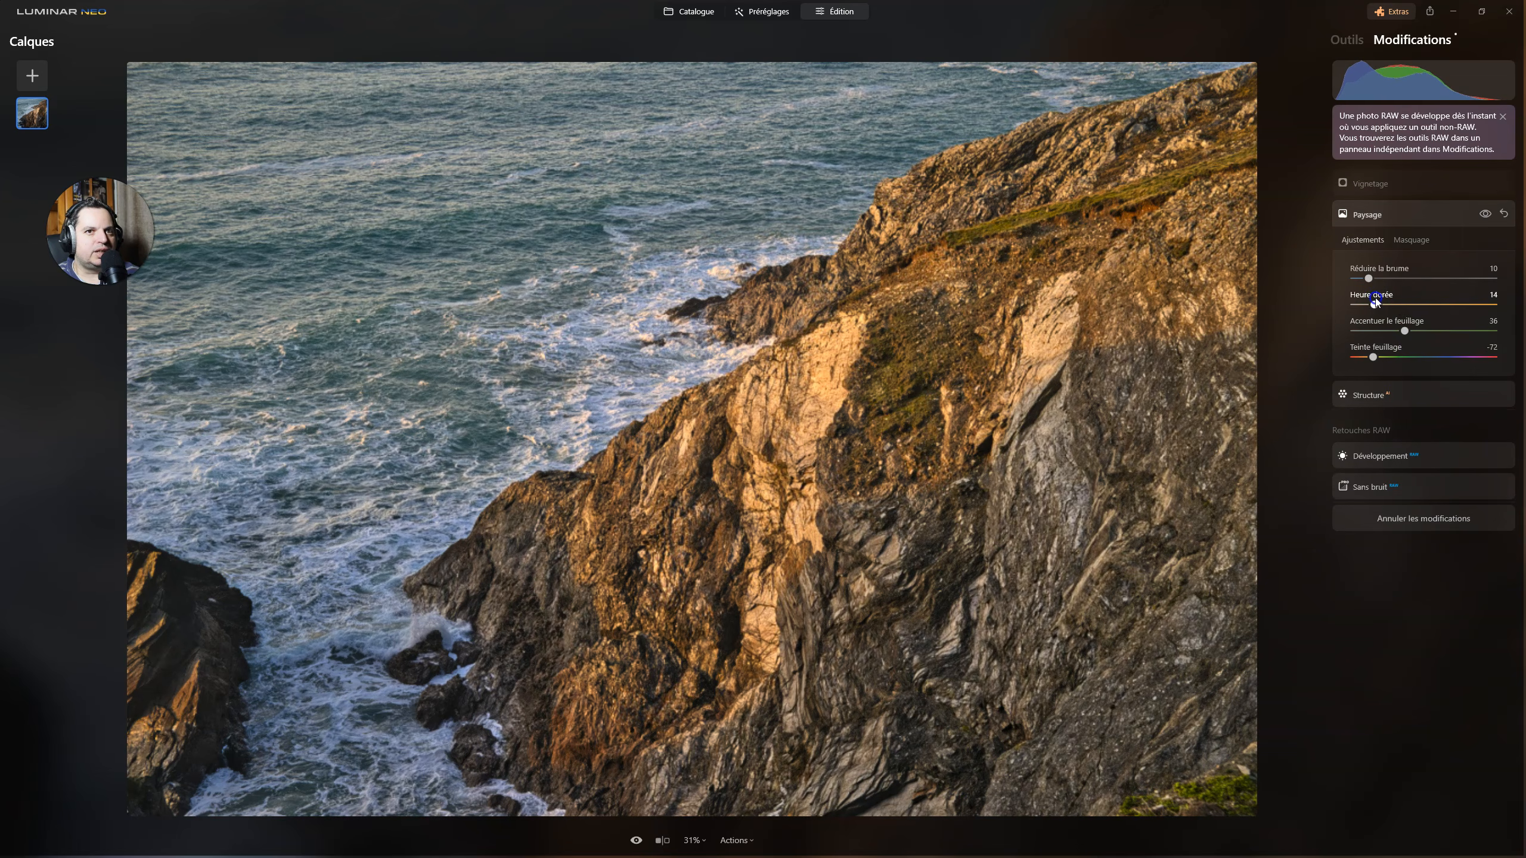
drag(1369, 279, 1361, 280)
Reopen the applied Structure edit, set Renforcer to 17, and return to the Vignetage edit.
click(1361, 395)
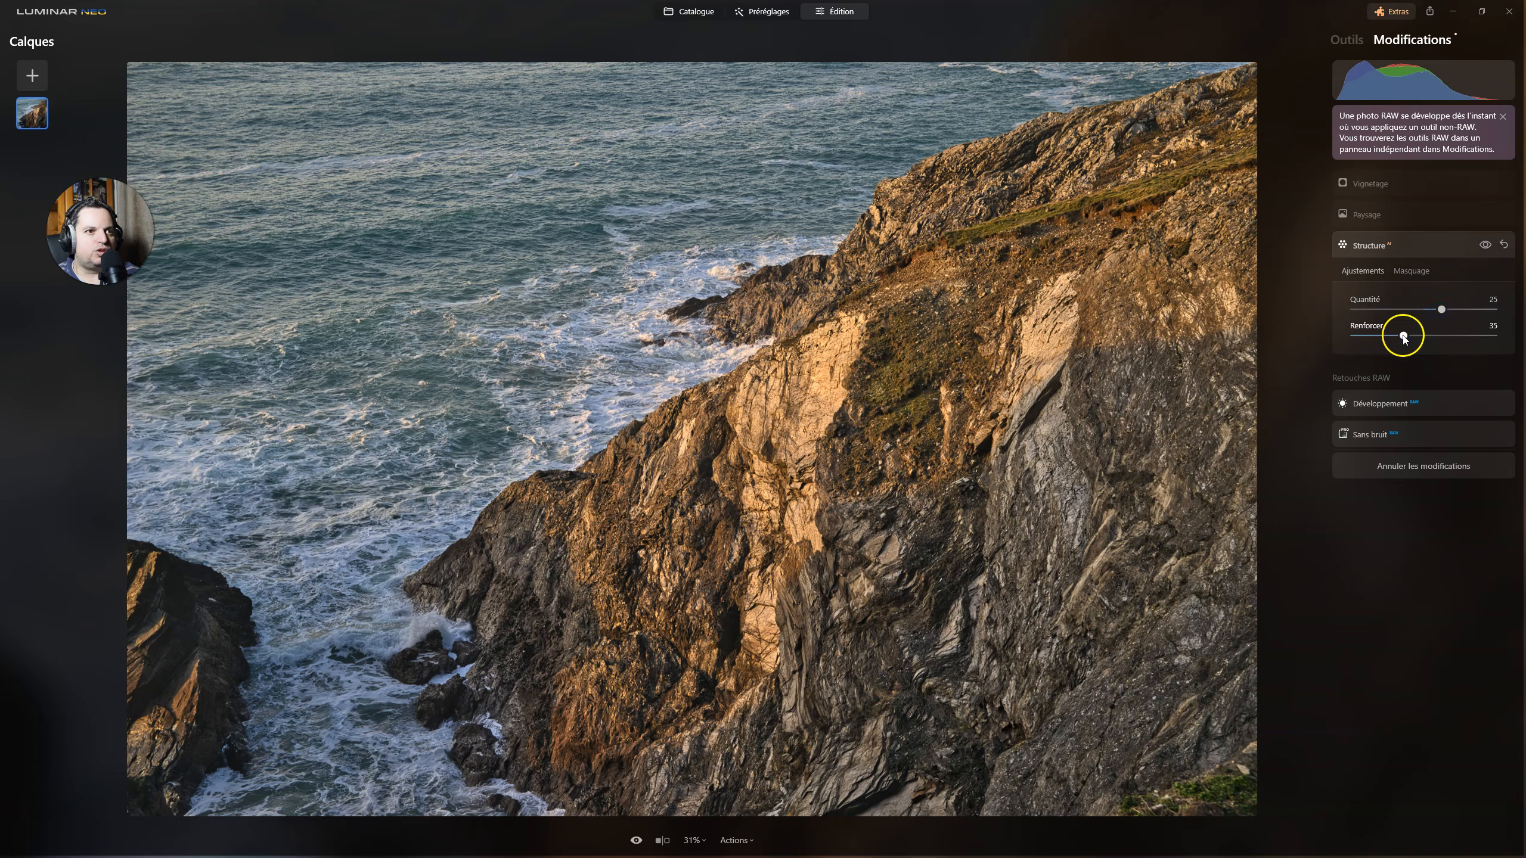
mouse_move(1352, 334)
mouse_down()
mouse_move(1397, 338)
mouse_move(1379, 337)
mouse_up()
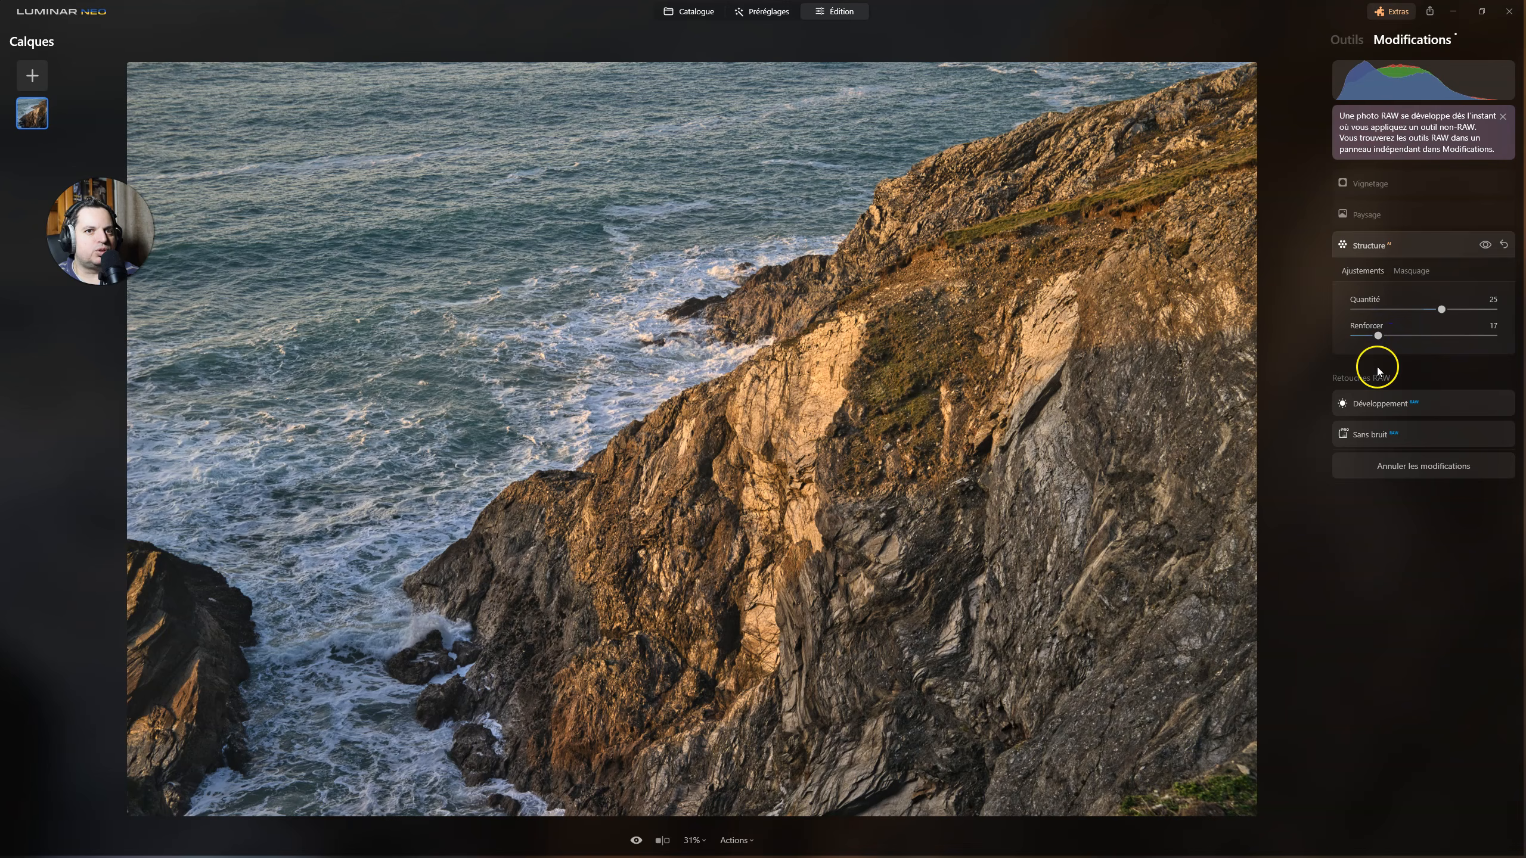
click(1364, 182)
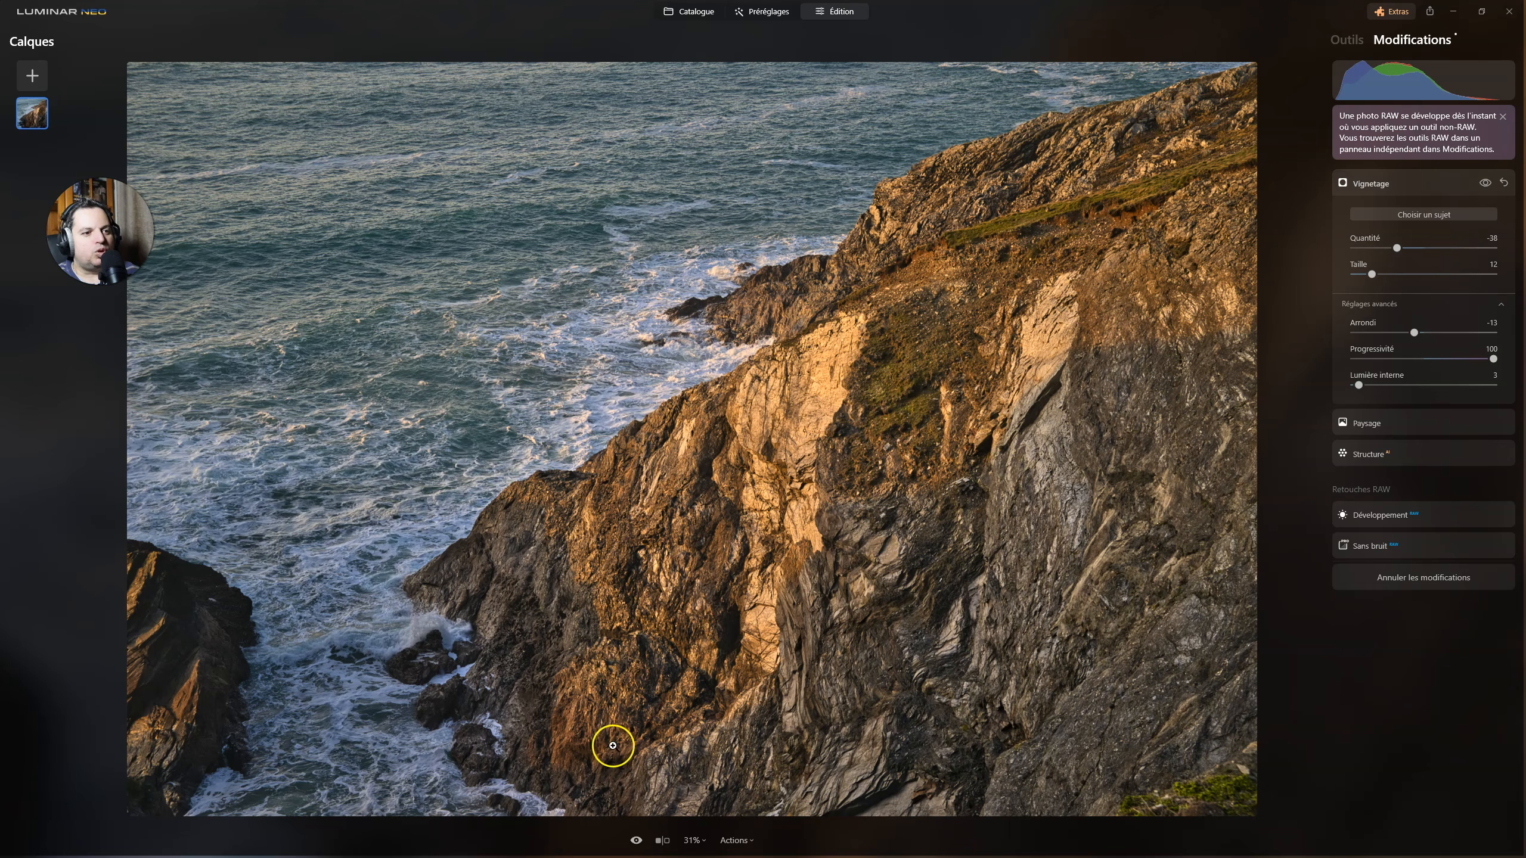
Compare the final photo with the original, placing the Avant/Après divider near the middle of the image.
click(636, 842)
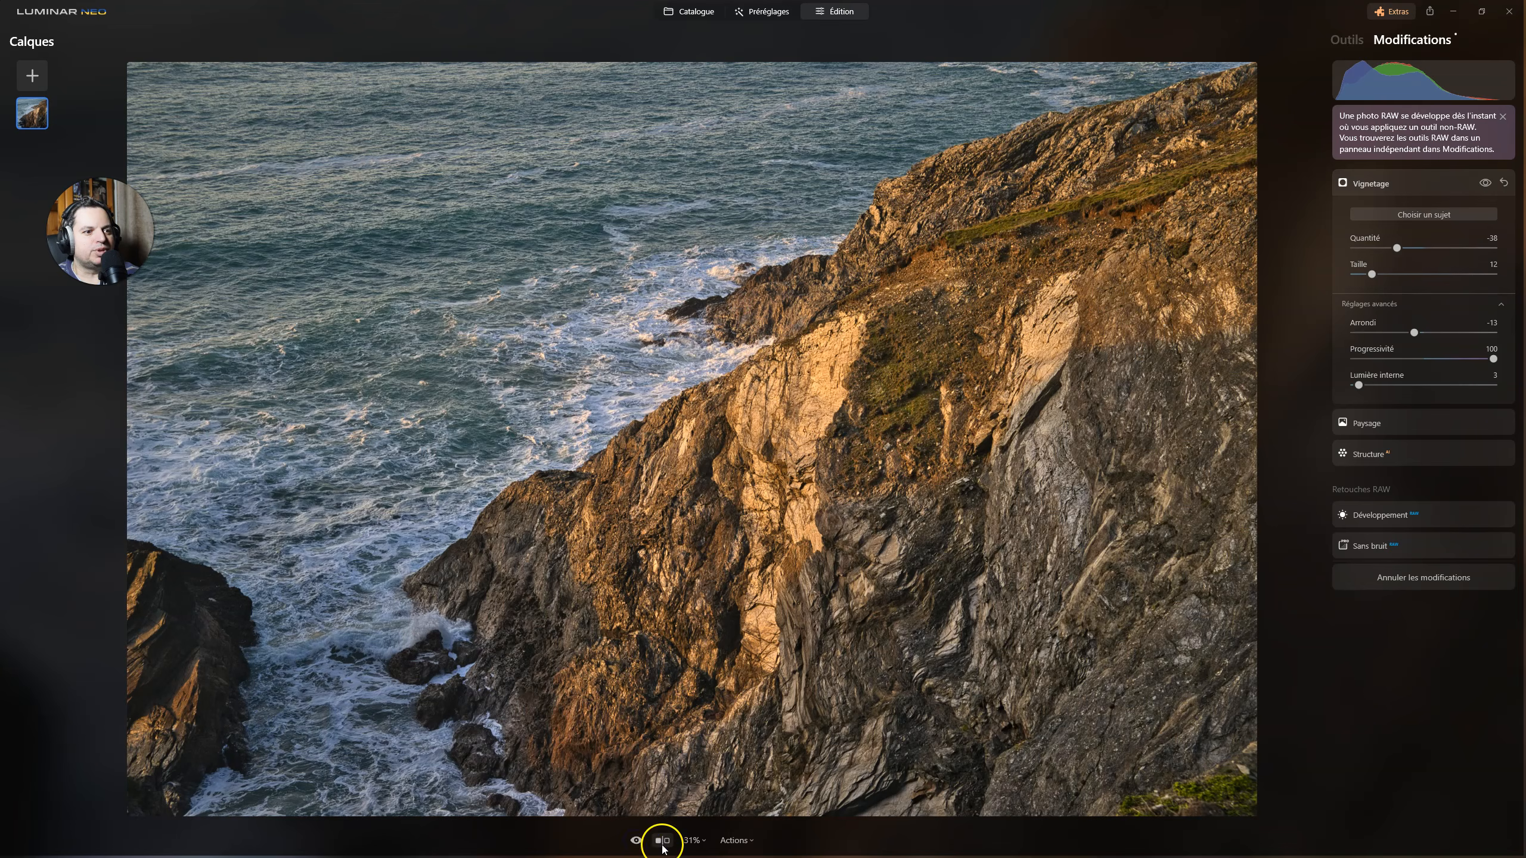
click(662, 840)
drag(189, 439, 730, 454)
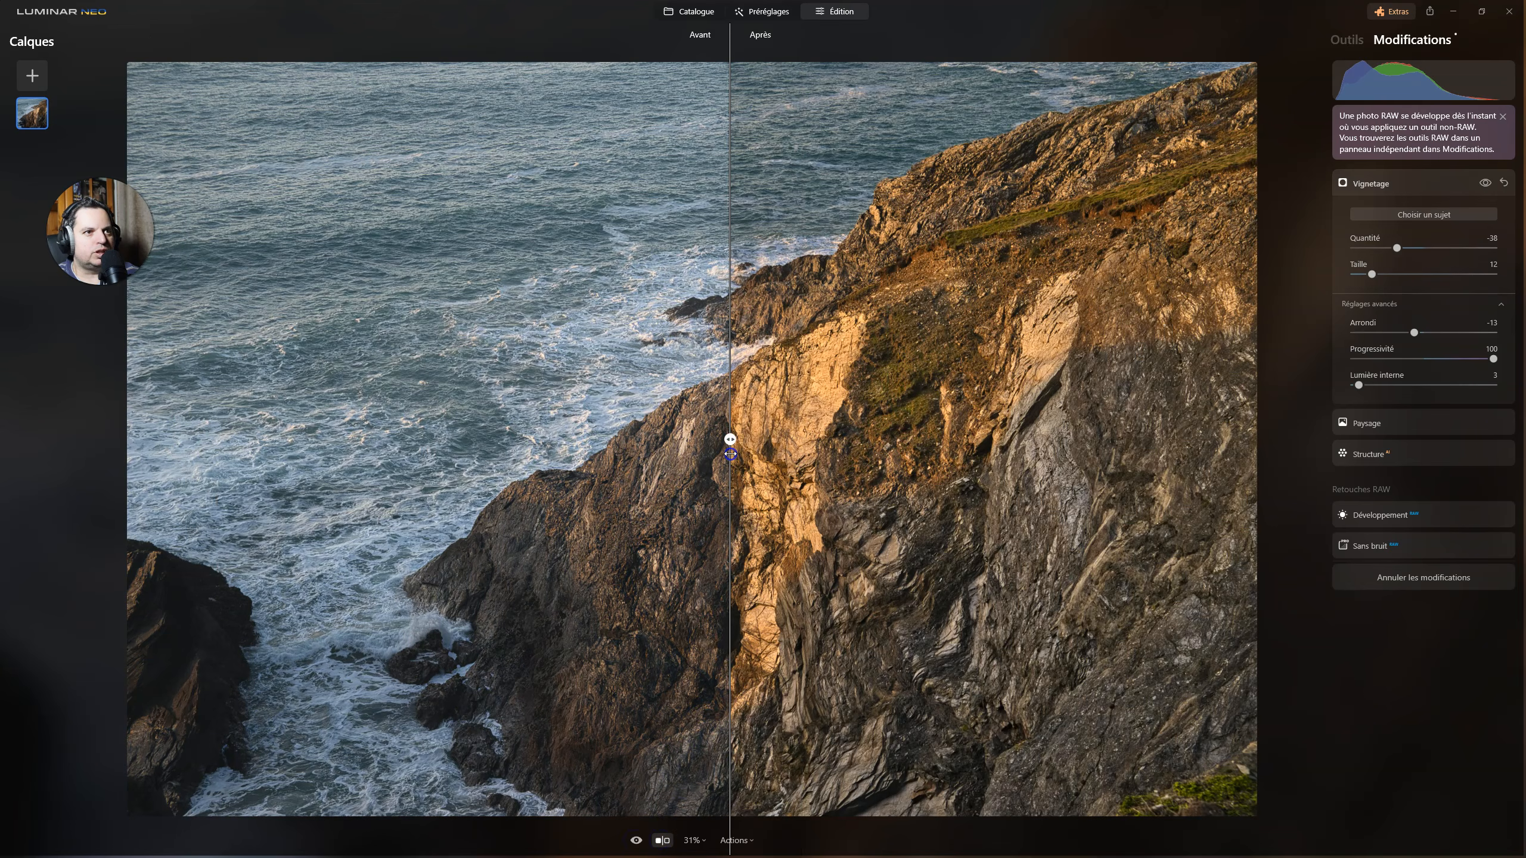